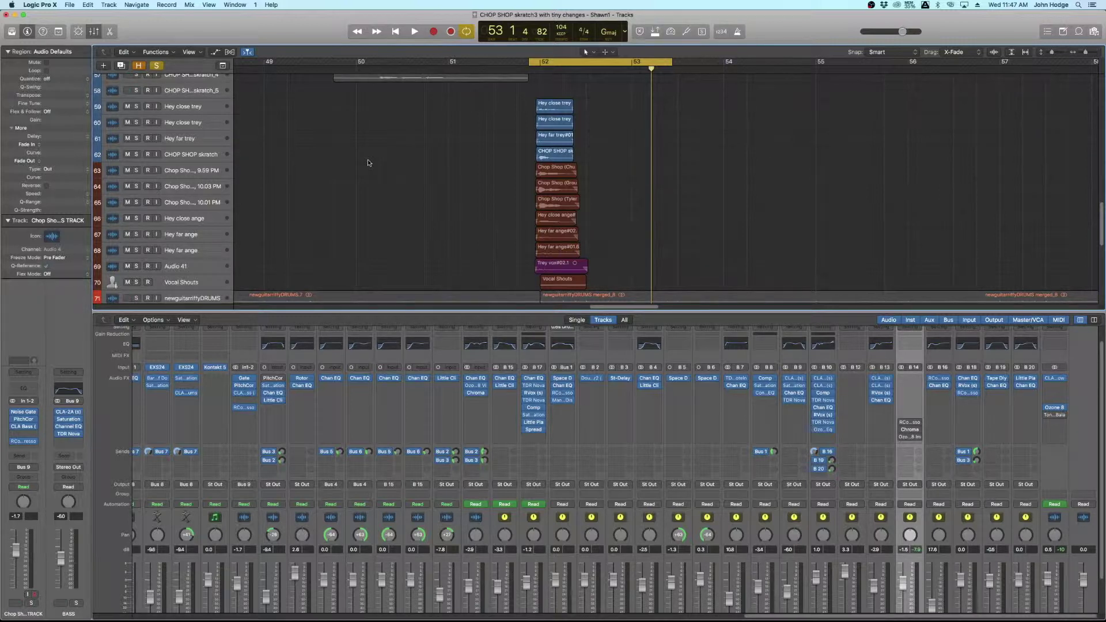
Step: Mute the Vocal Shouts track and play back the layered shouts around bar 52
key("space")
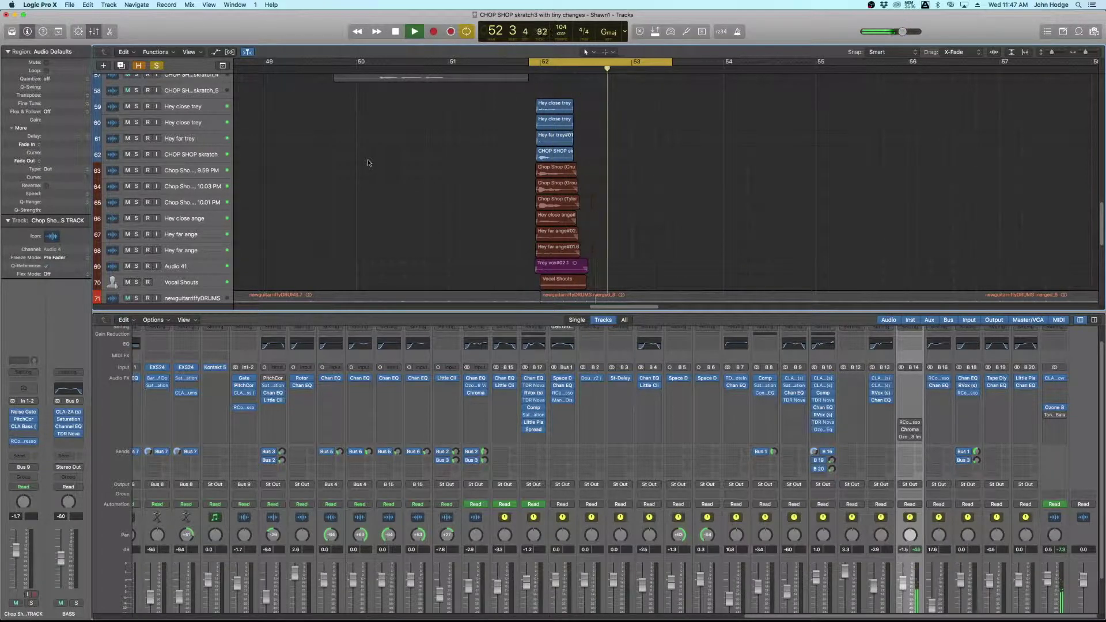
key("space")
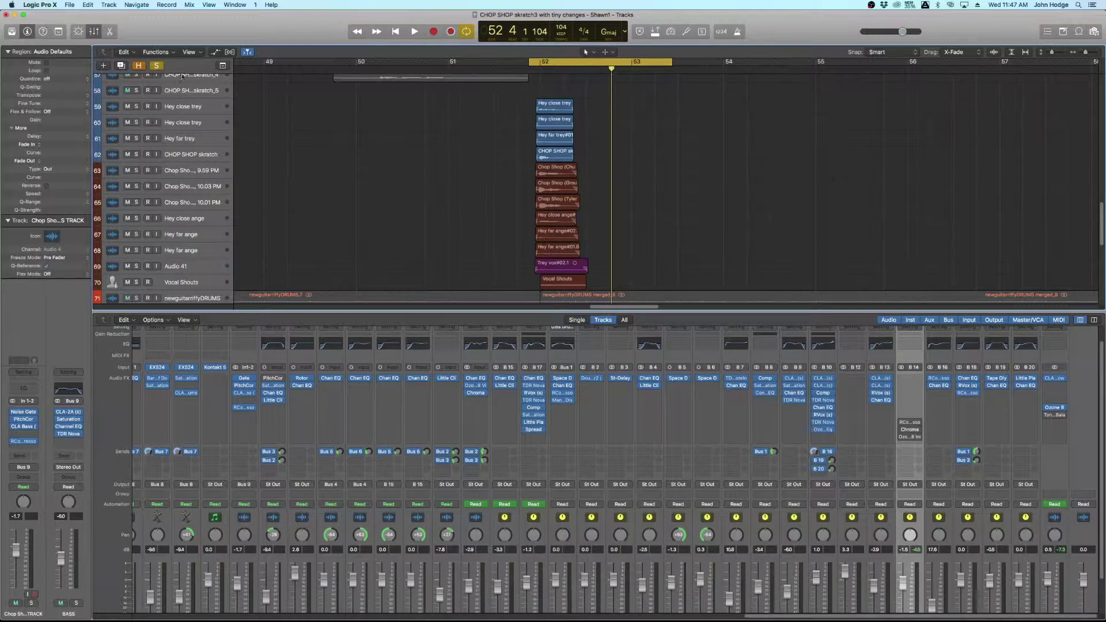
left_click(136, 107)
left_click(137, 107)
left_click(127, 281)
key("space")
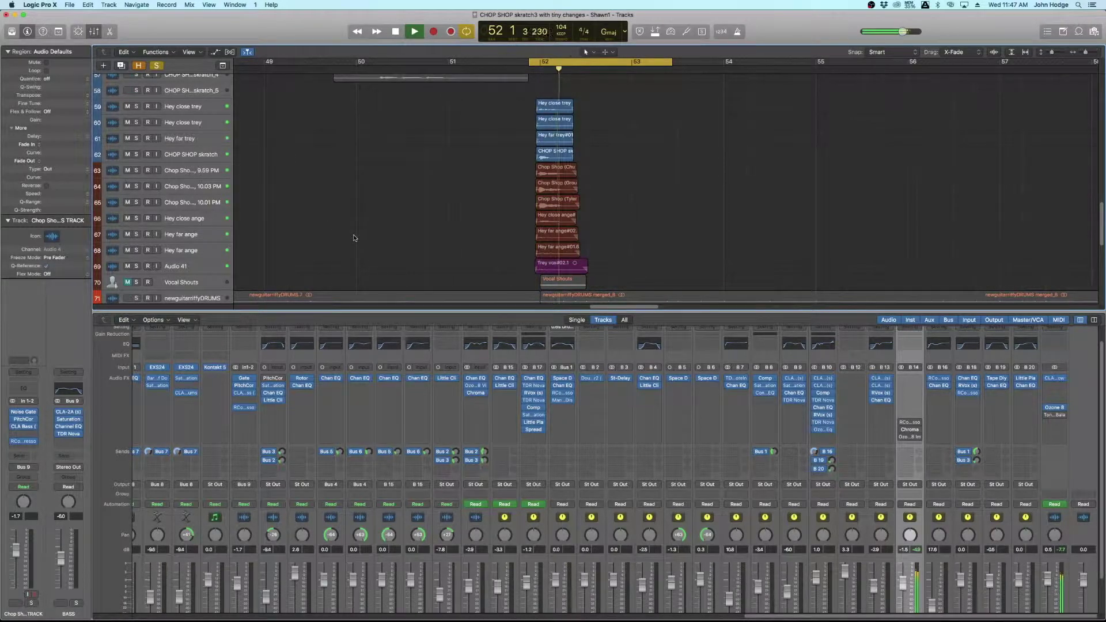
key("space")
Step: Examine the stacked shout regions and their fades at bar 52 on tracks 59 to 70 up close
key("super+Right")
key("super+Right")
key("super+Right")
scroll(362, 235, "left", 4)
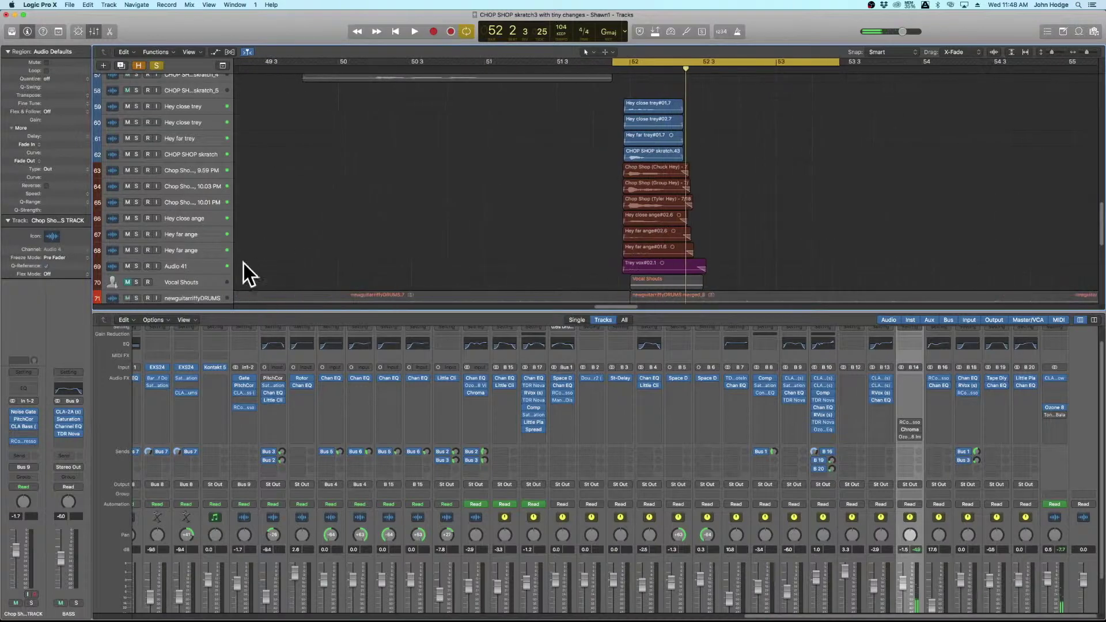
scroll(515, 185, "up", 2)
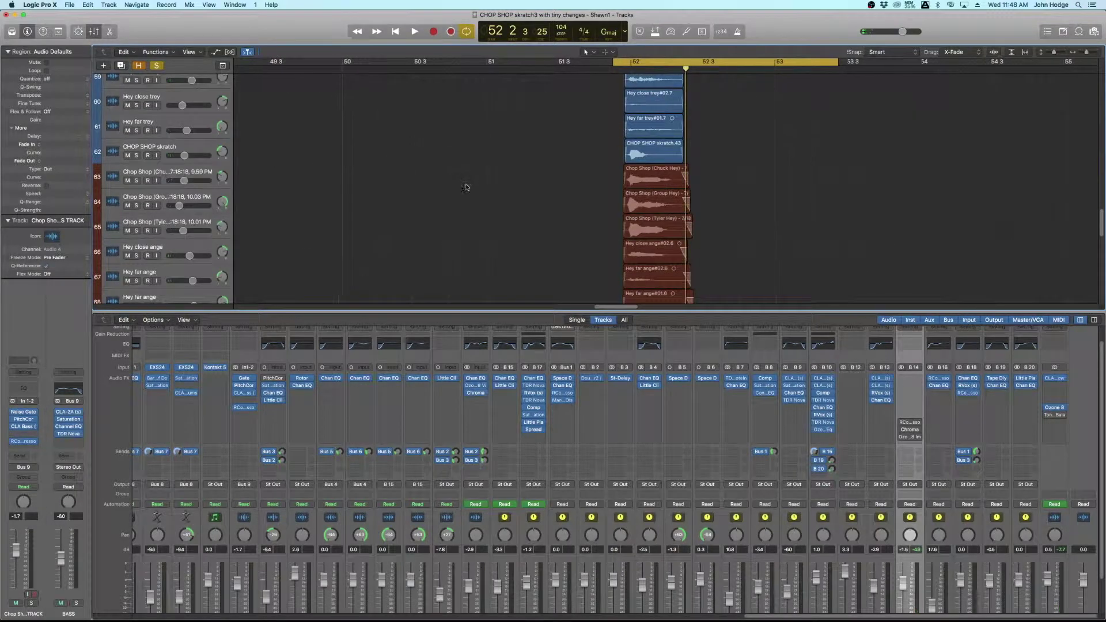
scroll(466, 185, "left", 4)
scroll(479, 232, "right", 4)
scroll(482, 228, "down", 2)
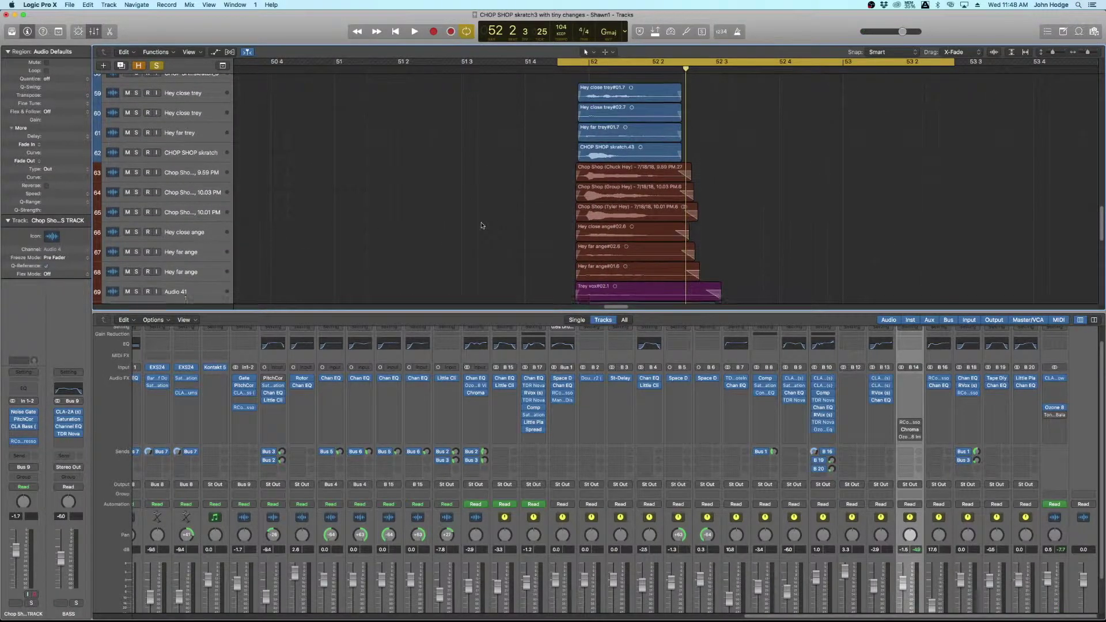
scroll(485, 215, "right", 1)
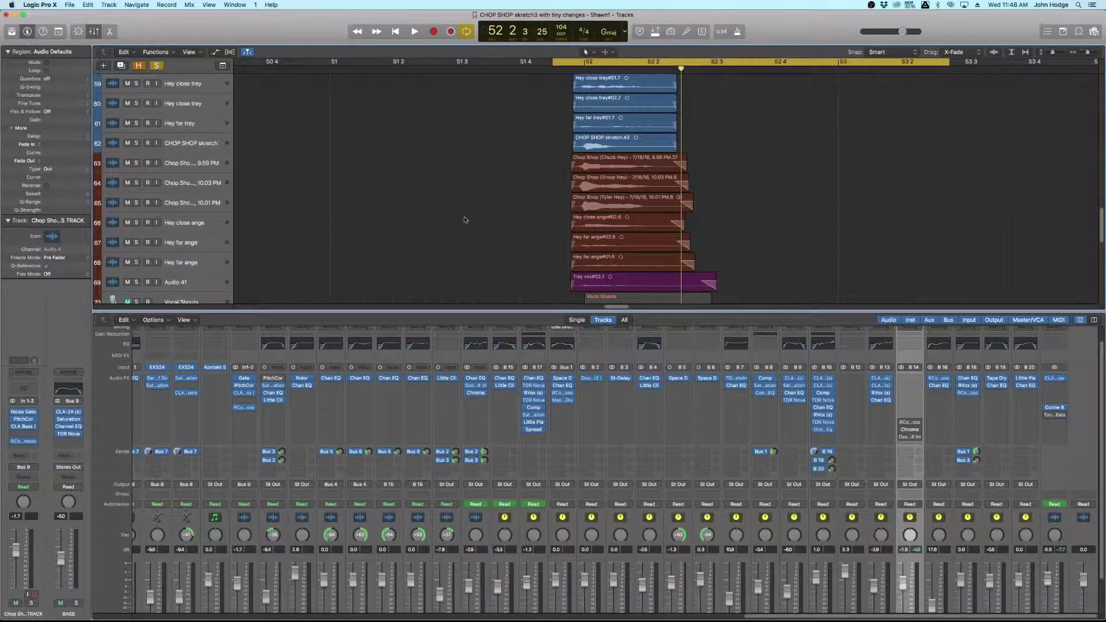
scroll(178, 285, "down", 1)
scroll(330, 235, "left", 2)
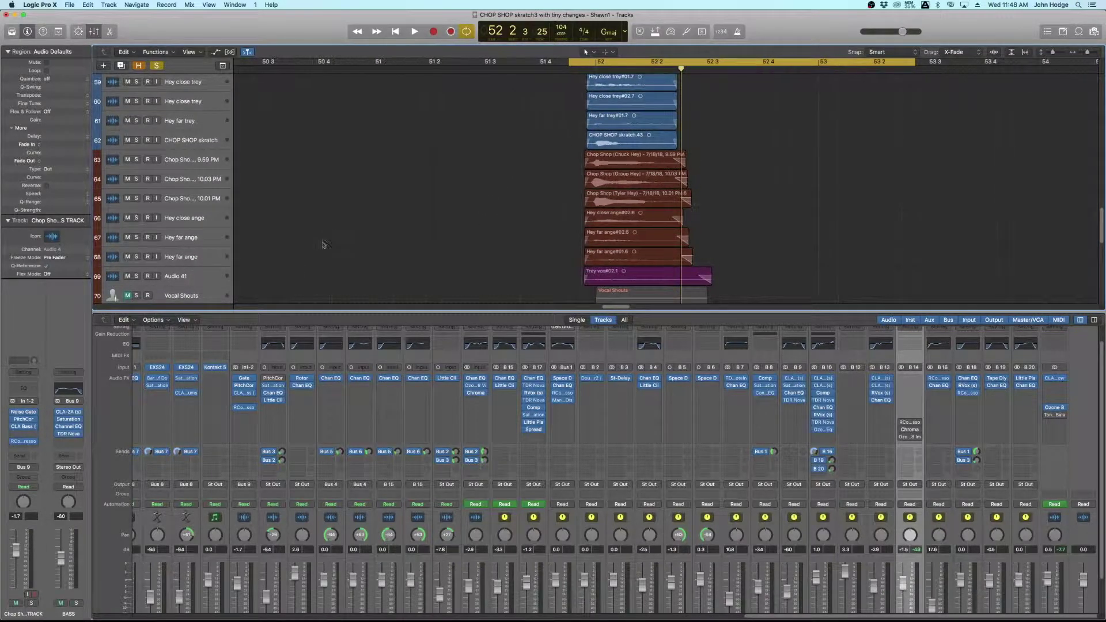
scroll(180, 265, "up", 2)
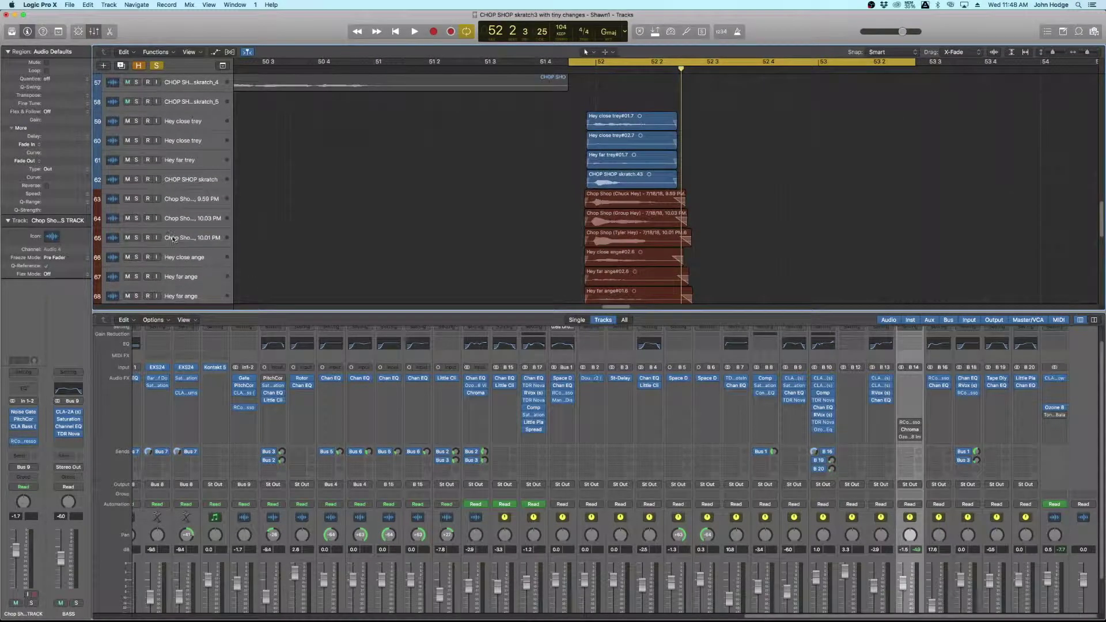
Step: Solo track 59, the first close shout, and play it back at bar 52
left_click(136, 122)
key("space")
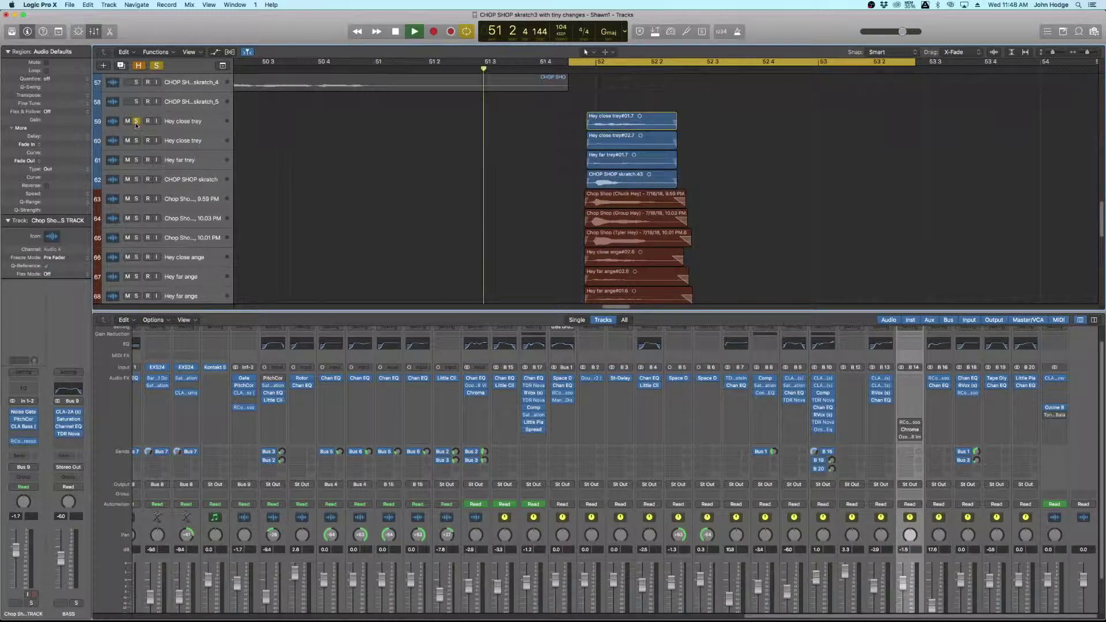
key("space")
scroll(137, 125, "down", 5)
scroll(966, 573, "down", 3)
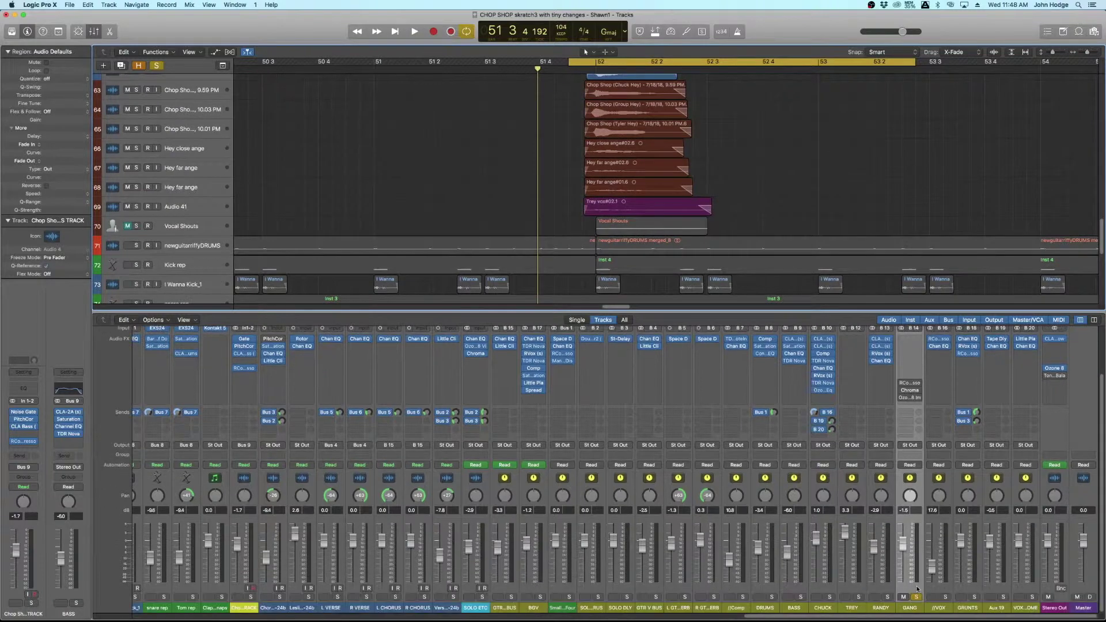
scroll(564, 196, "up", 8)
key("space")
key("space")
Step: Add the close shout on track 60 and the far shout on track 61 to the solo, playing back after each addition
left_click(136, 184)
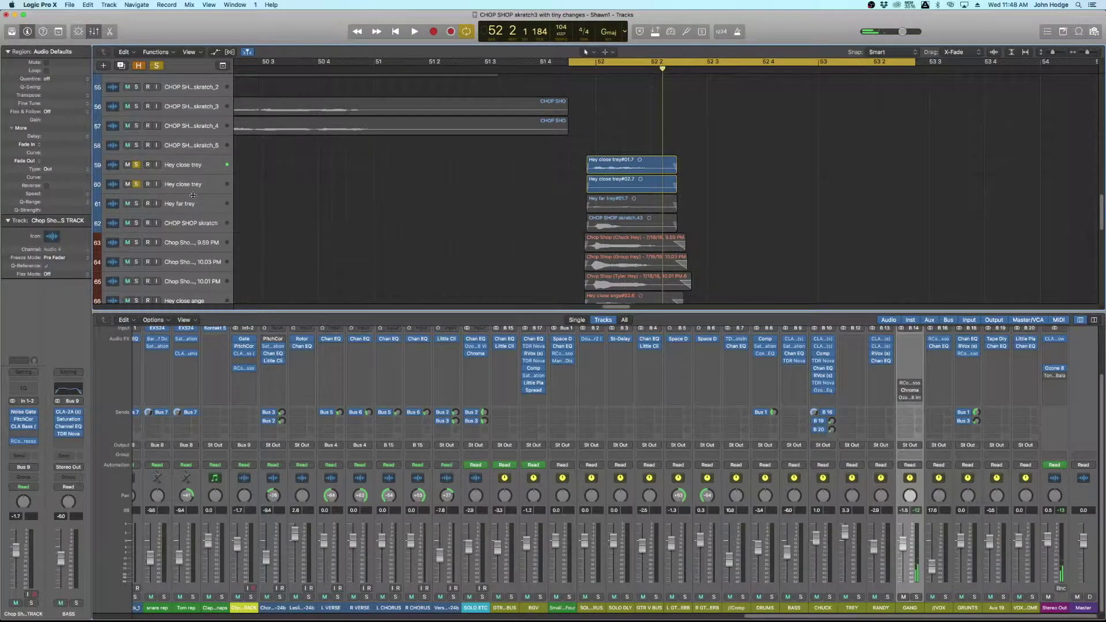
key("space")
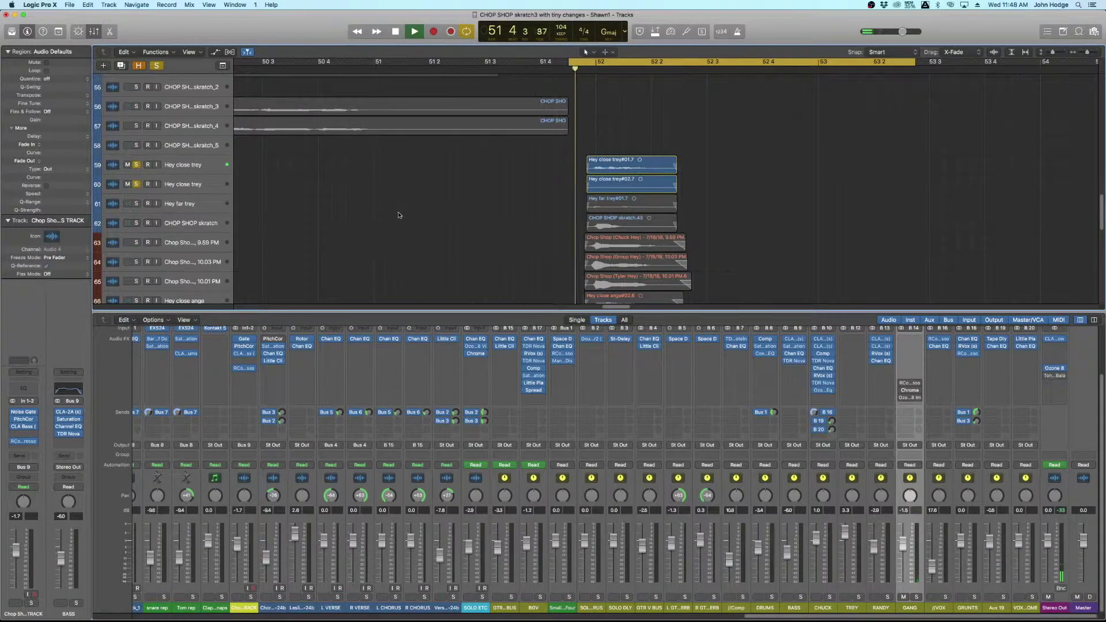
key("space")
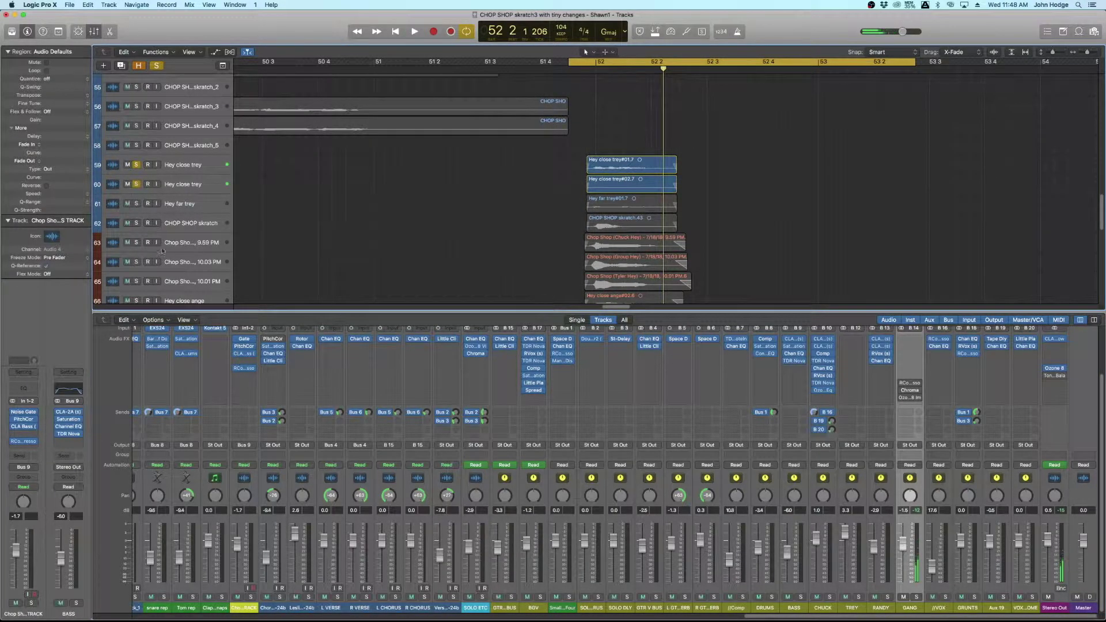
left_click(137, 204)
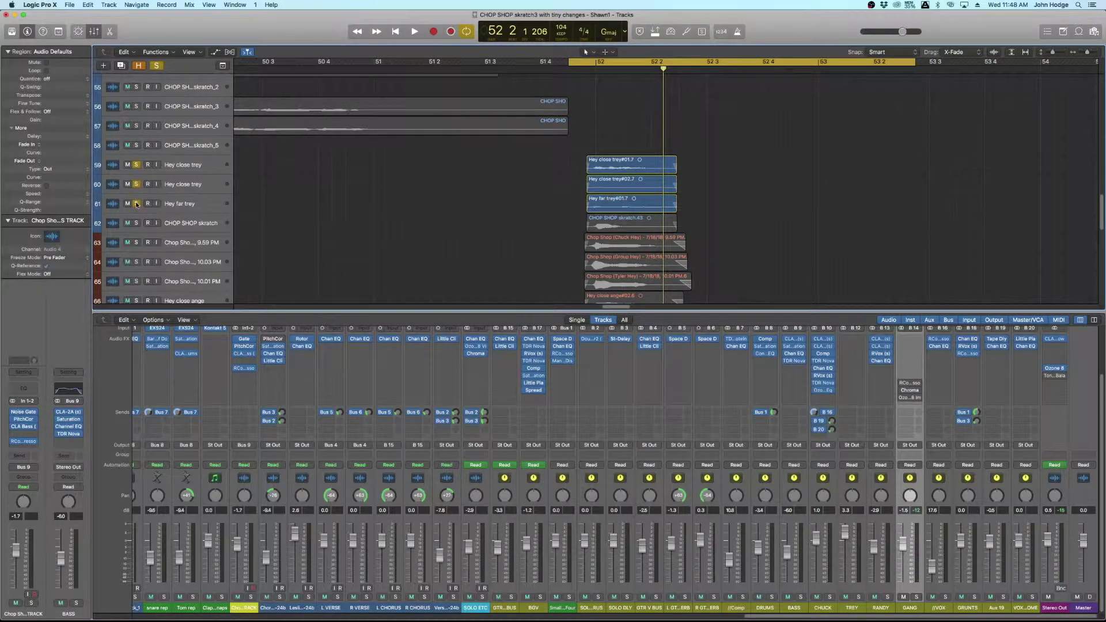
key("space")
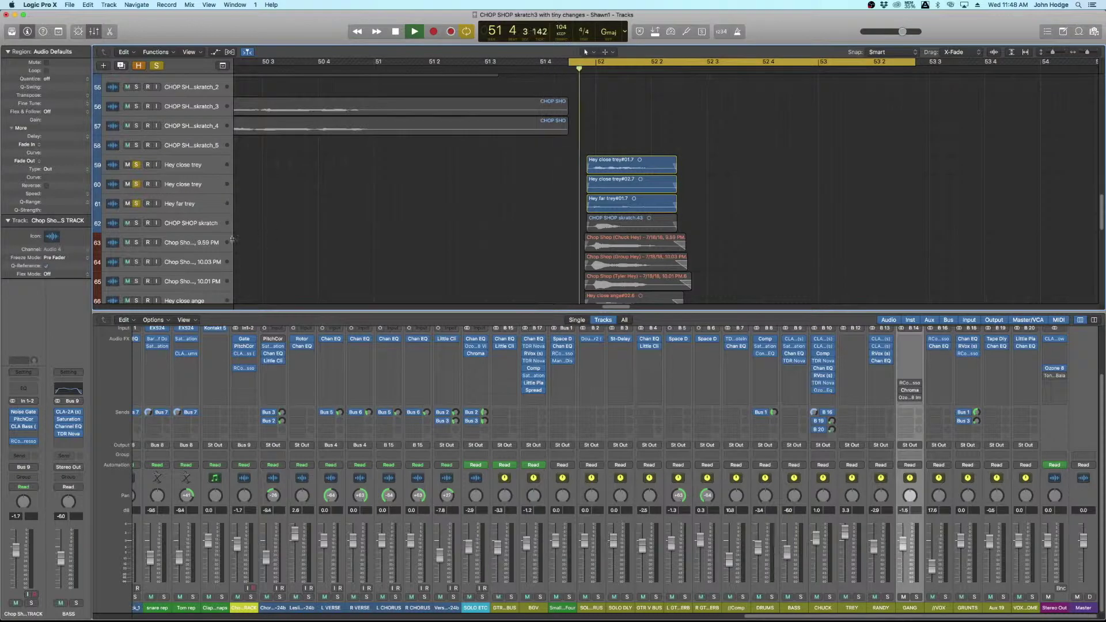
key("space")
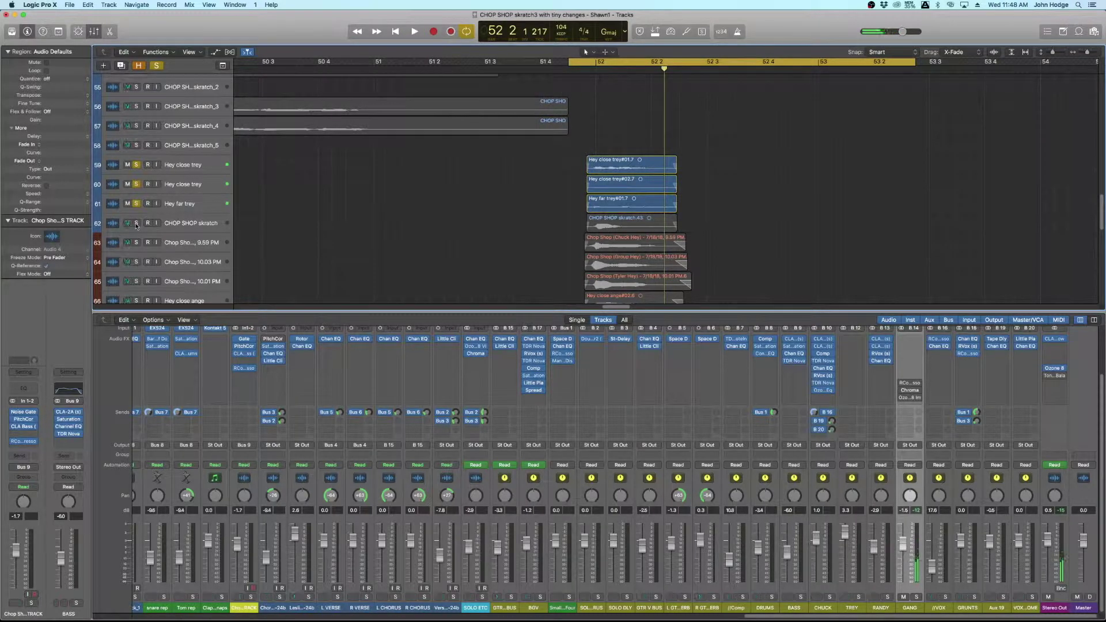
Step: Add the CHOP SHOP skratch track 62 and the shout on track 63 to the solo, playing back after each addition
left_click(137, 224)
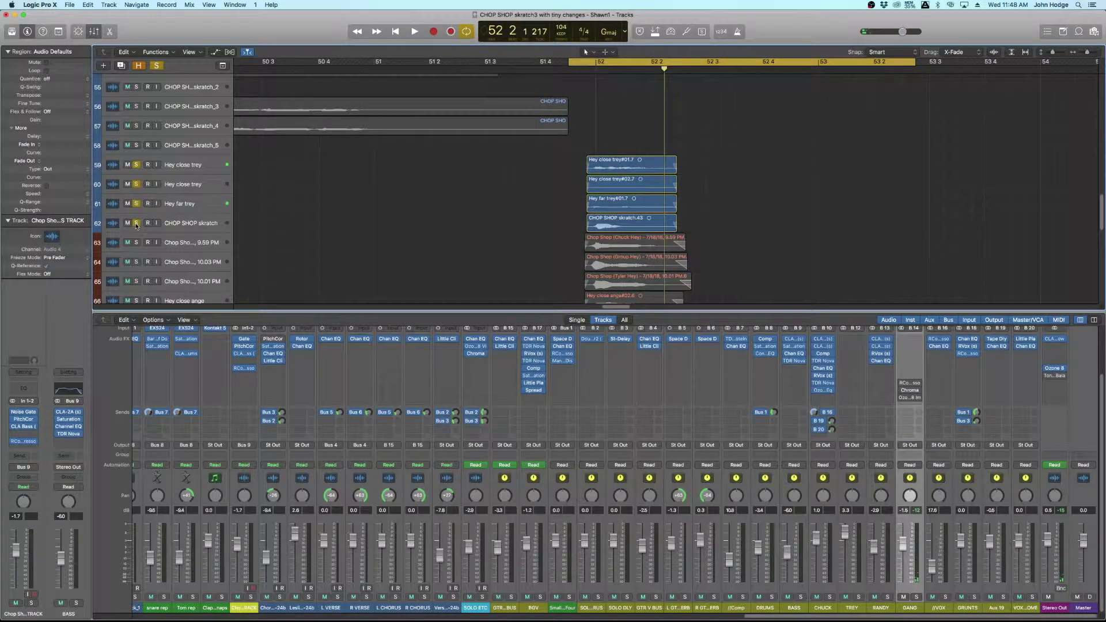
key("space")
scroll(137, 222, "down", 1)
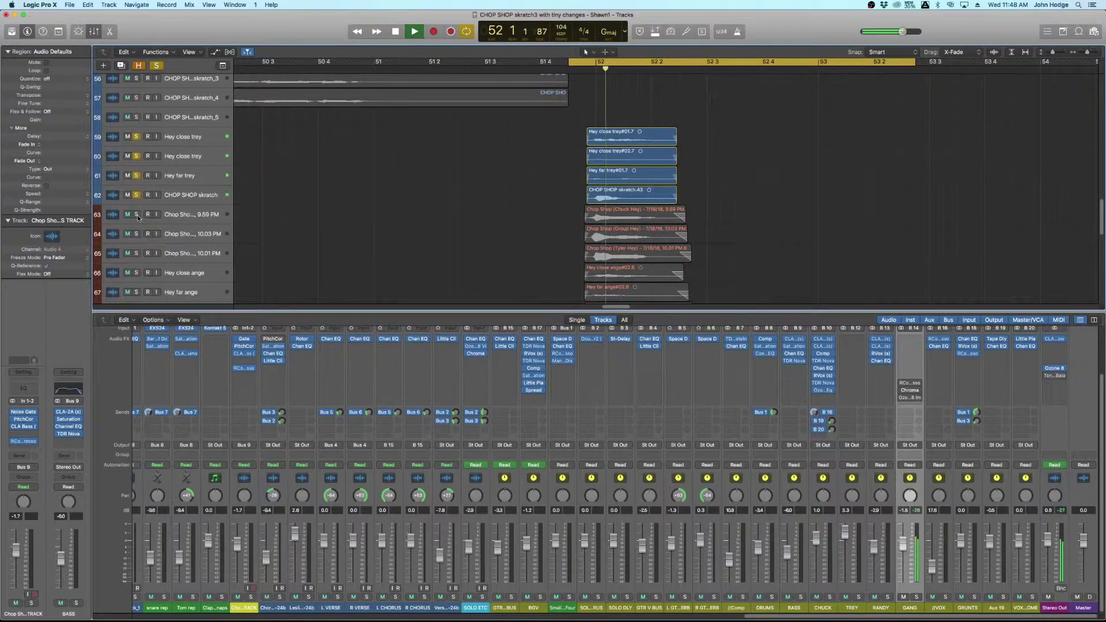
key("space")
left_click(136, 215)
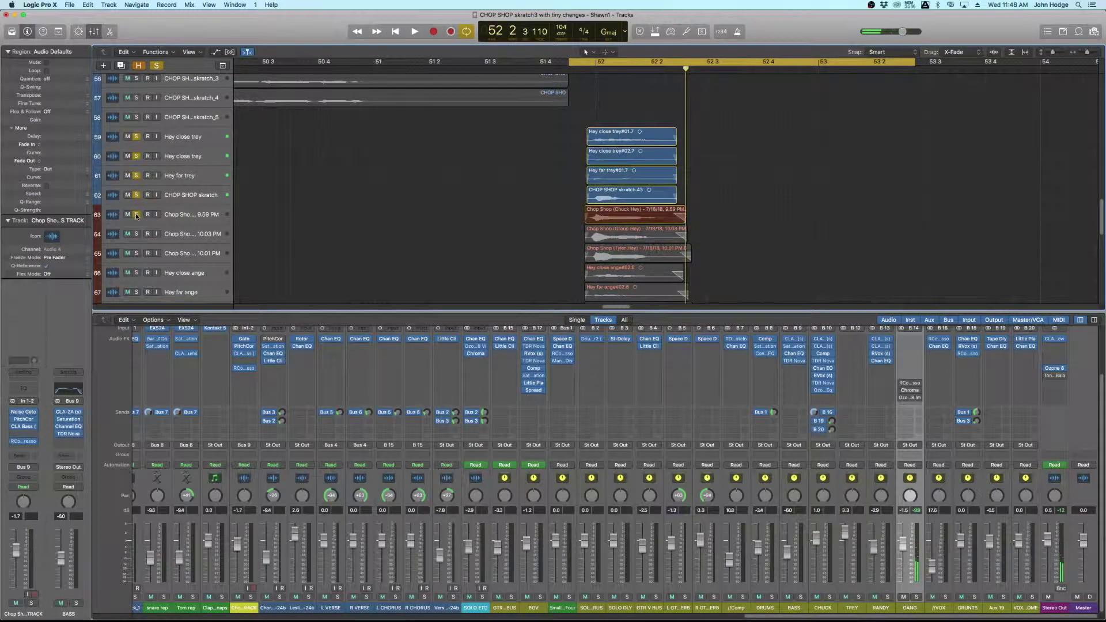
key("space")
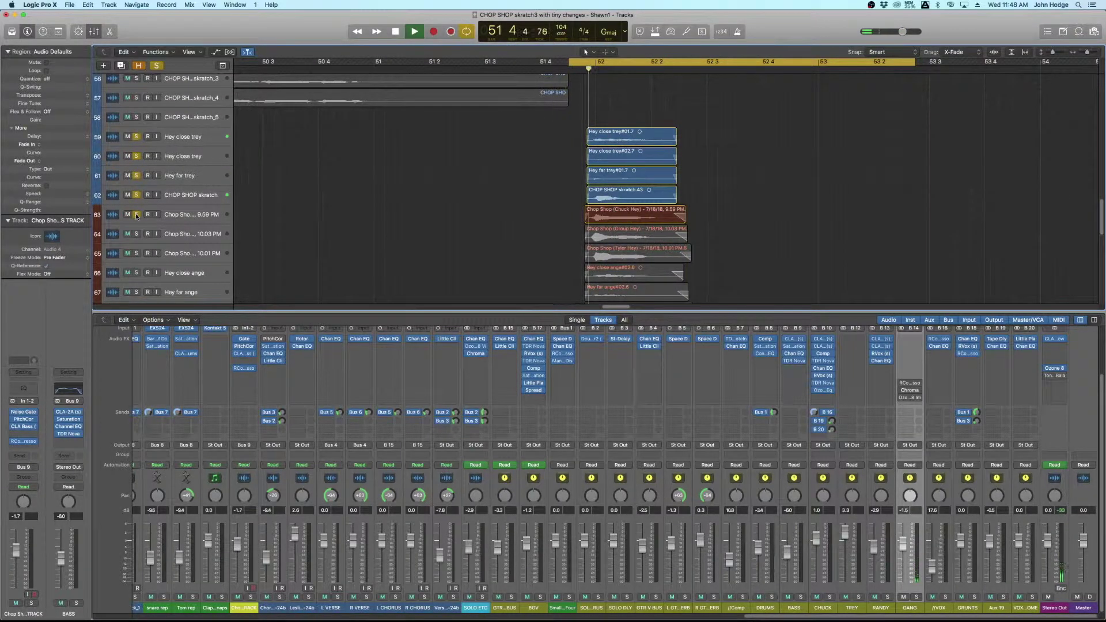
key("space")
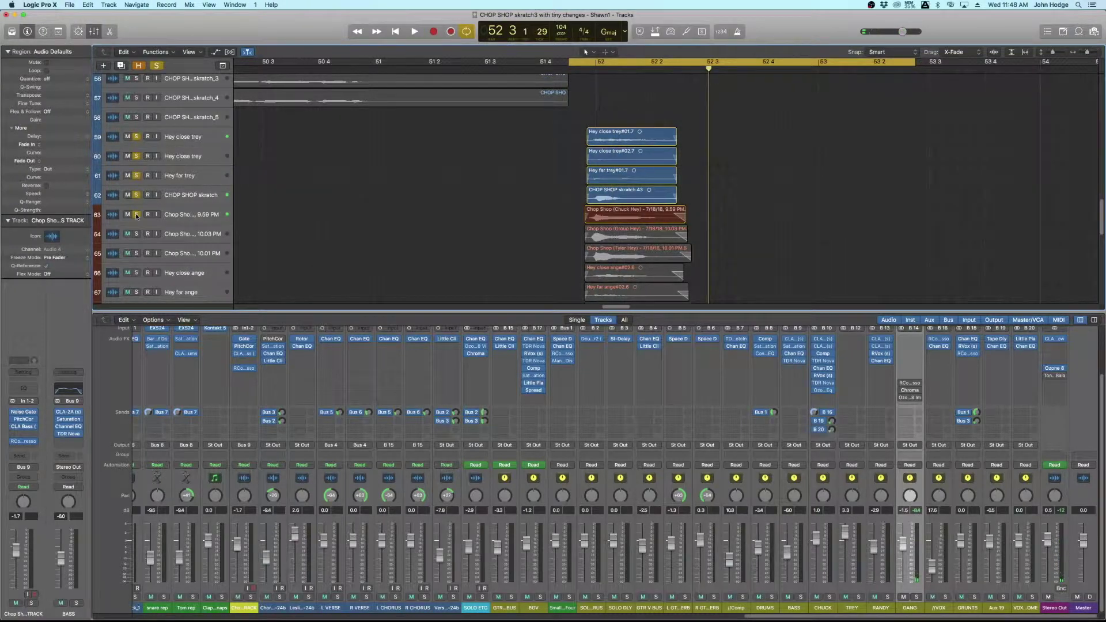
Step: Solo the Group Hey track 64, unsolo tracks 59 to 63, and play the Group Hey region by itself
left_click(136, 234)
key("space")
key("space")
left_click_drag(136, 137, 137, 215)
left_click(608, 236)
key("shift+space")
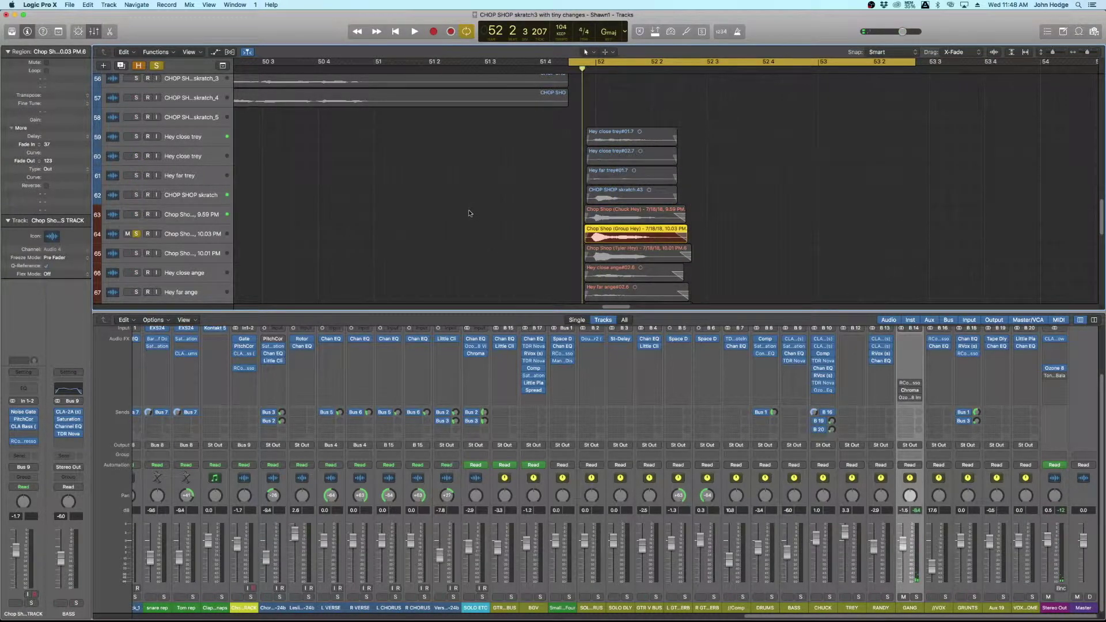
key("space")
Step: Play track 65 soloed together with the Group Hey track, and unsolo both tracks
left_click(137, 253)
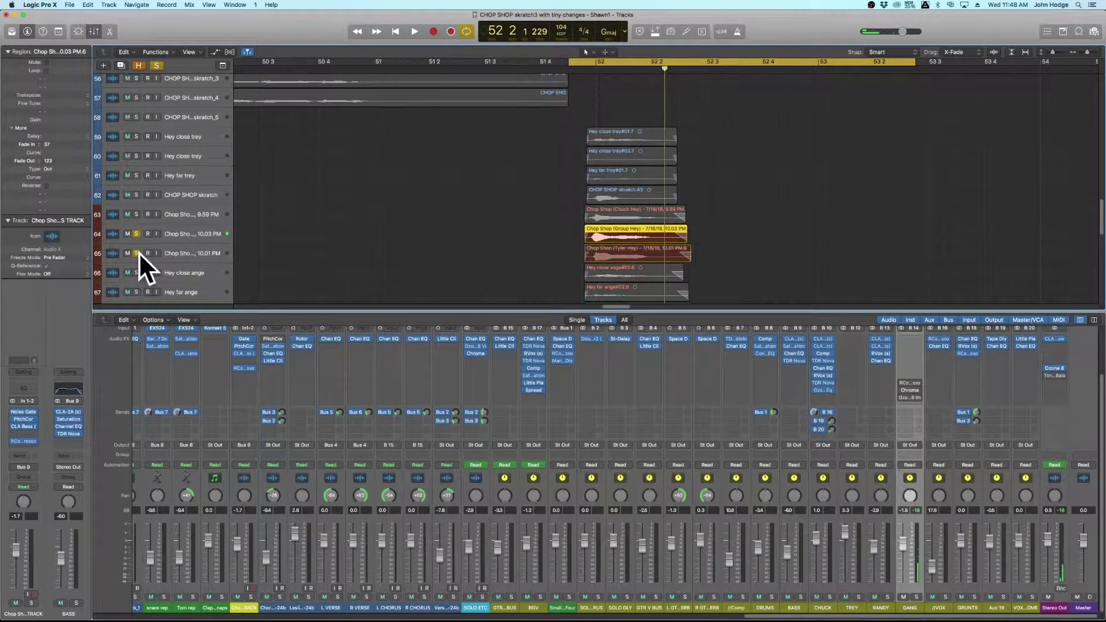
scroll(452, 247, "down", 3)
key("space")
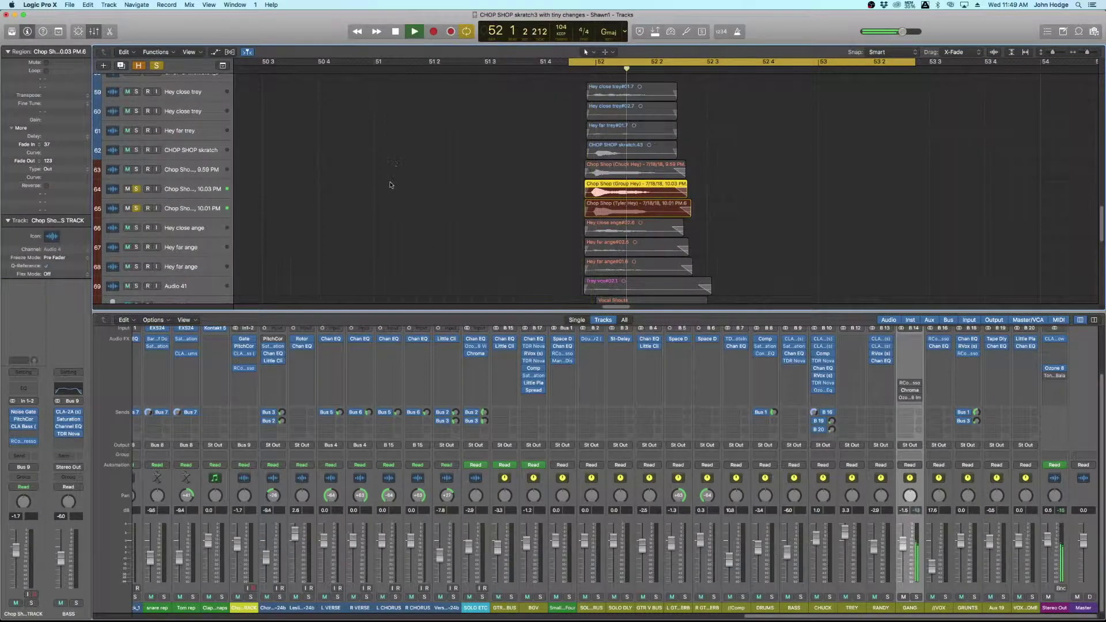
left_click(136, 189)
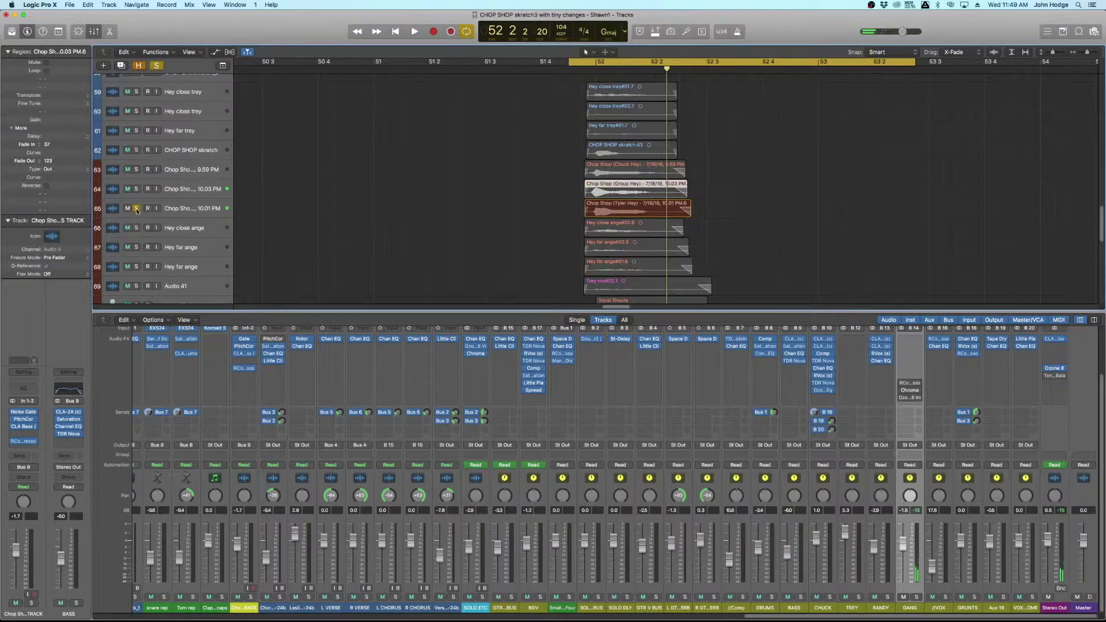
left_click(135, 209)
Step: Solo the close shout on track 66 and play its region from the start
left_click(136, 227)
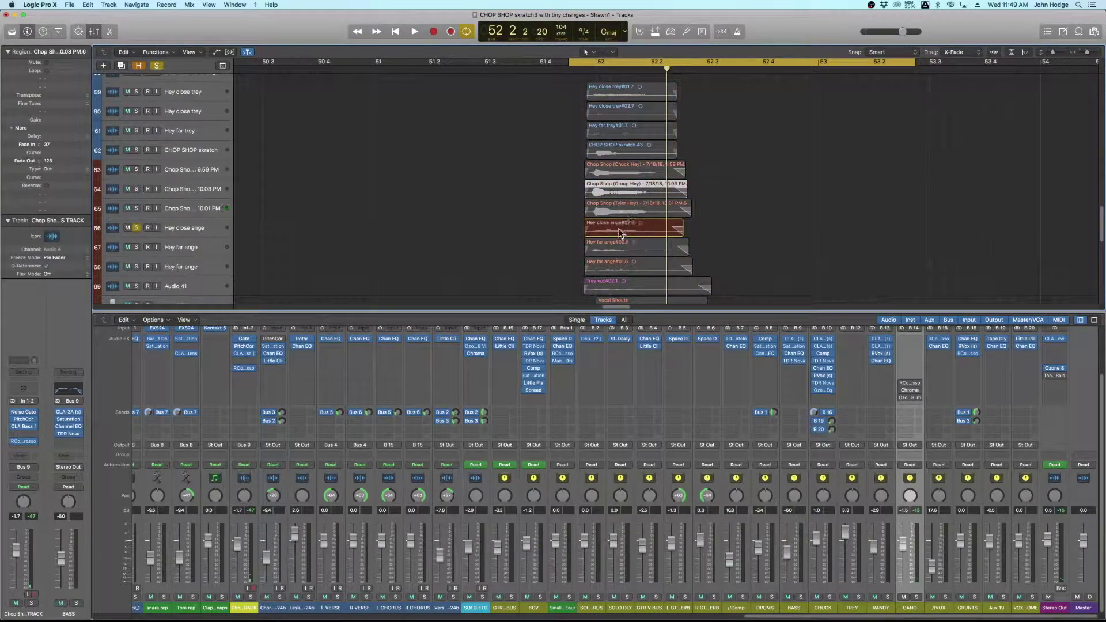
left_click(599, 231)
key("space")
key("space")
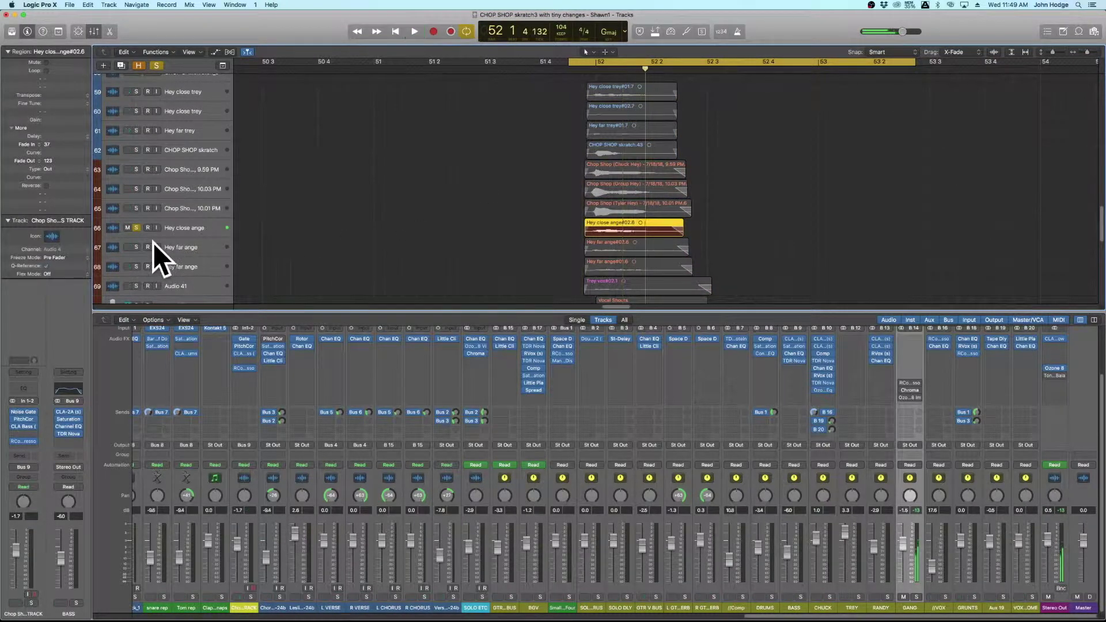
Step: Add the far shout on track 67 to the solo, play it with track 66, and unsolo both
left_click(137, 248)
key("space")
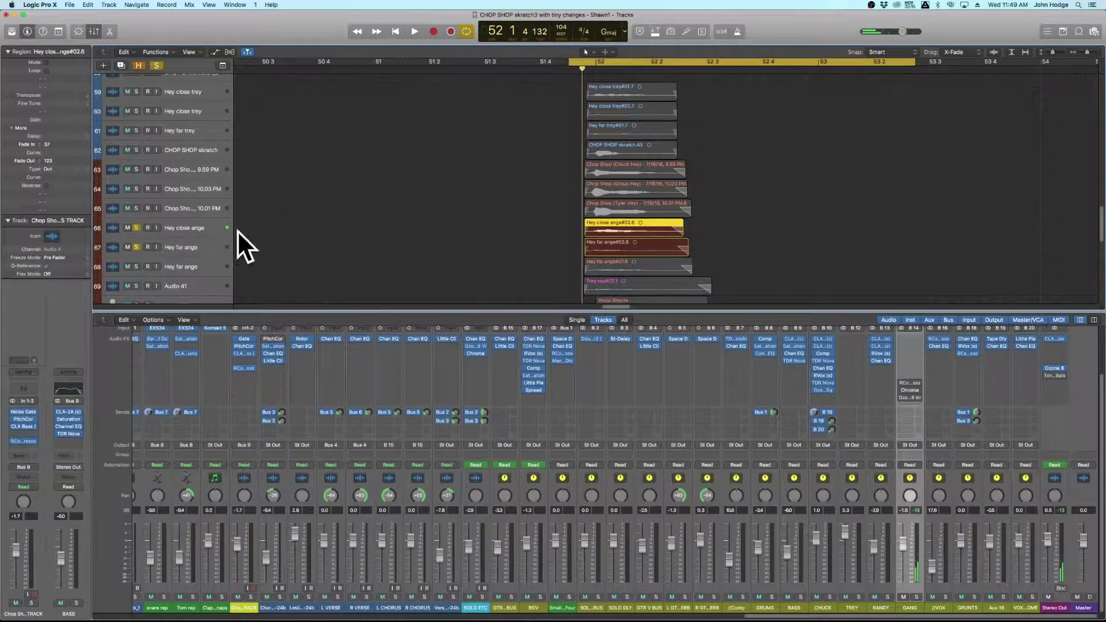
key("space")
left_click(136, 227)
left_click(136, 247)
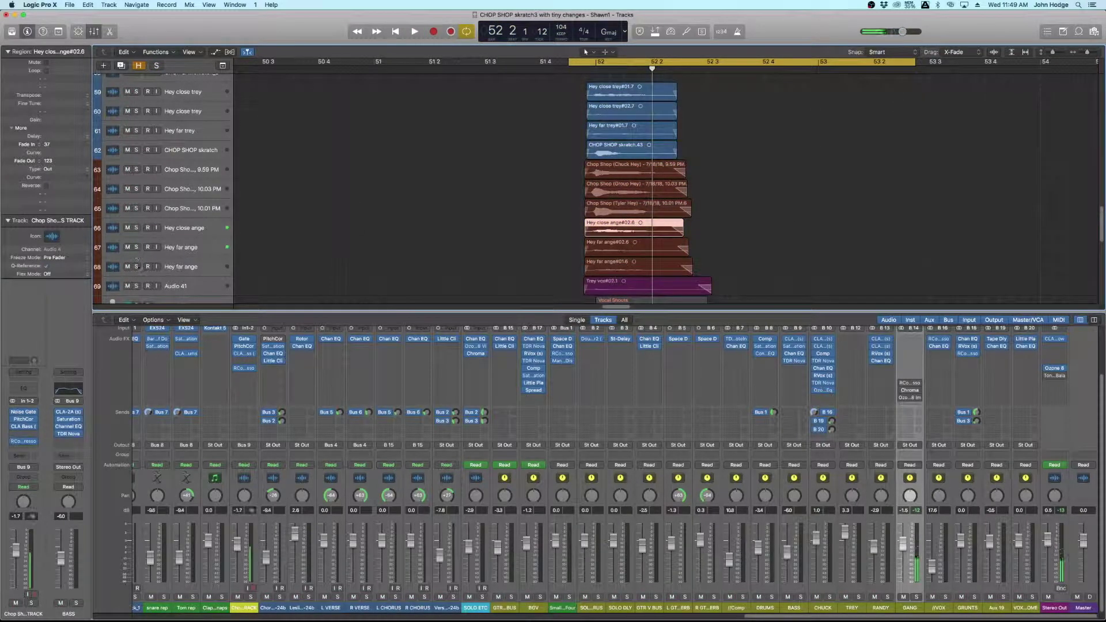
Step: Solo and play the far shout on track 68 and the Audio 41 track one at a time, unsoloing each after listening
left_click(136, 266)
key("space")
scroll(403, 262, "down", 1)
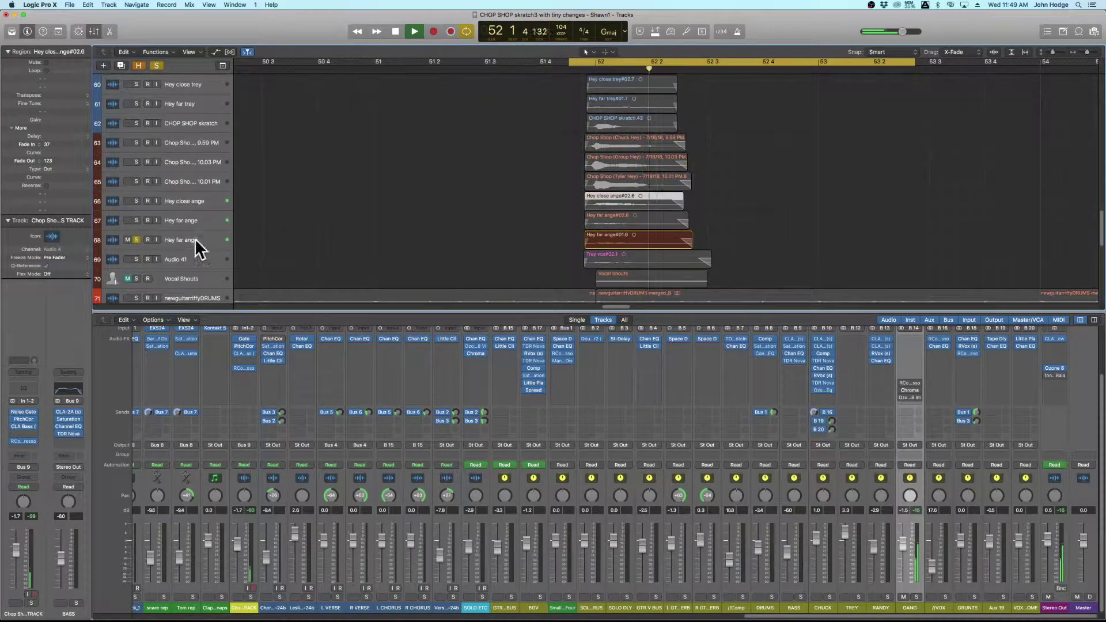
left_click(137, 240)
left_click(137, 260)
key("space")
key("space")
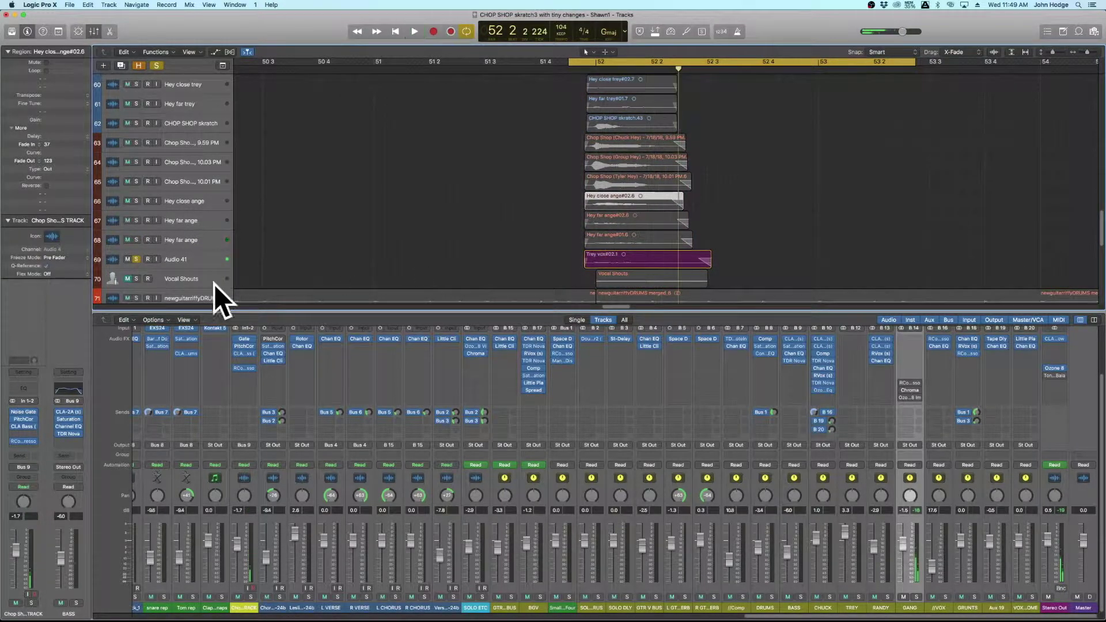
left_click(136, 259)
key("super+Up")
key("super+Up")
key("super+Up")
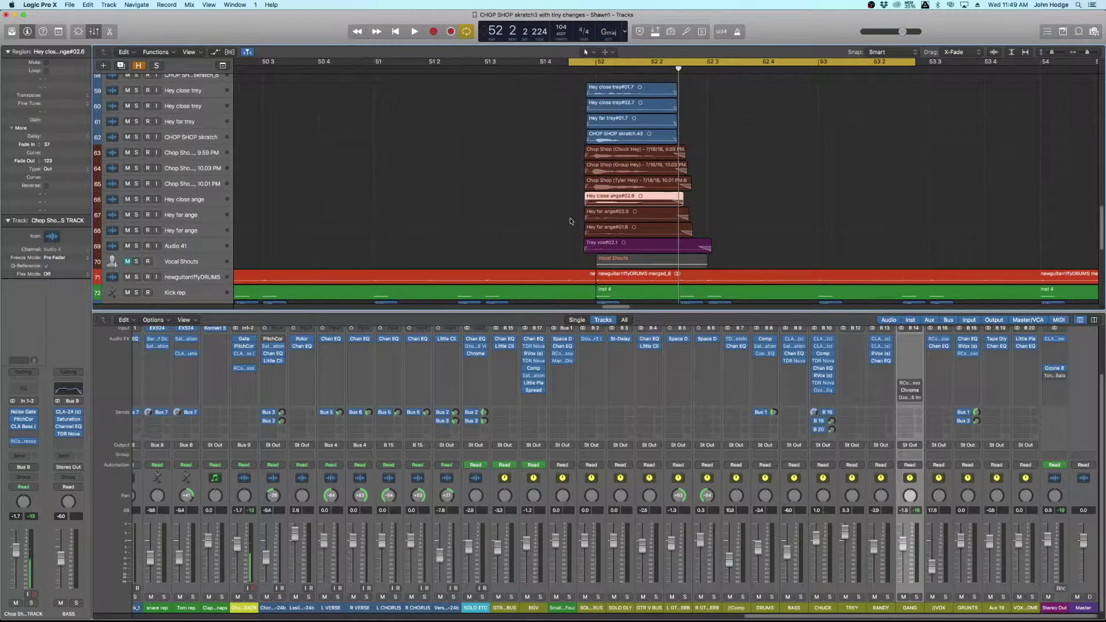
scroll(570, 220, "up", 2)
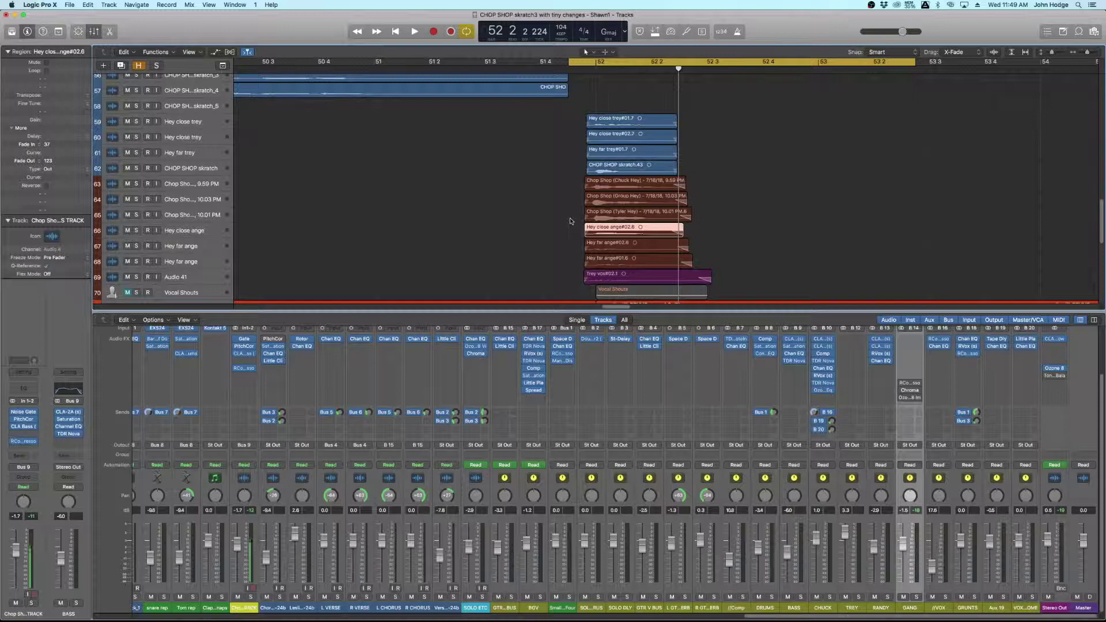
key("super+Right")
key("super+Down")
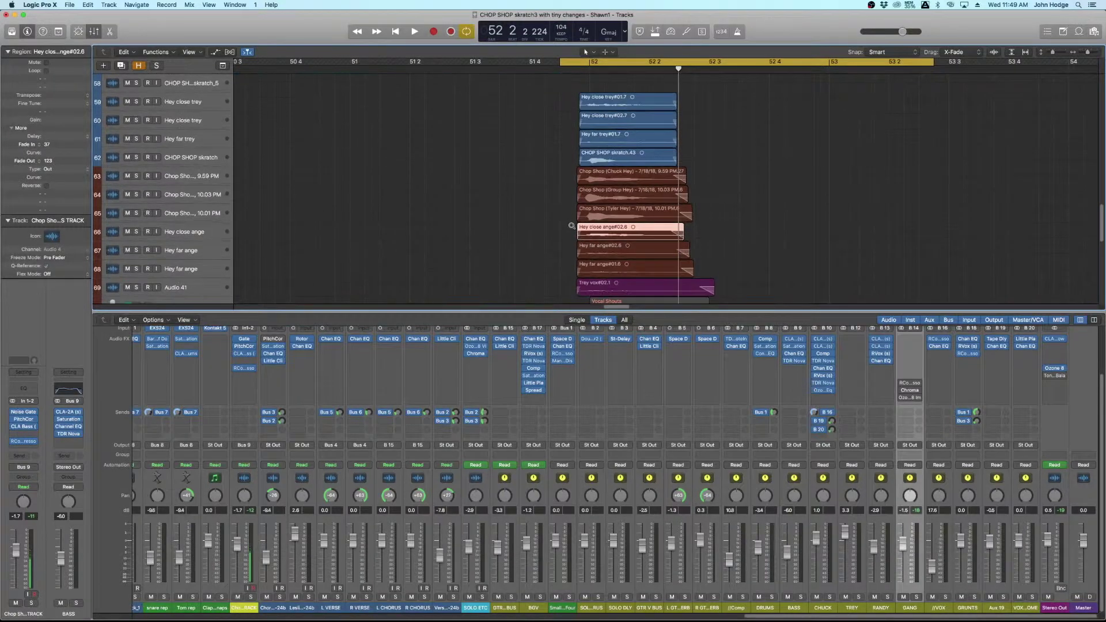
Step: Zoom in on the stacked shout regions at bar 52 and examine the waveforms and pan settings of tracks 59 to 70
key("super+Right")
key("super+Right")
key("super+Right")
key("super+Right")
key("super+Down")
key("super+Down")
key("super+Down")
key("super+Down")
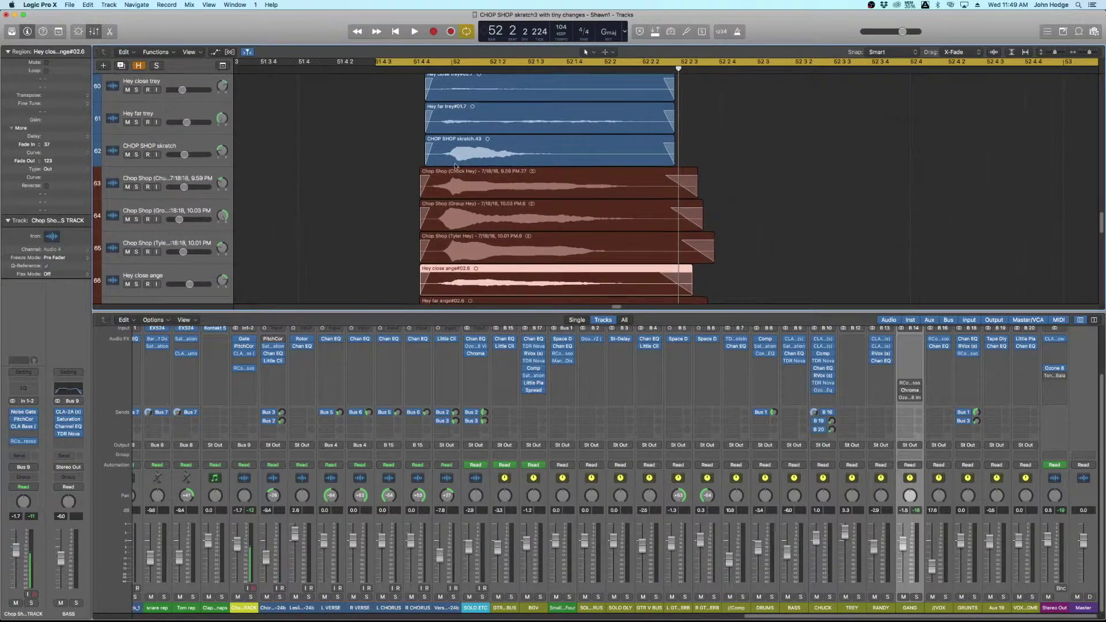
left_click(452, 66)
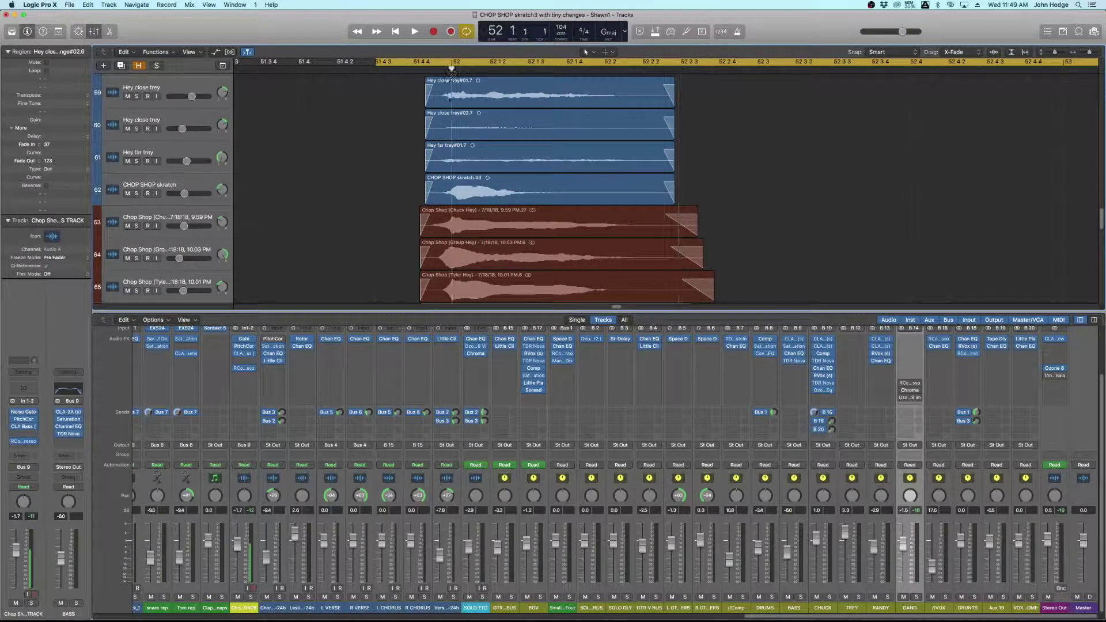
scroll(438, 164, "down", 3)
scroll(435, 164, "down", 5)
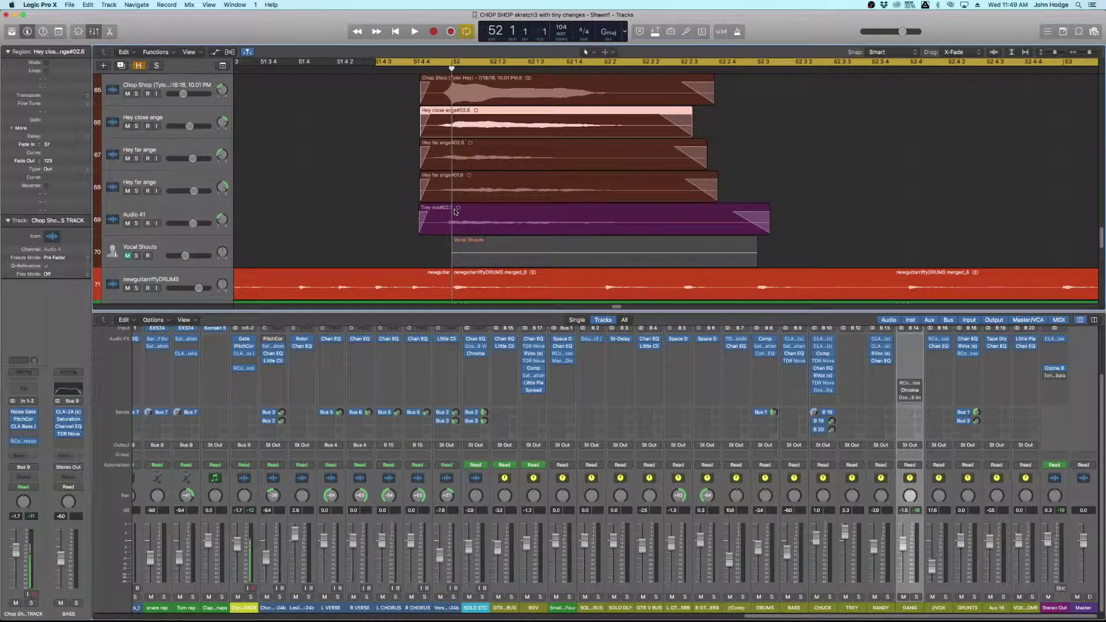
key("super+Up")
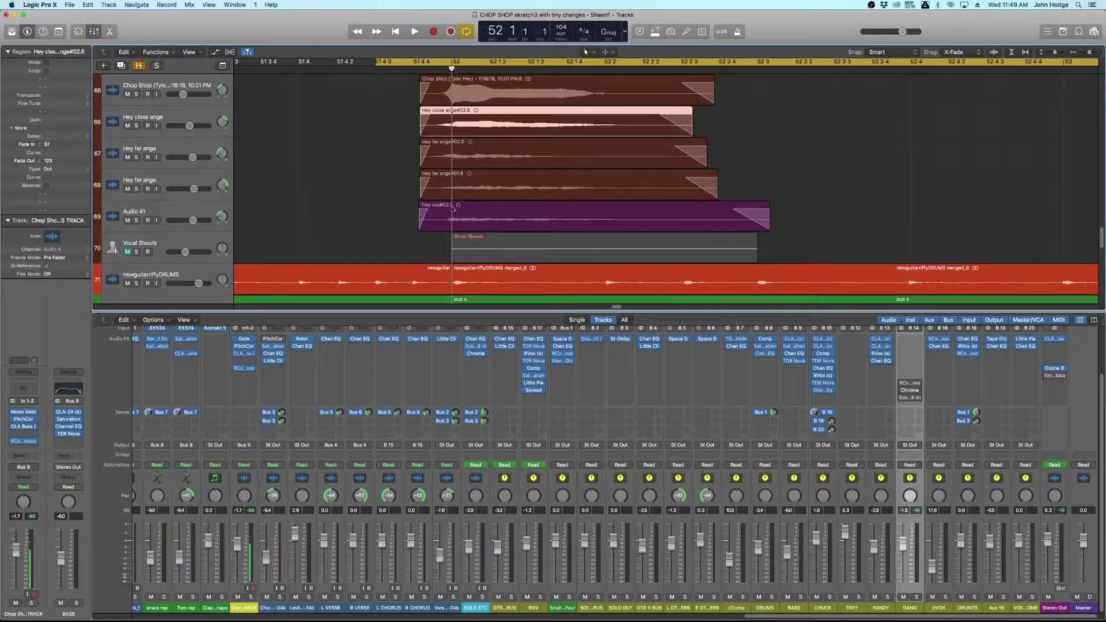
scroll(242, 232, "up", 2)
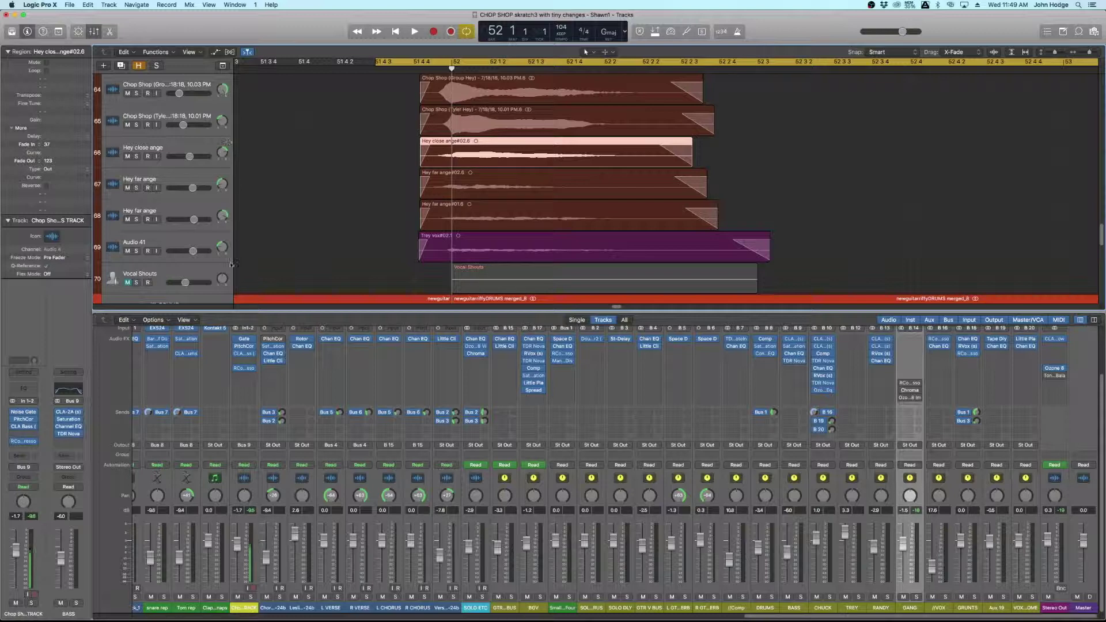
scroll(222, 172, "up", 6)
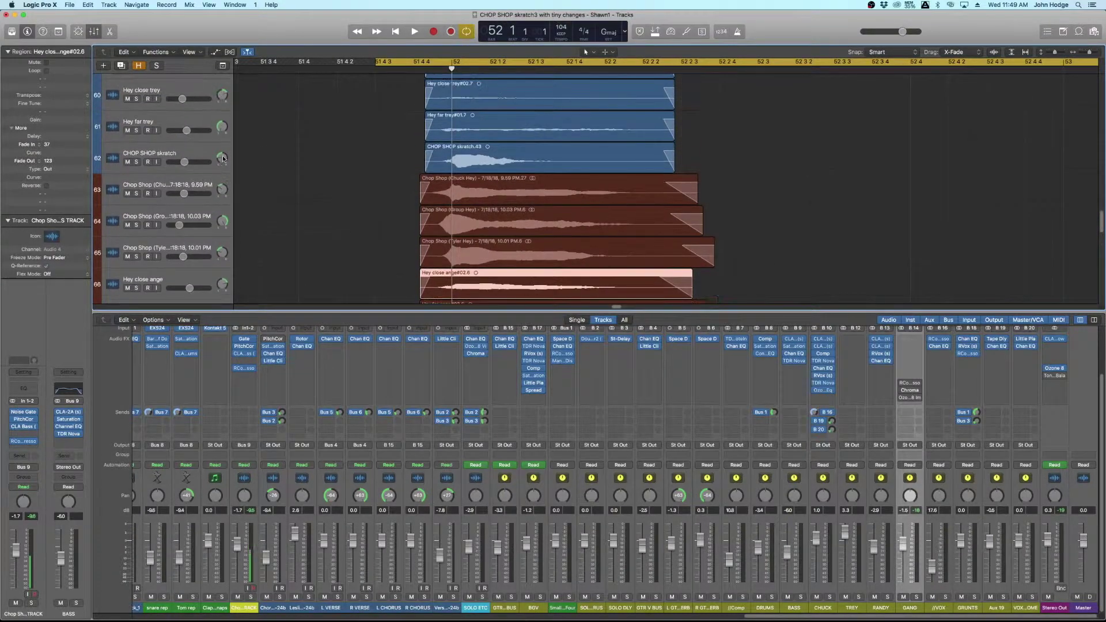
scroll(236, 164, "up", 2)
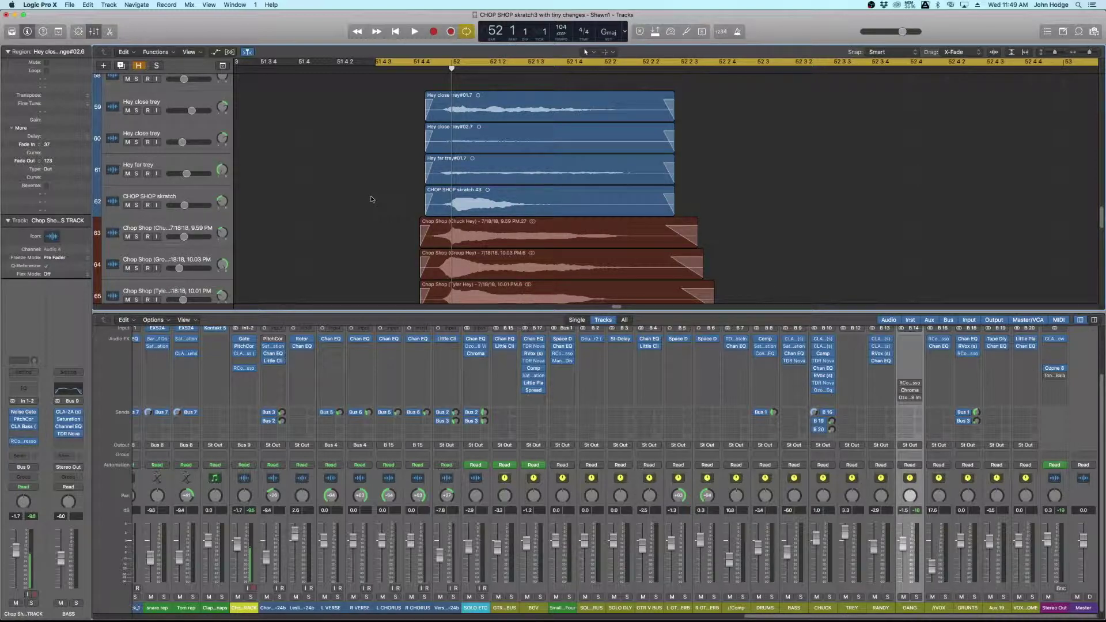
scroll(371, 191, "down", 2)
Step: Solo the GANG bus and play the combined shout stack at bar 52
left_click(917, 597)
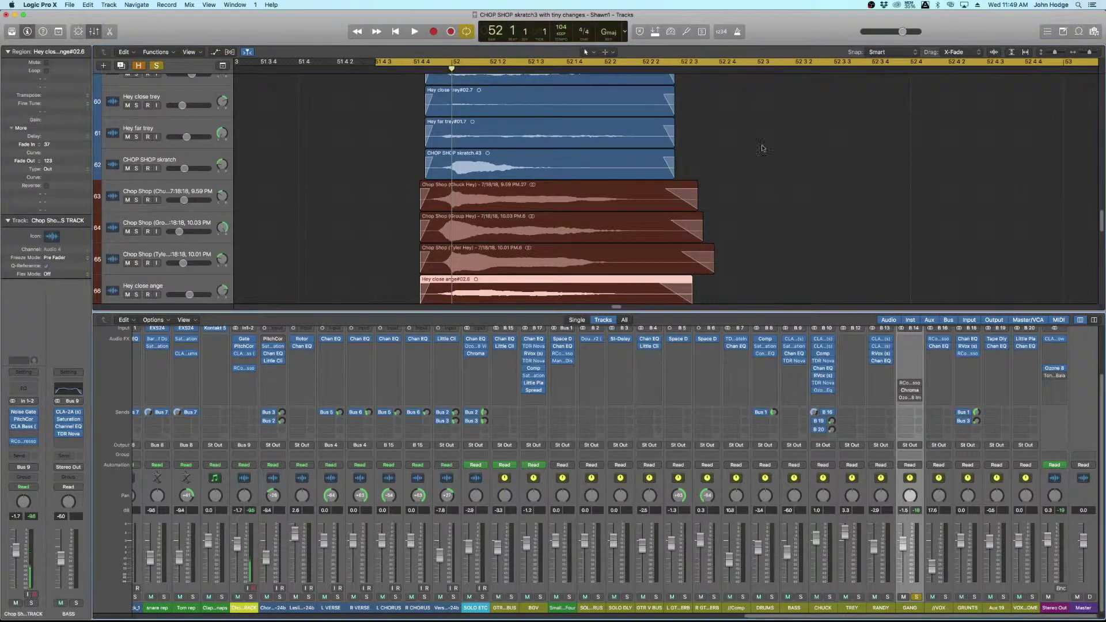
key("space")
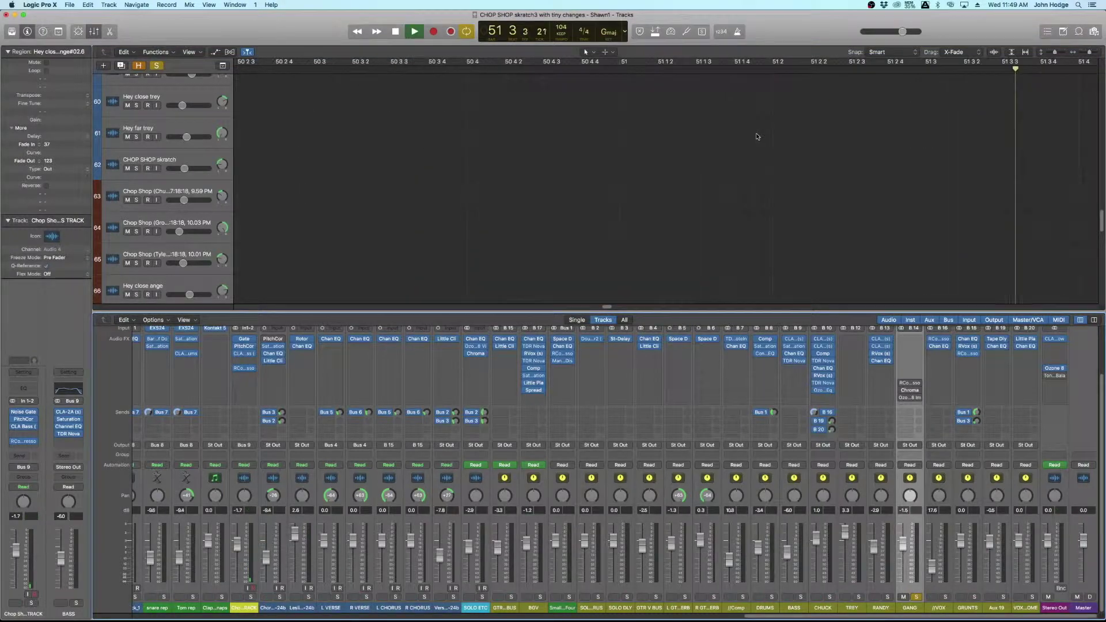
key("space")
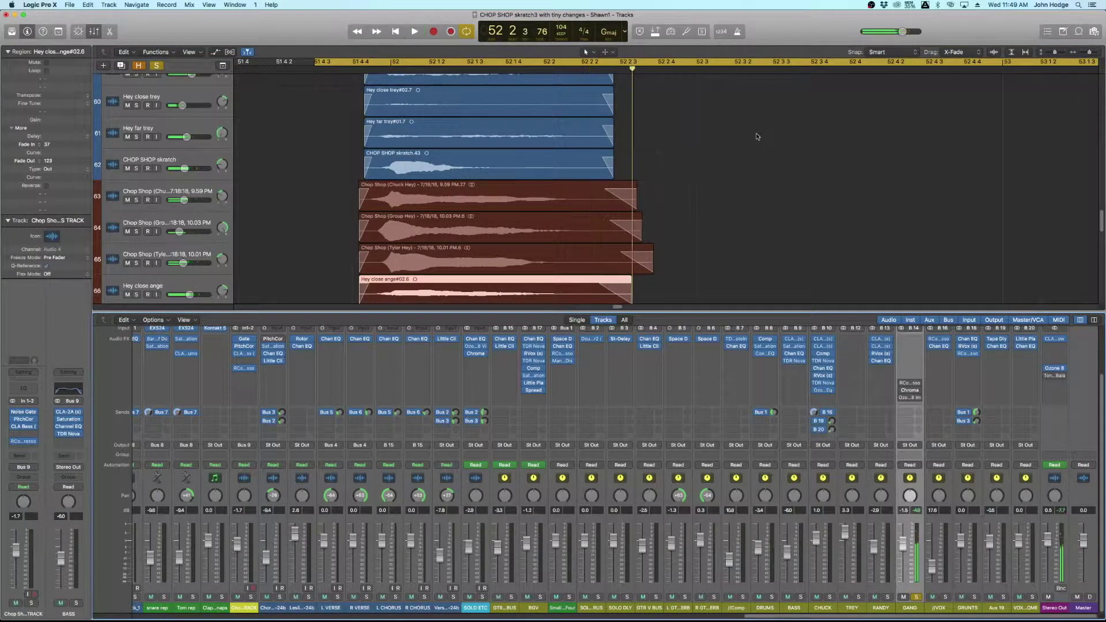
Step: Unmute the Vocal Shouts track so its region joins the shout stack
scroll(353, 258, "down", 10)
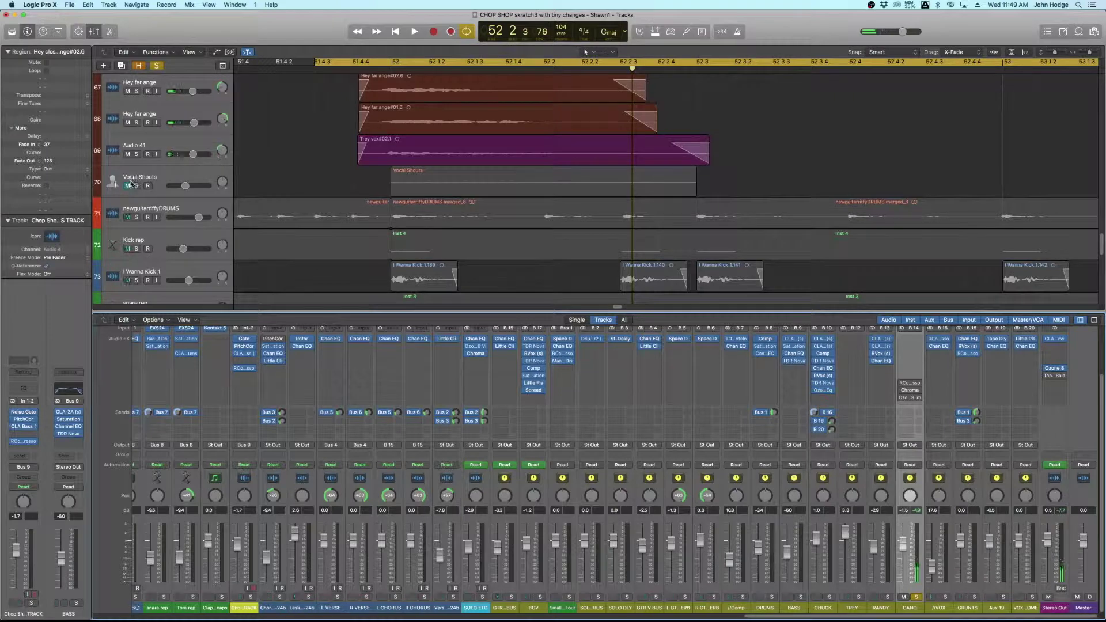
left_click(127, 185)
scroll(298, 189, "up", 2)
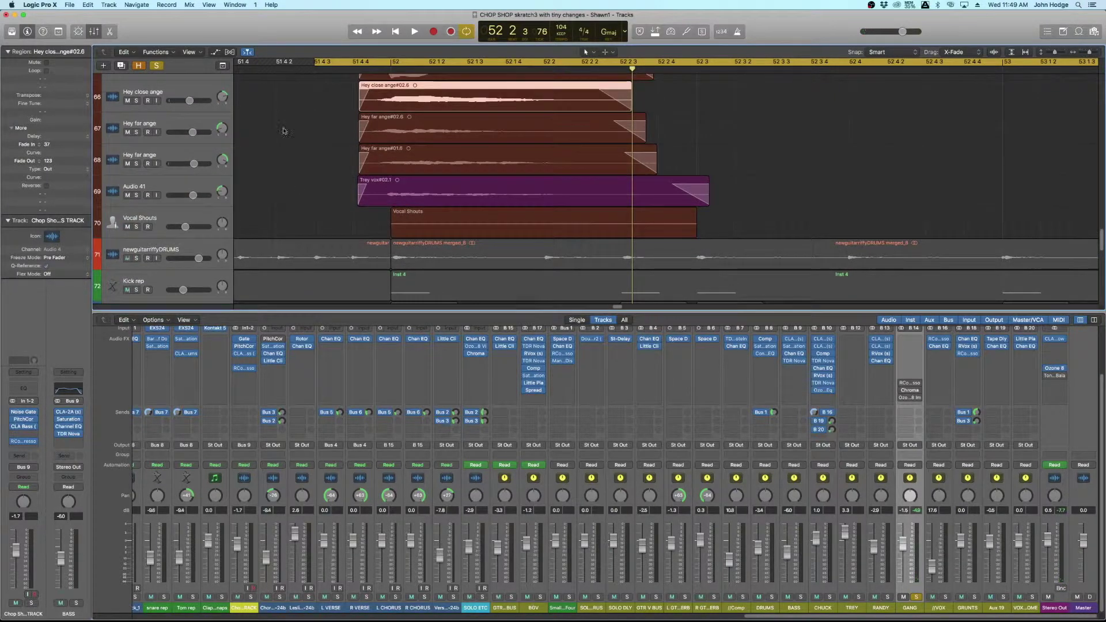
Step: Insert a Channel EQ on the GANG bus
scroll(310, 179, "up", 5)
key("super+Up")
key("super+Left")
key("super+Left")
key("super+Up")
key("super+Up")
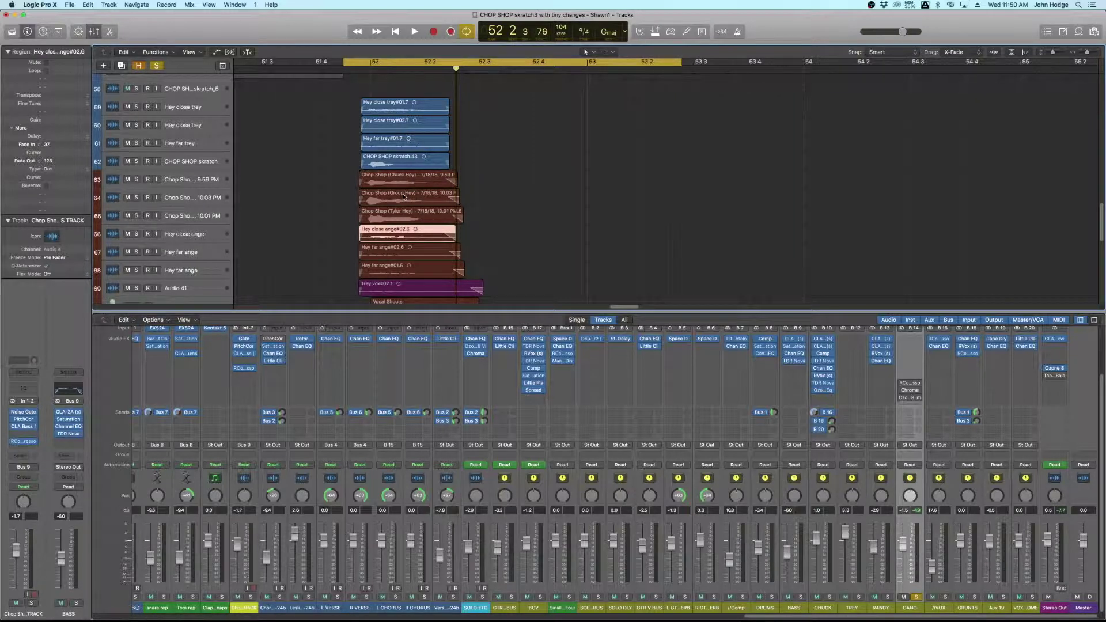
scroll(910, 394, "up", 3)
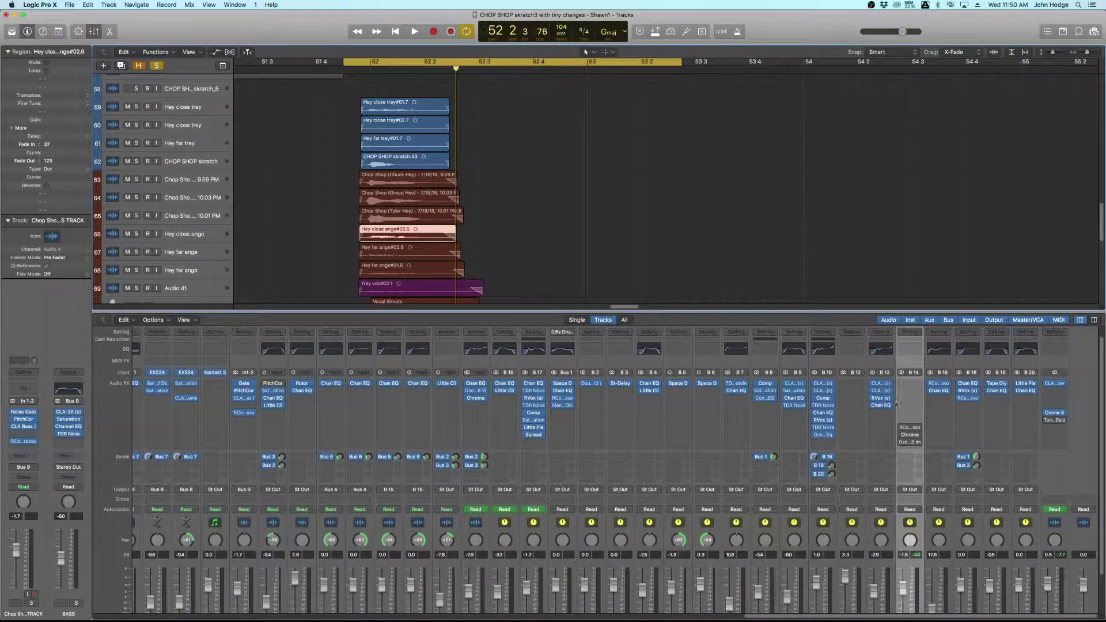
left_click(909, 351)
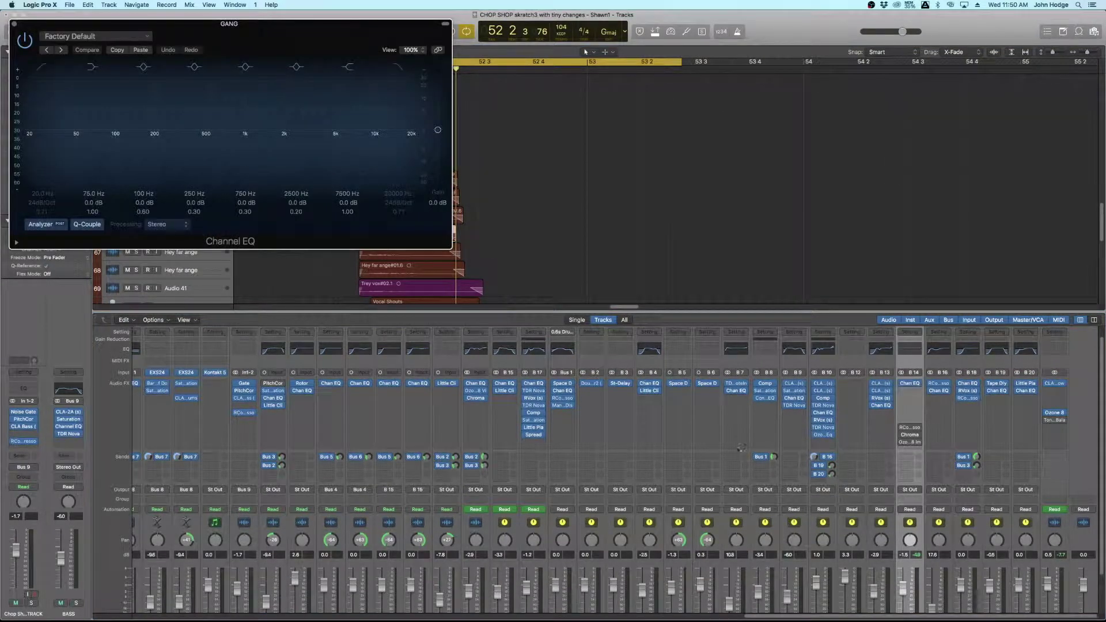
scroll(649, 526, "down", 3)
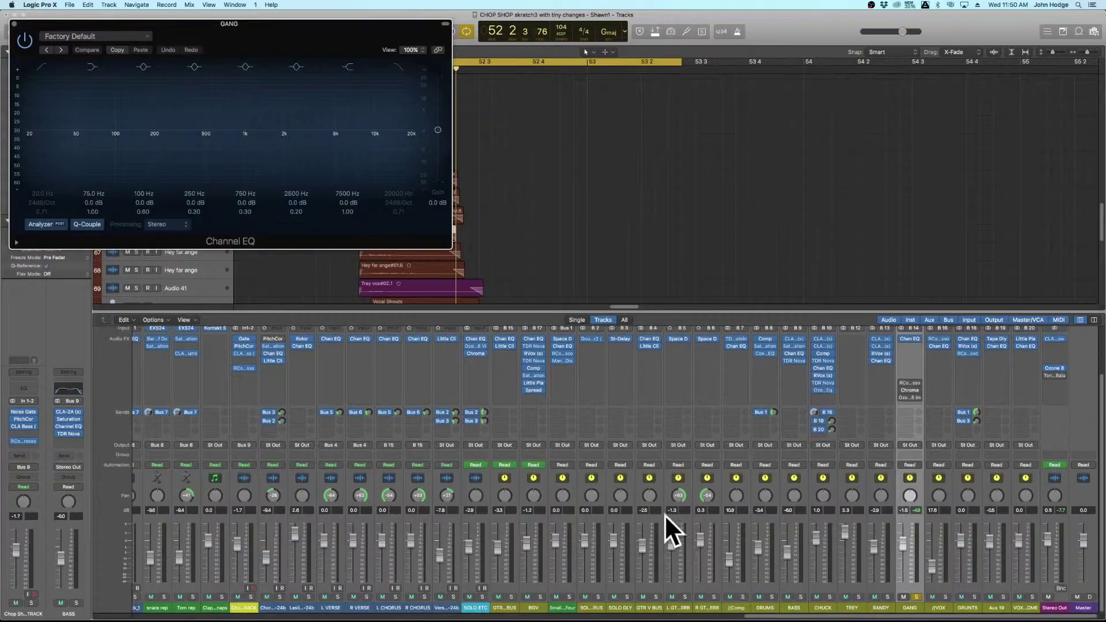
Step: Highlight the shout channels from track 59 through Vocal Shouts that feed Bus 14, and reselect the GANG channel in the mixer
scroll(539, 586, "left", 10)
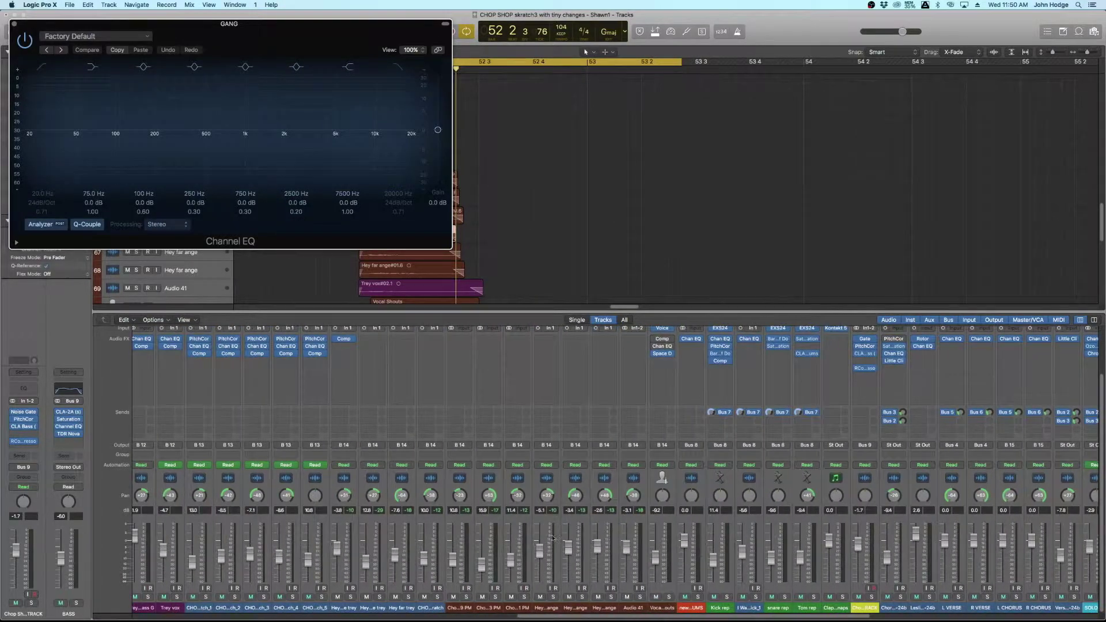
left_click(353, 608)
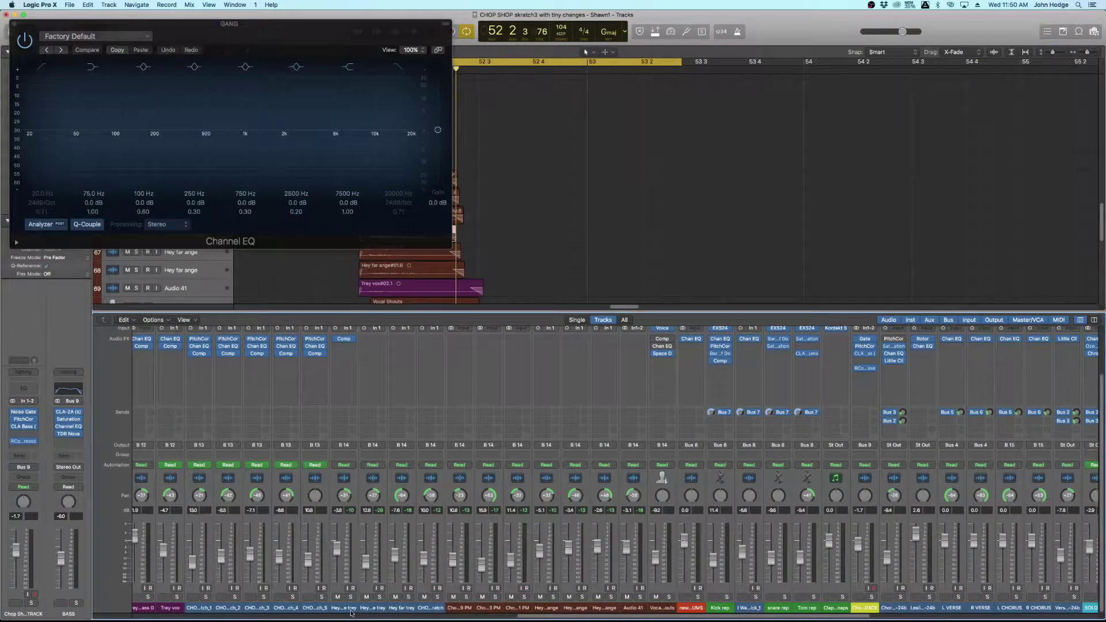
left_click(663, 608, "shift")
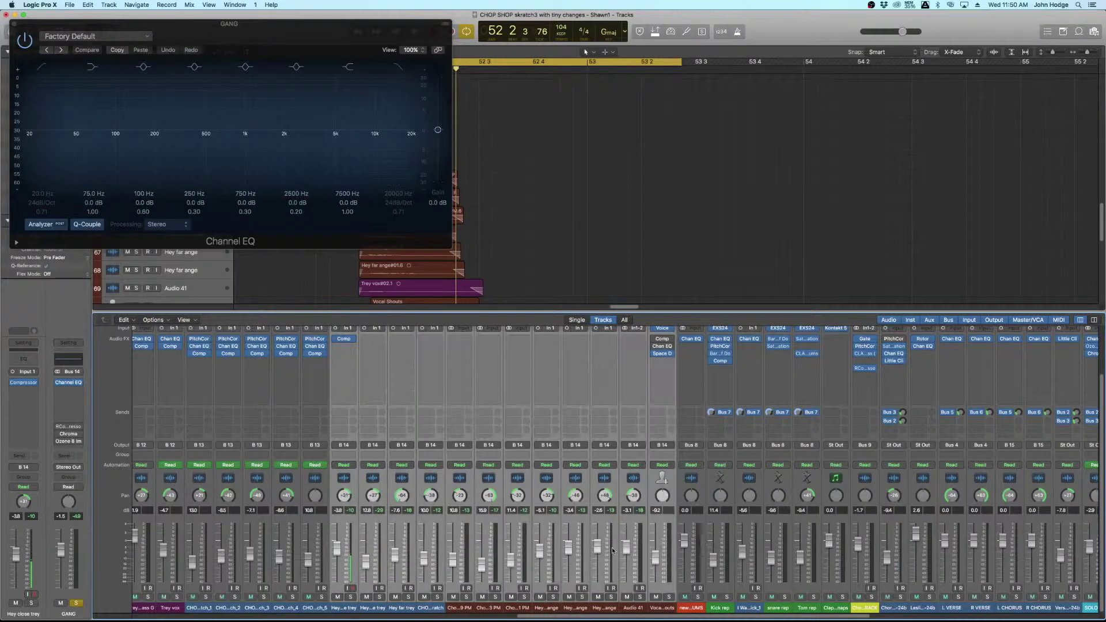
scroll(475, 517, "right", 10)
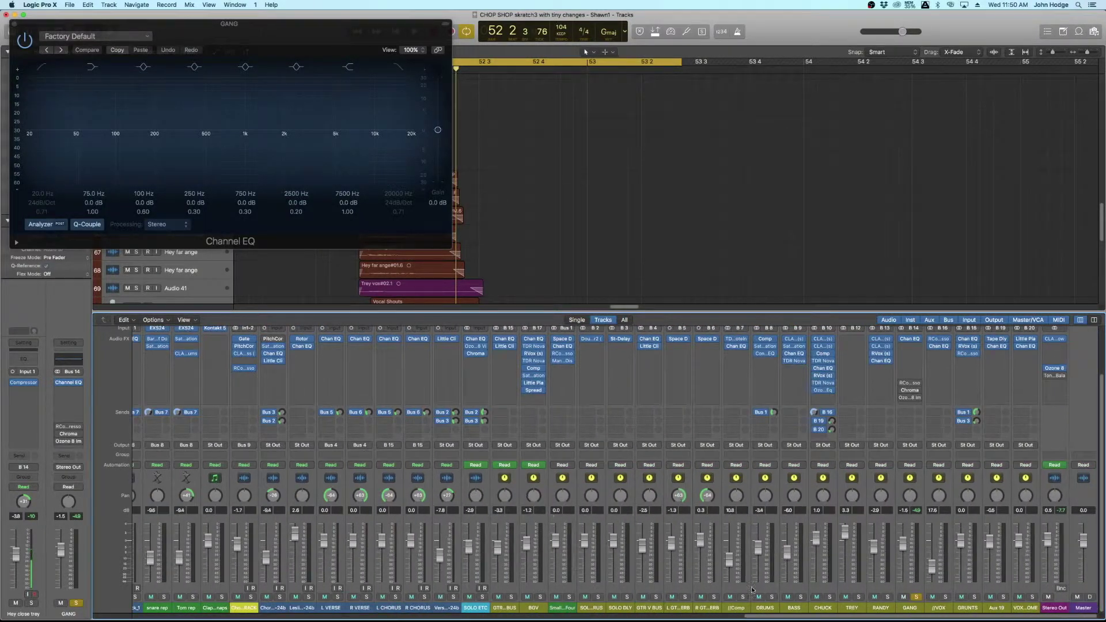
left_click(909, 609)
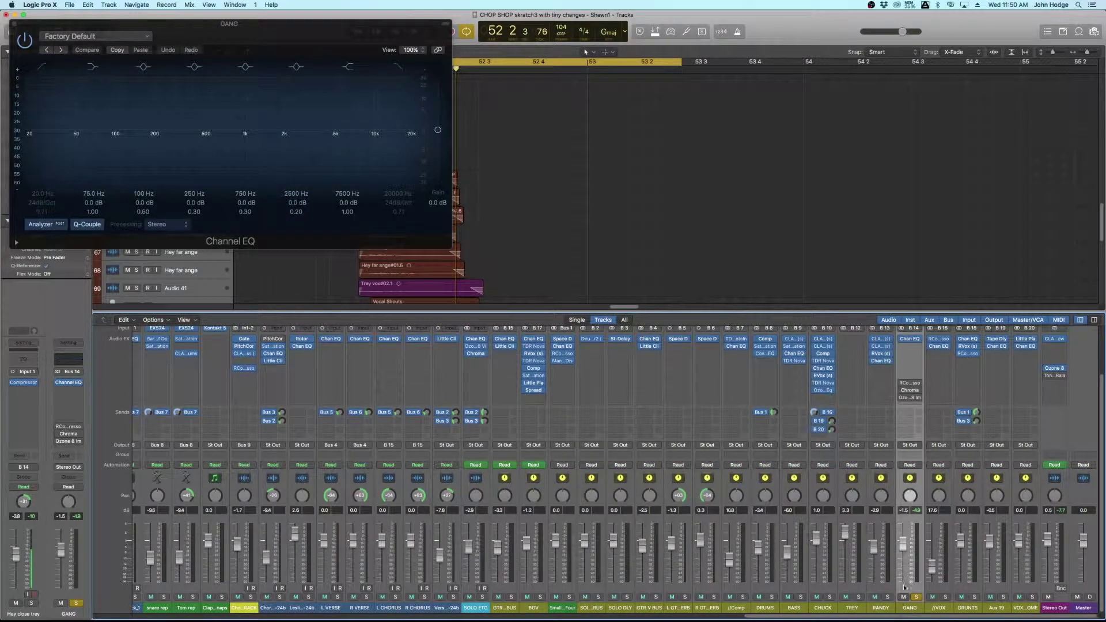
Step: Move the GANG Channel EQ clear of the track list, and enable its low-cut band at 140 Hz
left_click_drag(345, 46, 760, 272)
left_click_drag(614, 251, 607, 208)
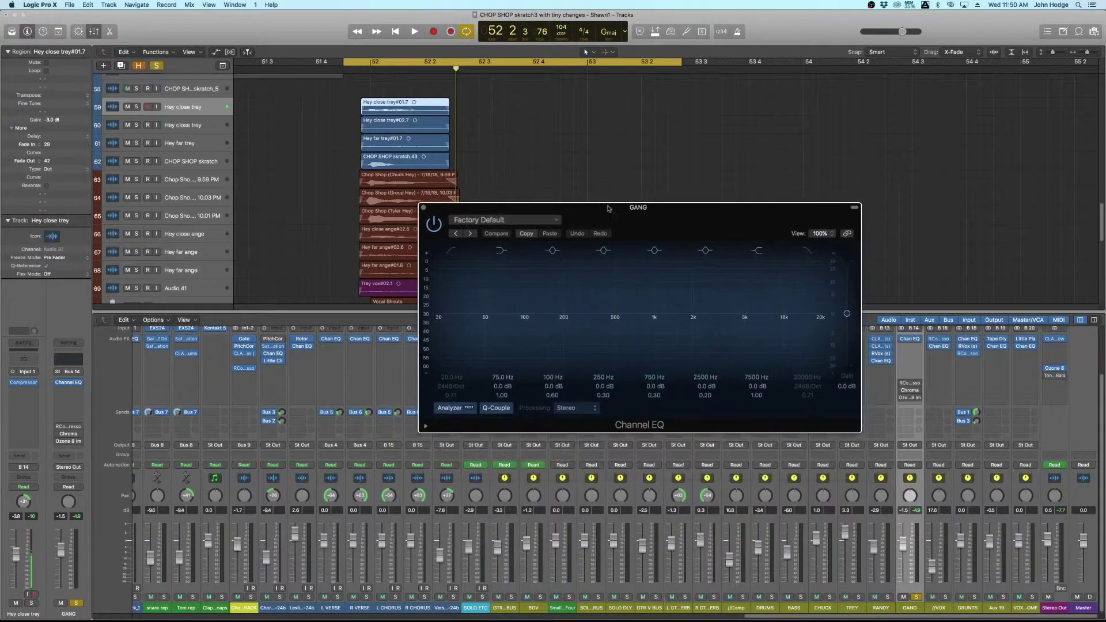
left_click(451, 250)
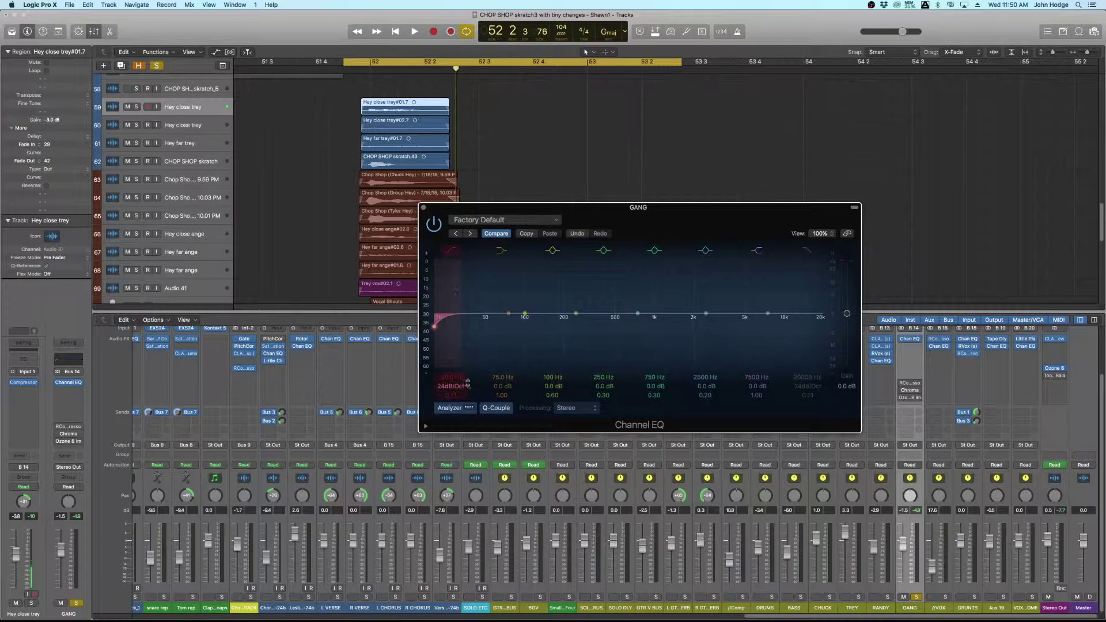
key("space")
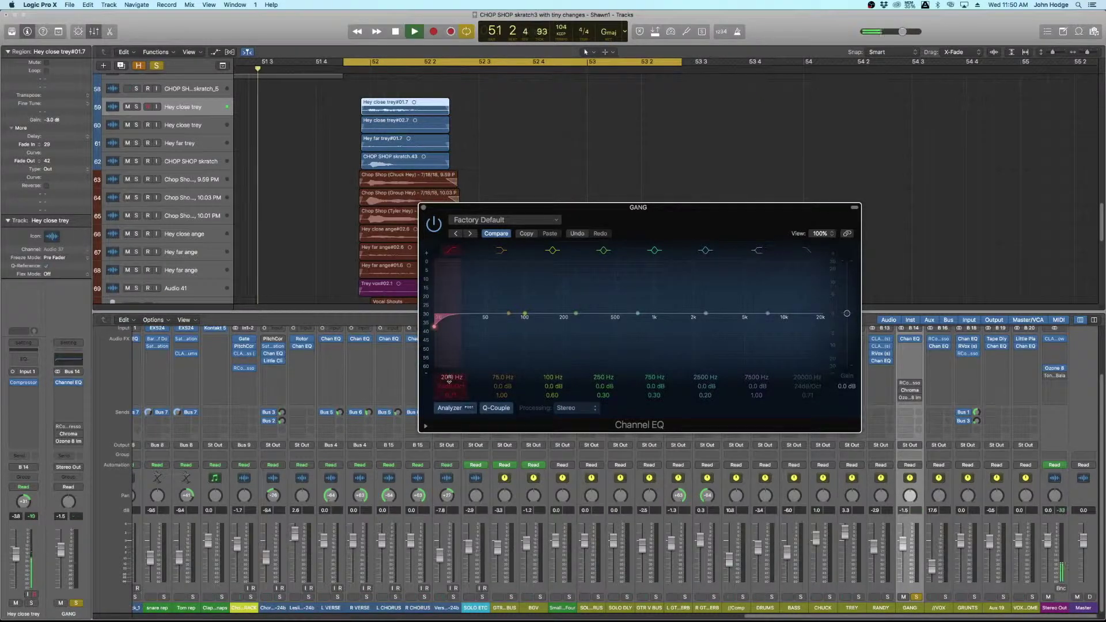
key("space")
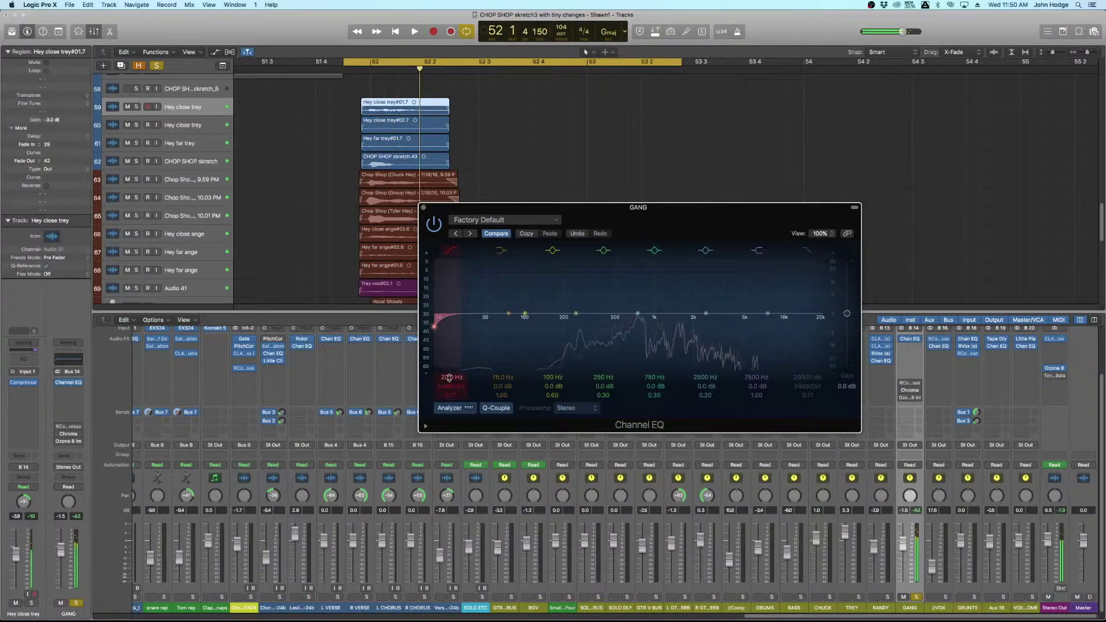
left_click_drag(458, 376, 458, 337)
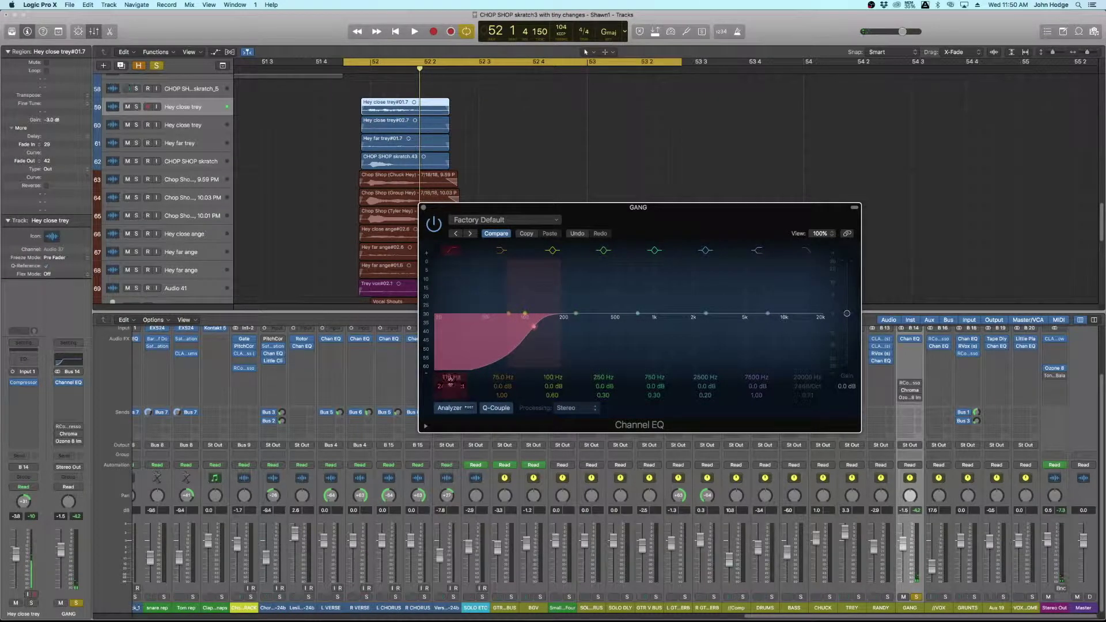
scroll(454, 377, "up", 5)
Step: Play the shout stack through the low cut and move the EQ's 250 Hz band to 210 Hz
key("space")
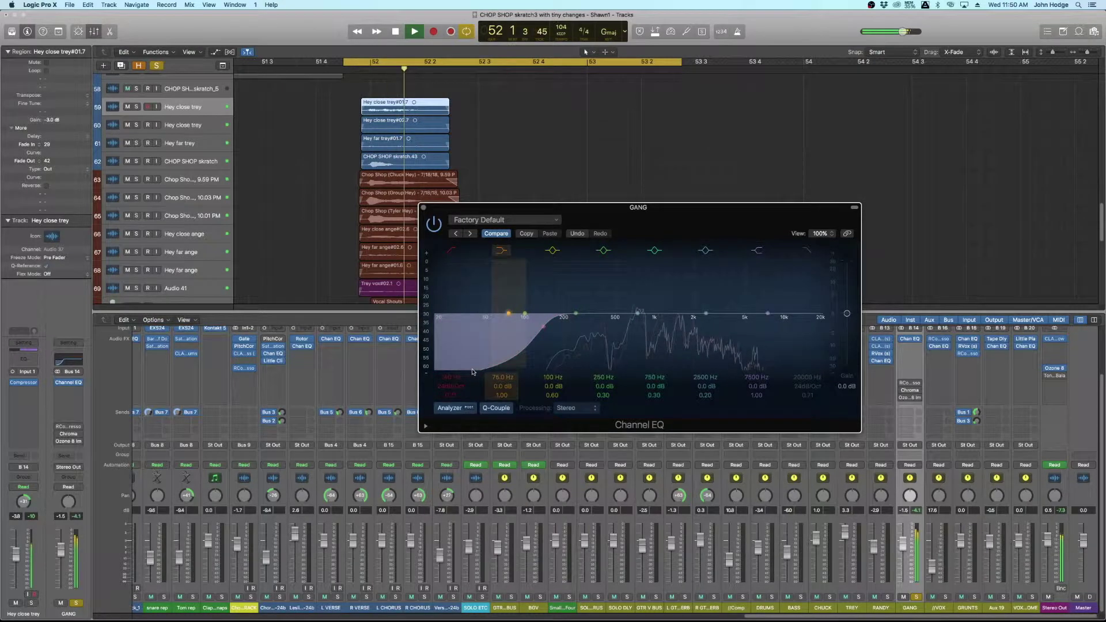
key("space")
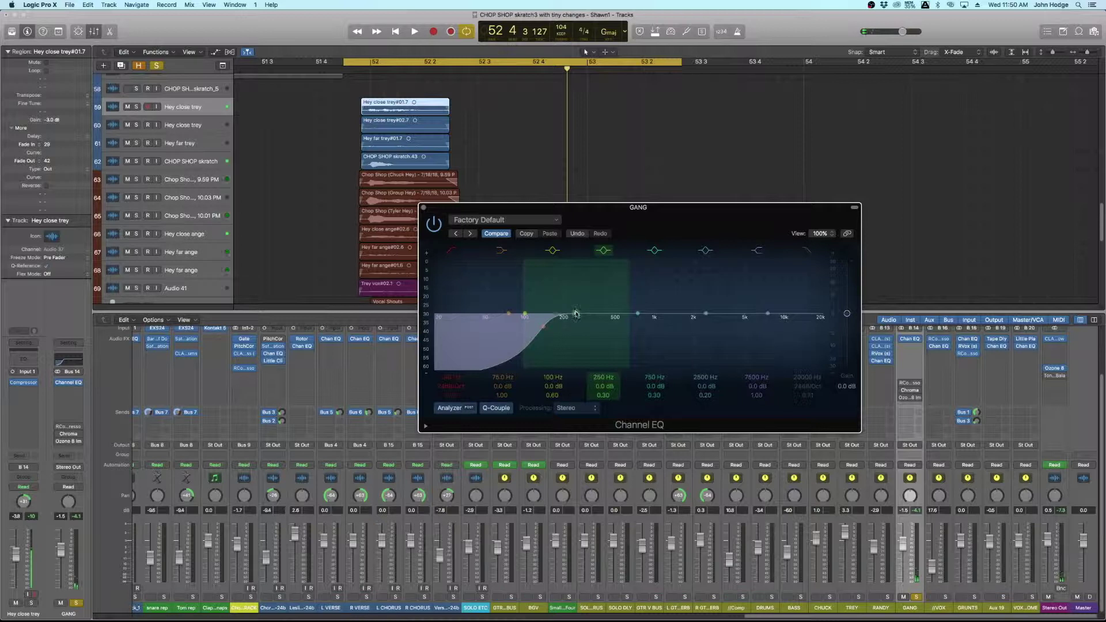
mouse_move(576, 314)
left_mouse_down()
mouse_move(610, 300)
mouse_move(566, 314)
left_mouse_up()
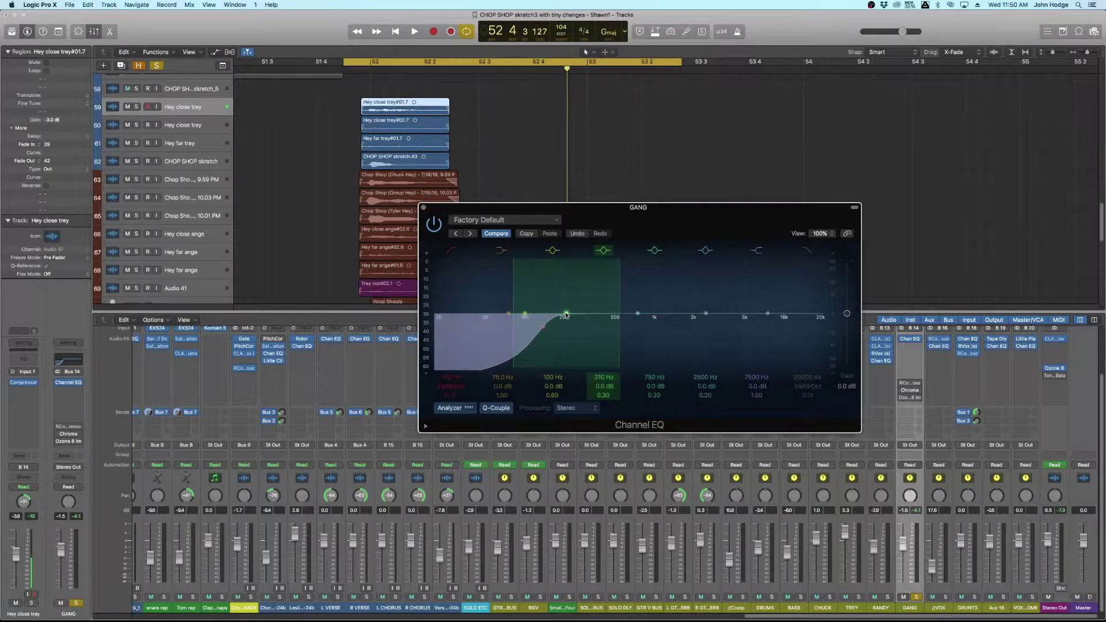
Step: Solo the far shout on track 61, play it through the GANG bus, and unsolo it
left_click(136, 163)
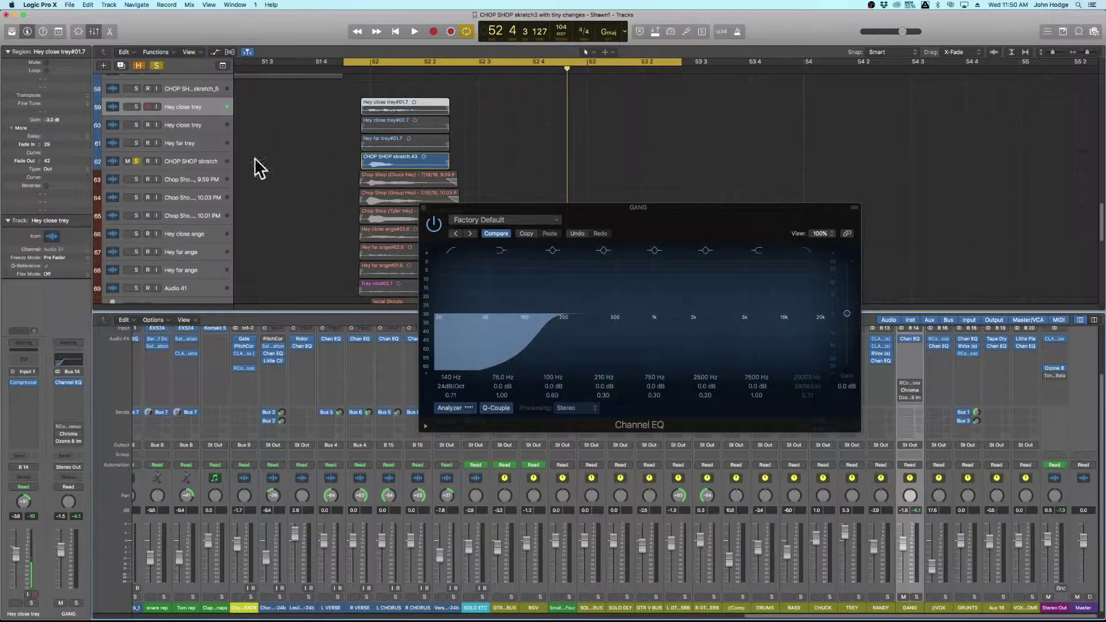
left_click(137, 144)
key("space")
key("space")
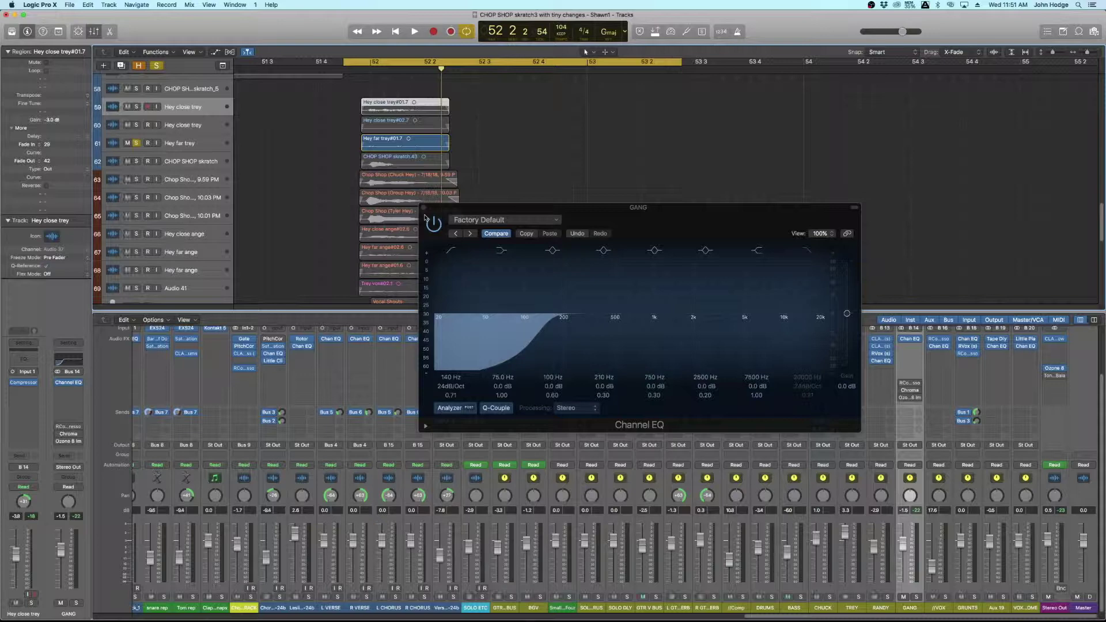
left_click(137, 144)
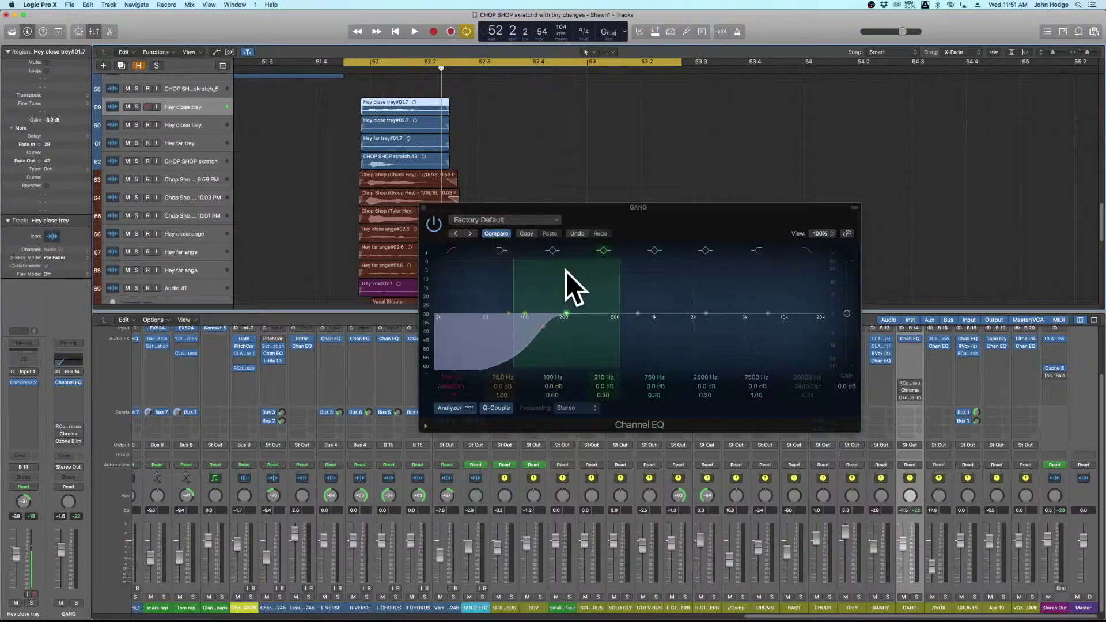
Step: Boost the EQ's 210 Hz band by 10 dB at 630 Hz with a Q of 0.37 while playing the shout stack
left_click_drag(562, 313, 617, 288)
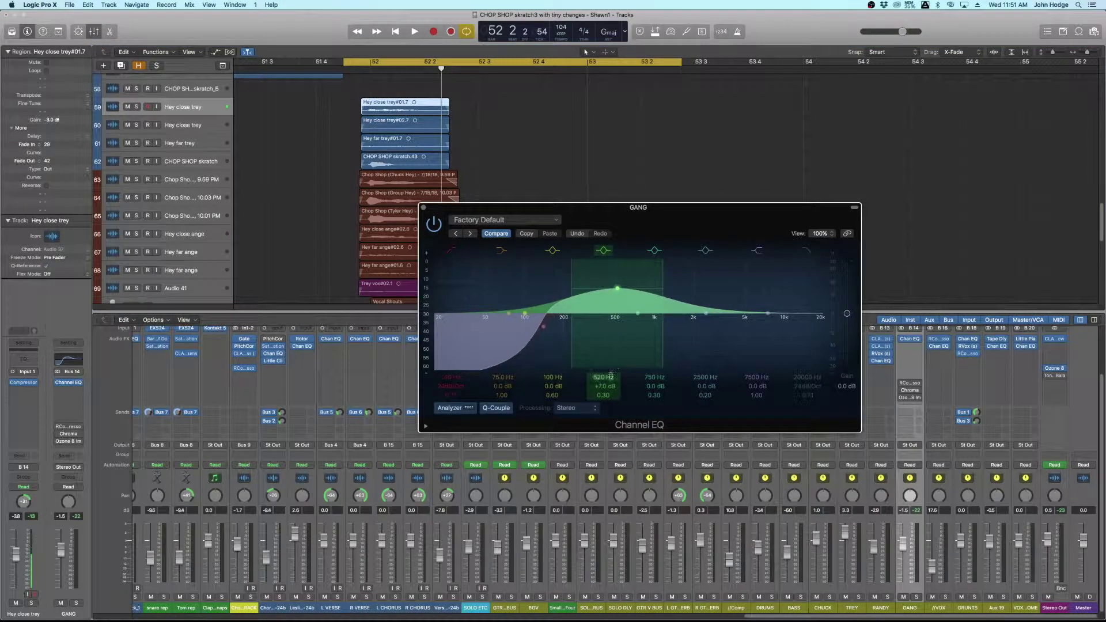
left_click_drag(608, 397, 608, 395)
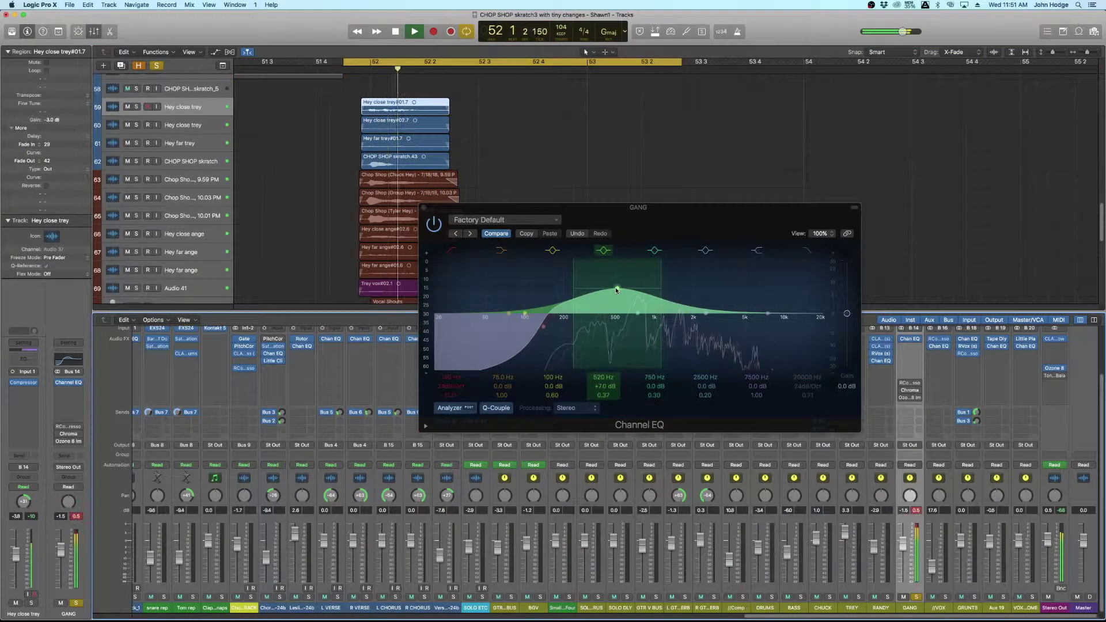
left_click(616, 289)
left_click_drag(617, 289, 628, 281)
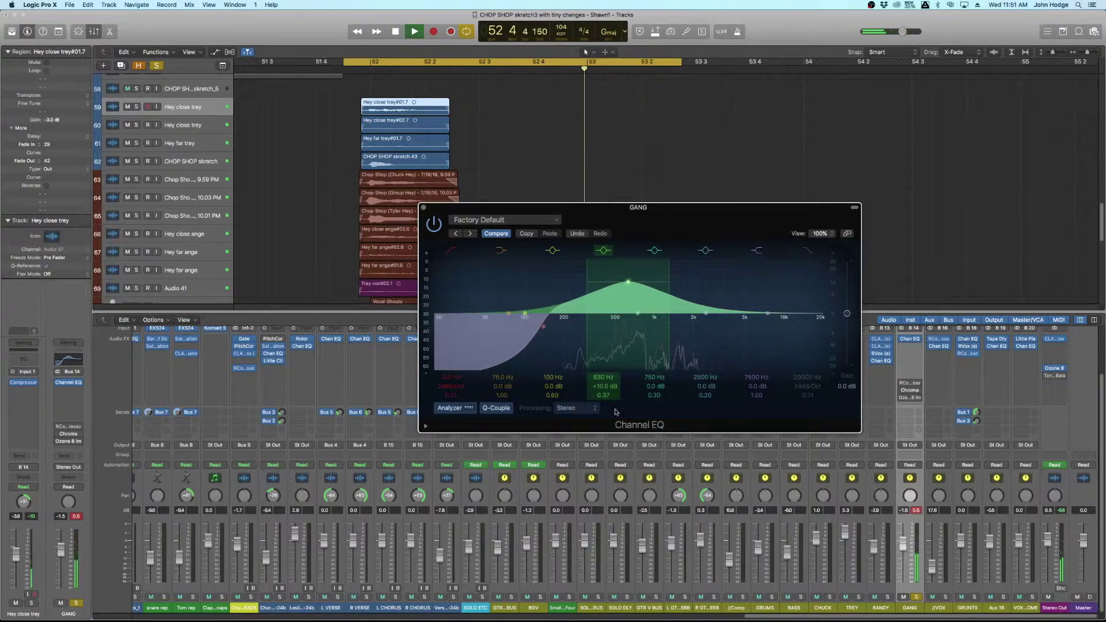
Step: Try the GANG EQ's boosted mid band as a 2 dB cut at 420 Hz with Q 2.60, disable that band, and close the EQ
left_click_drag(597, 391, 612, 383)
key("space")
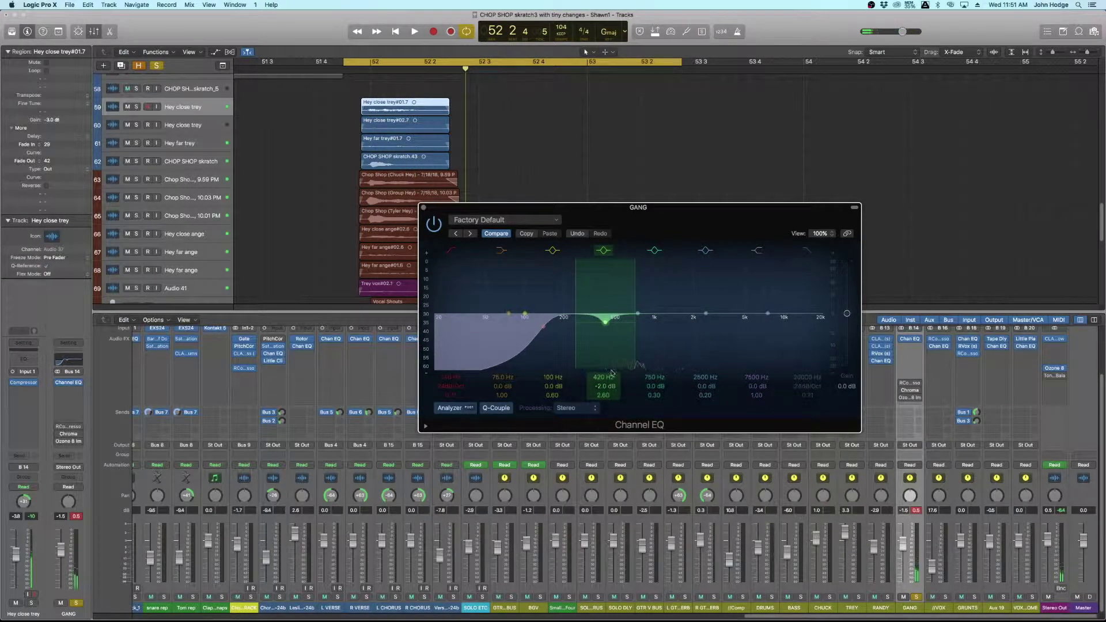
left_click(603, 251)
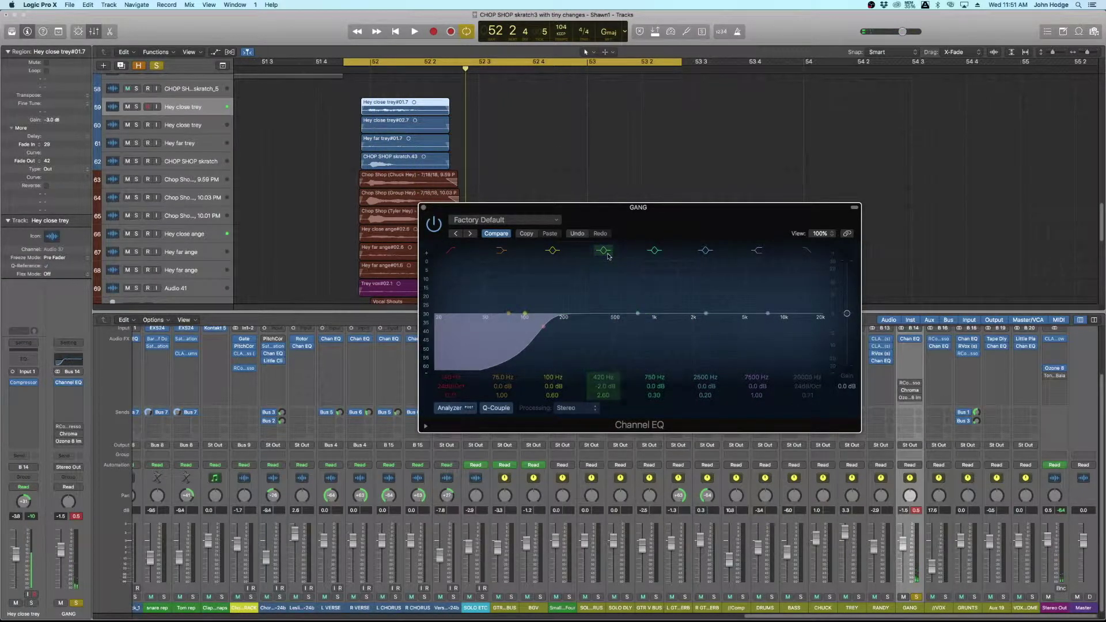
left_click(424, 208)
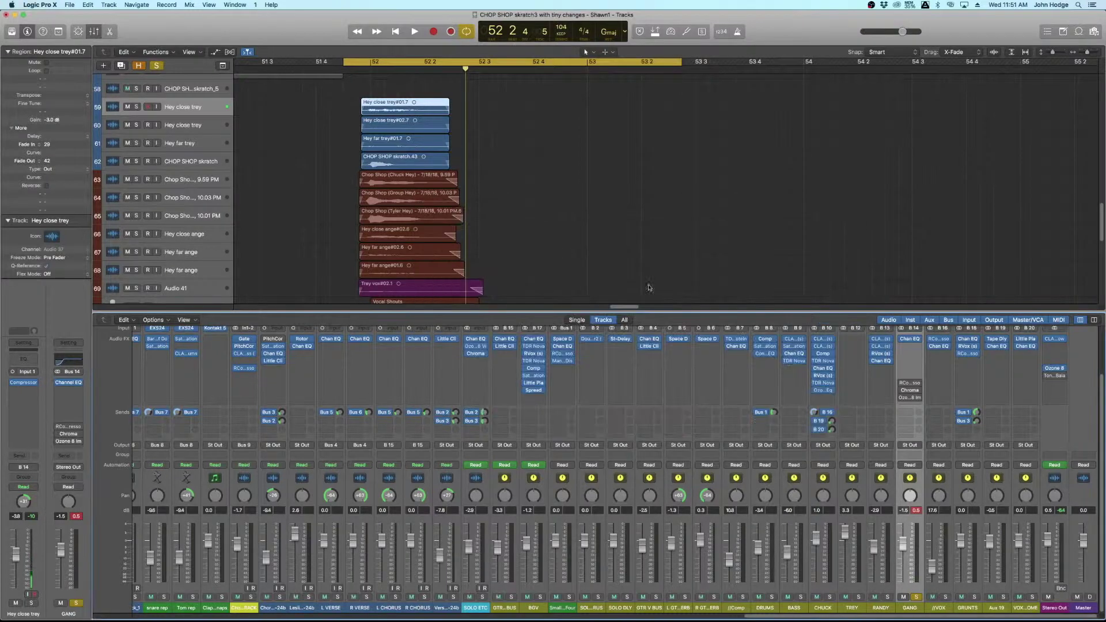
Step: Insert a Compressor below the Channel EQ on the GANG bus and place its window clear of the shout regions
scroll(910, 350, "up", 3)
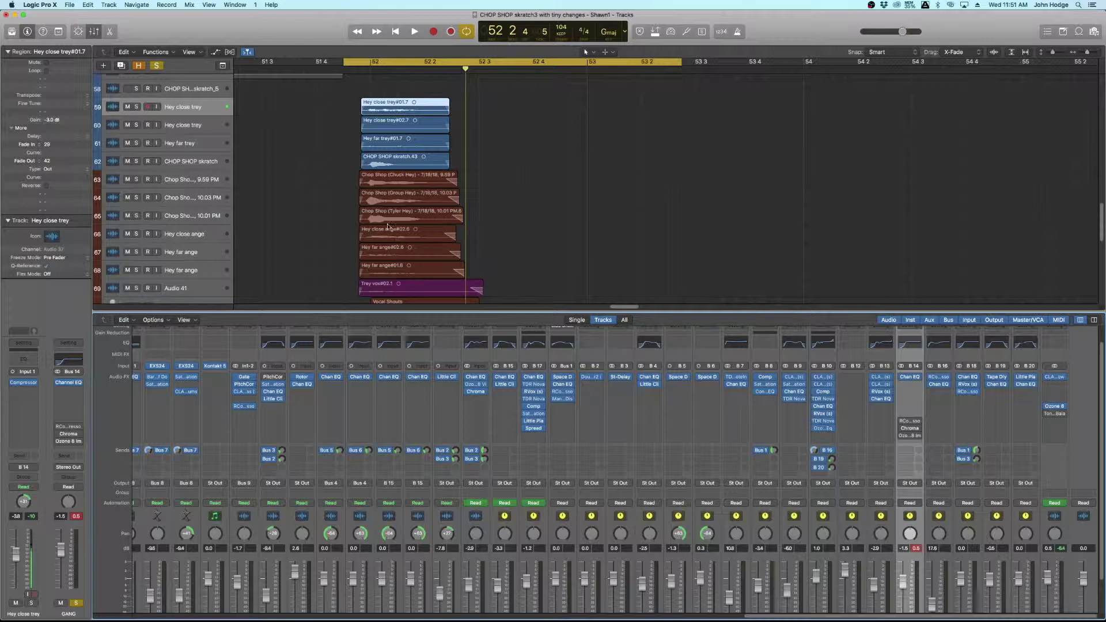
left_click(915, 385)
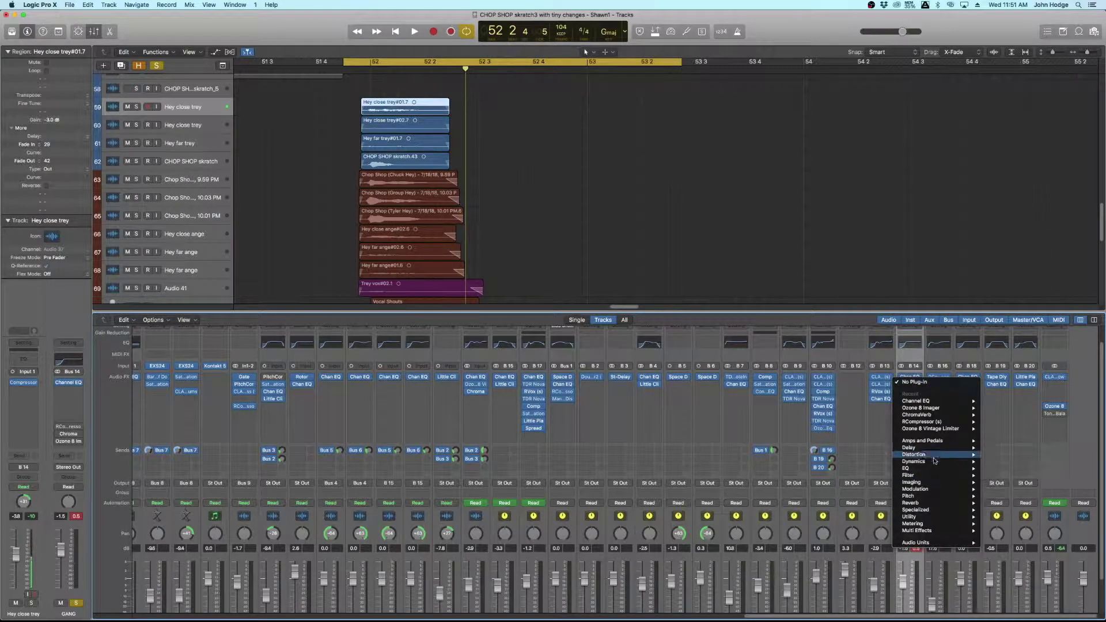
mouse_move(934, 462)
mouse_move(1013, 468)
left_click(1064, 469)
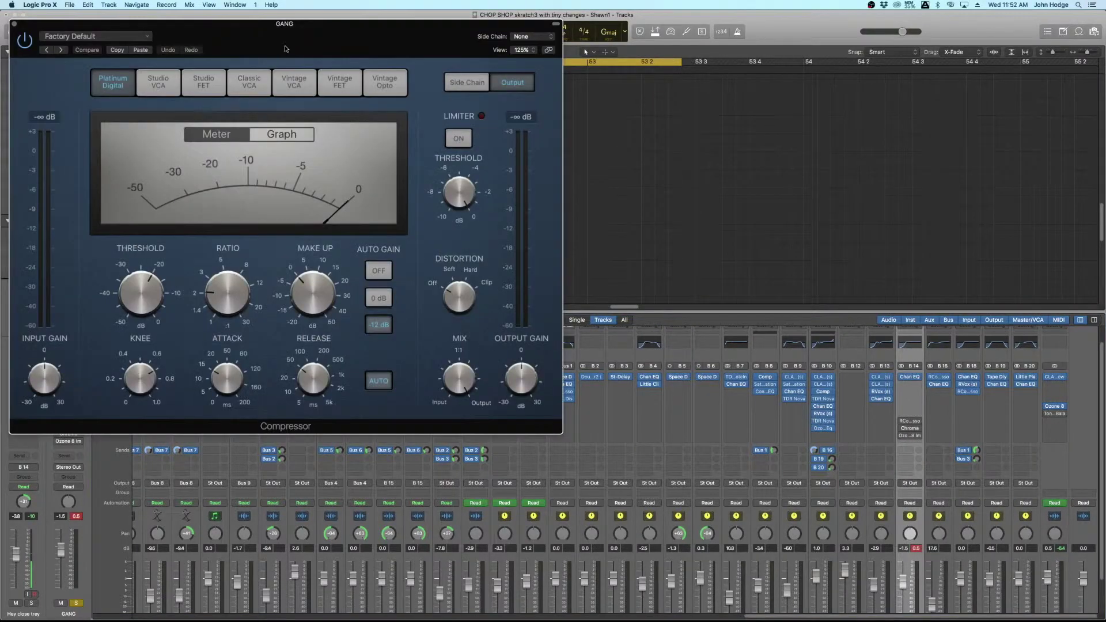
left_click_drag(285, 49, 729, 102)
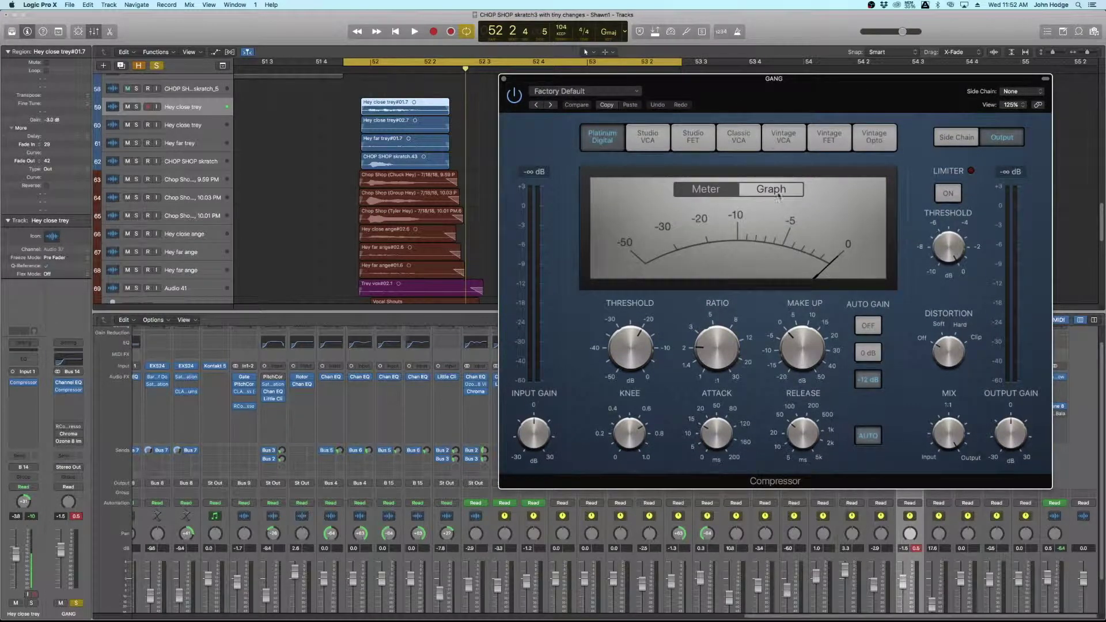
left_click_drag(807, 87, 836, 125)
Step: Raise the GANG compressor's ratio to about 8:1 and play the shout stack through it
left_click_drag(761, 397, 748, 389)
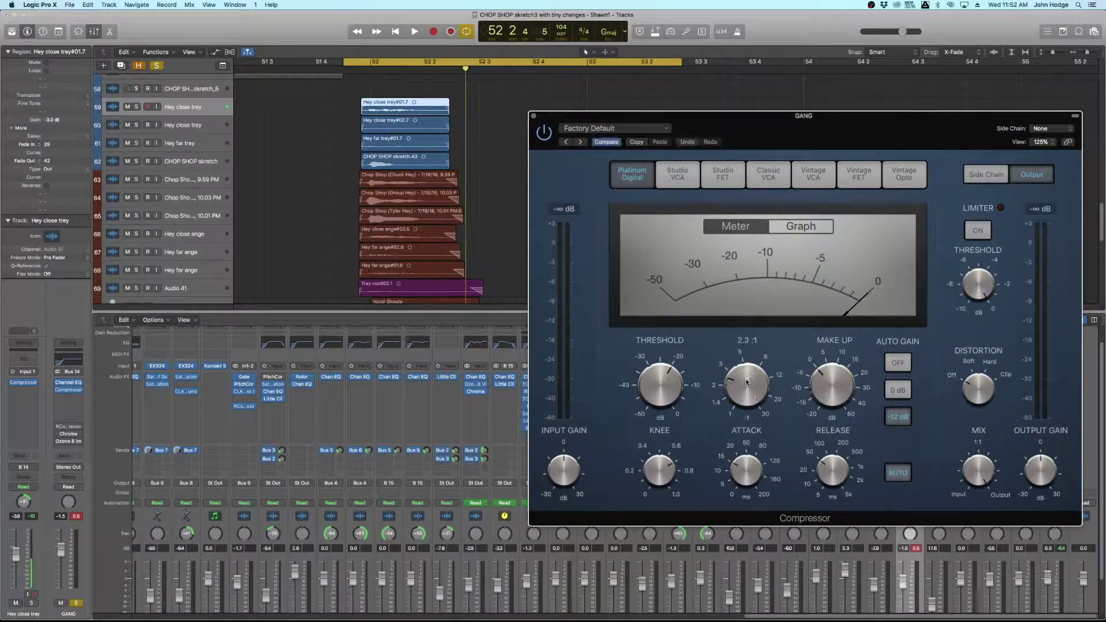
left_click_drag(748, 344, 750, 333)
left_click_drag(792, 142, 781, 119)
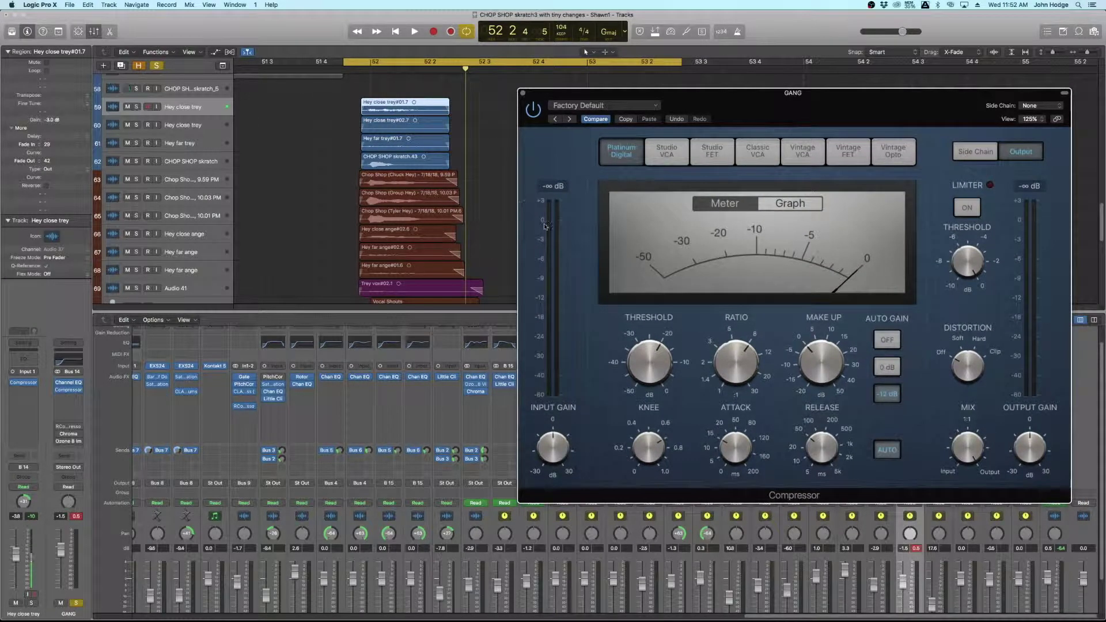
key("space")
key("space")
mouse_move(655, 374)
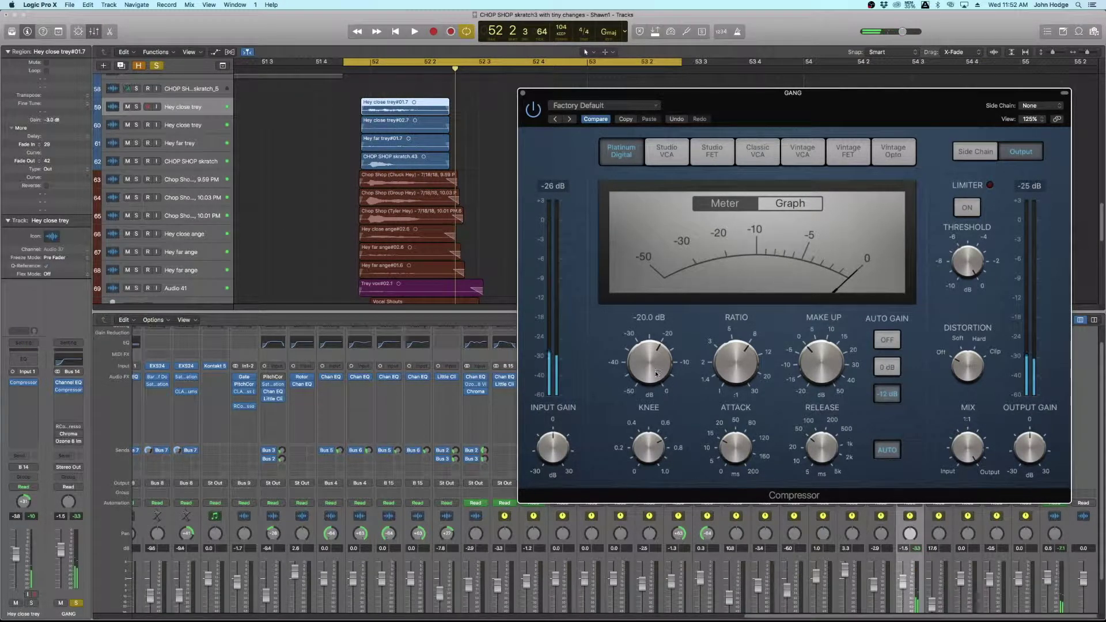
Step: Set the compressor's threshold to -21.5 dB, playing the shout stack to compare it with -25.5 dB
left_click_drag(655, 387, 623, 365)
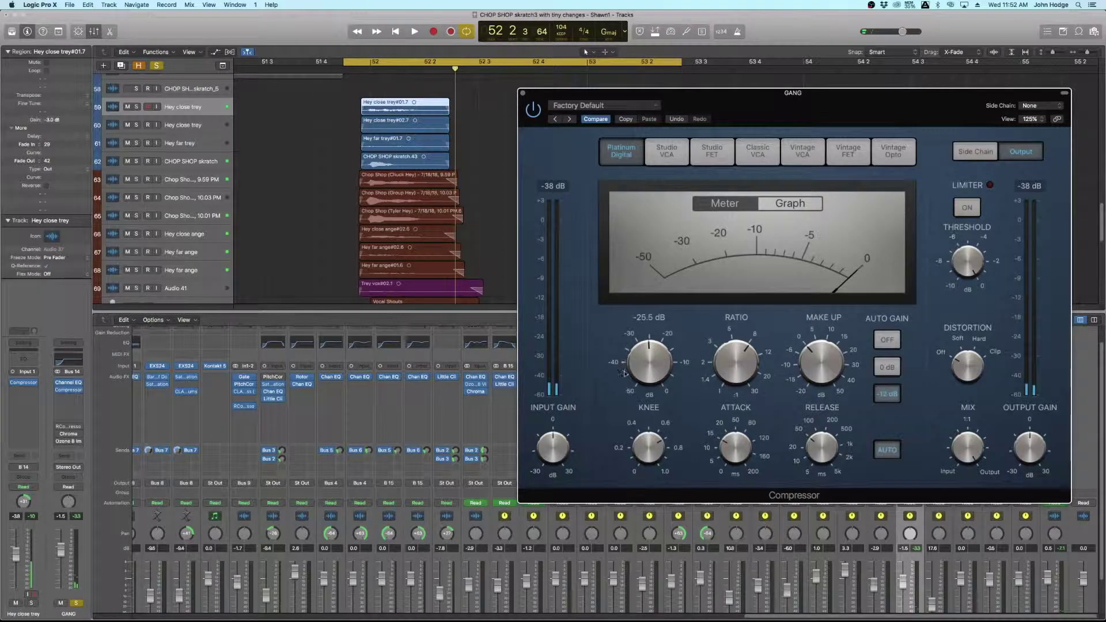
key("space")
mouse_move(731, 454)
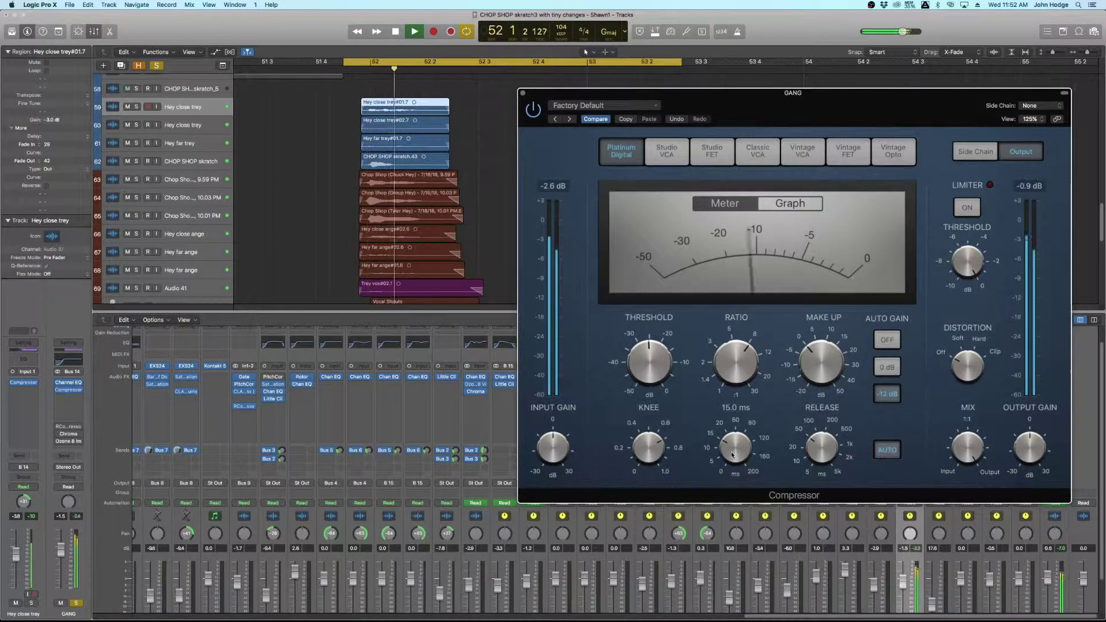
key("space")
mouse_move(638, 359)
left_click_drag(638, 360, 651, 354)
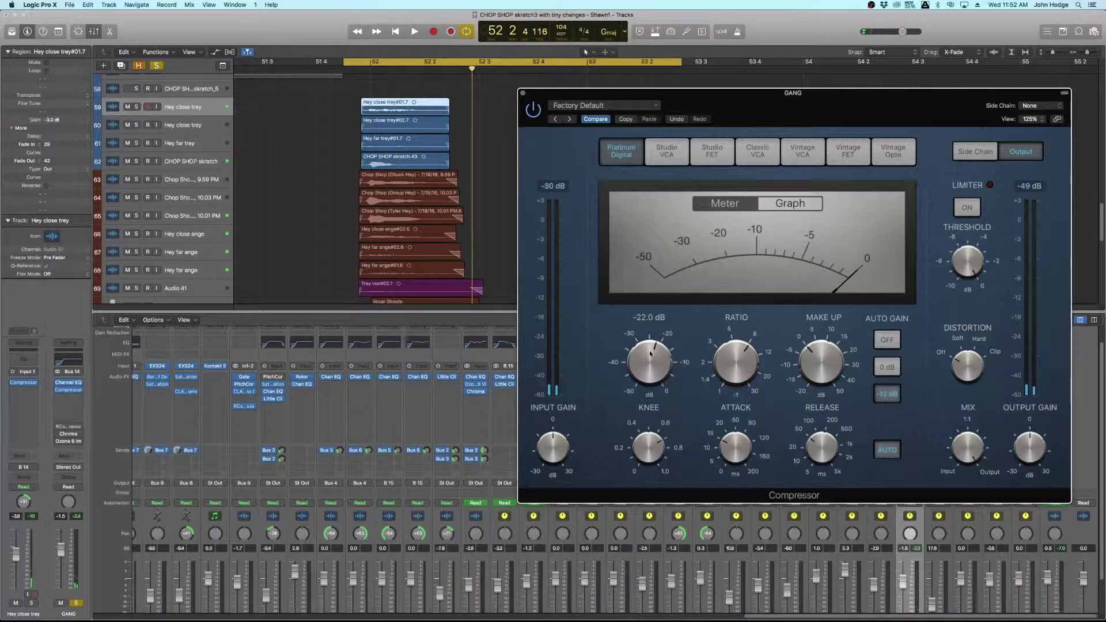
key("space")
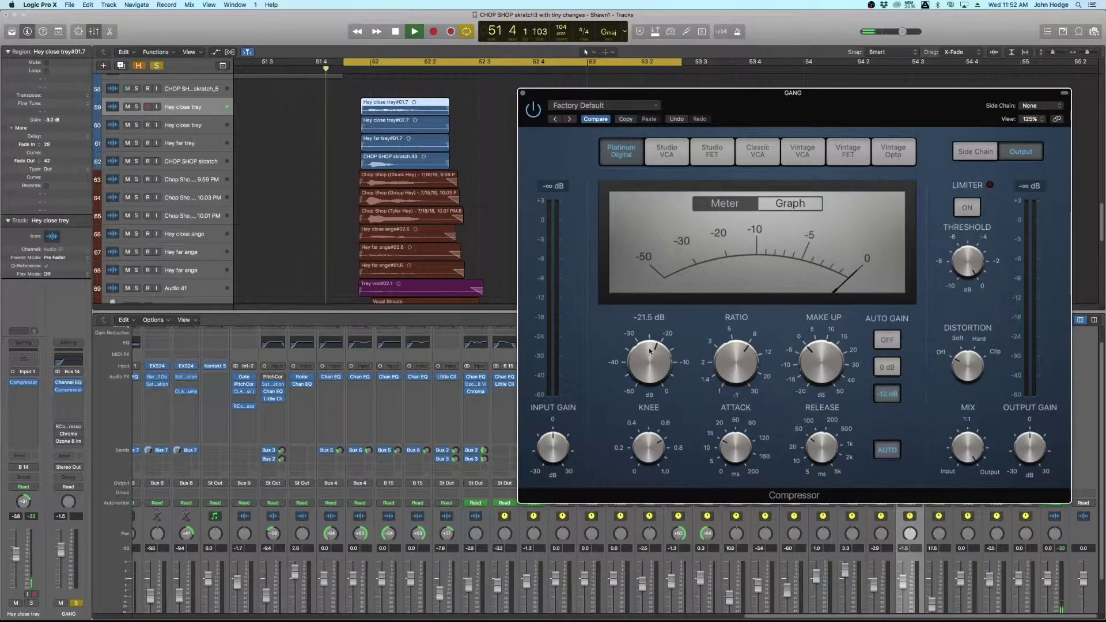
key("space")
Step: Turn off the compressor's auto gain, raise its make-up gain manually, and play the shout stack
left_click(887, 340)
left_click_drag(816, 343, 817, 338)
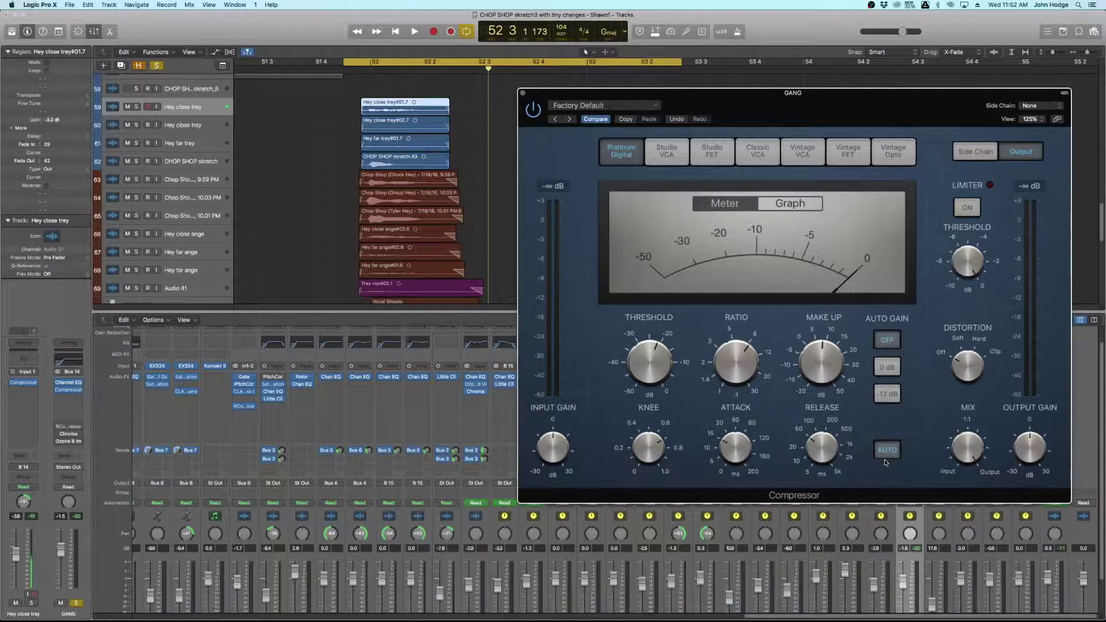
mouse_move(668, 445)
key("space")
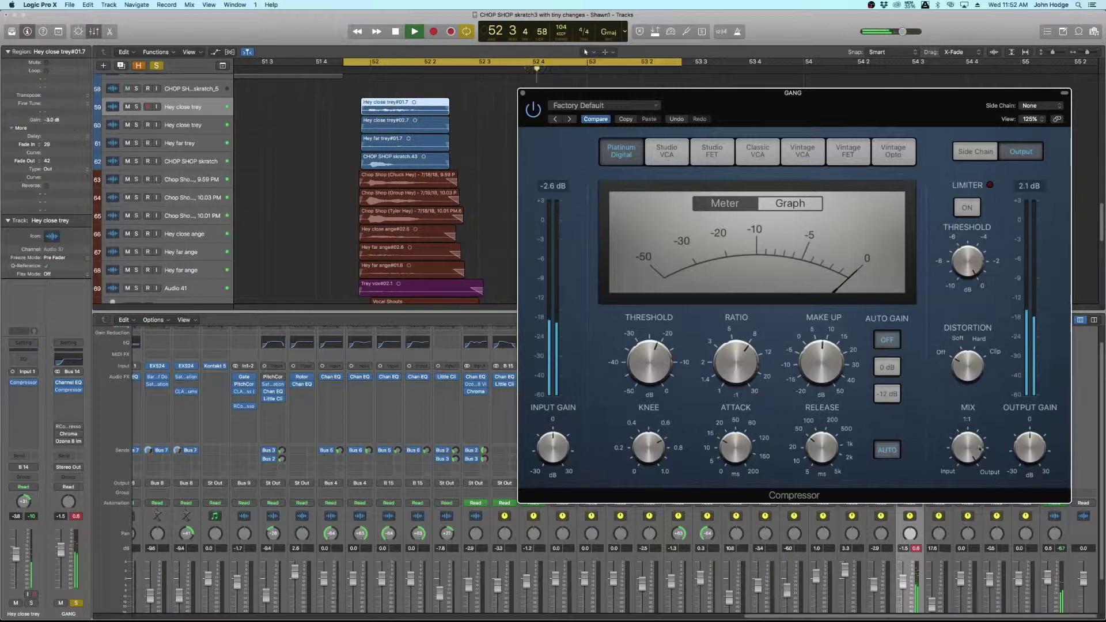
key("space")
Step: Lower the compressor's output gain to -3.0 dB and further to -4.5 dB while playing the shout stack
mouse_move(1027, 450)
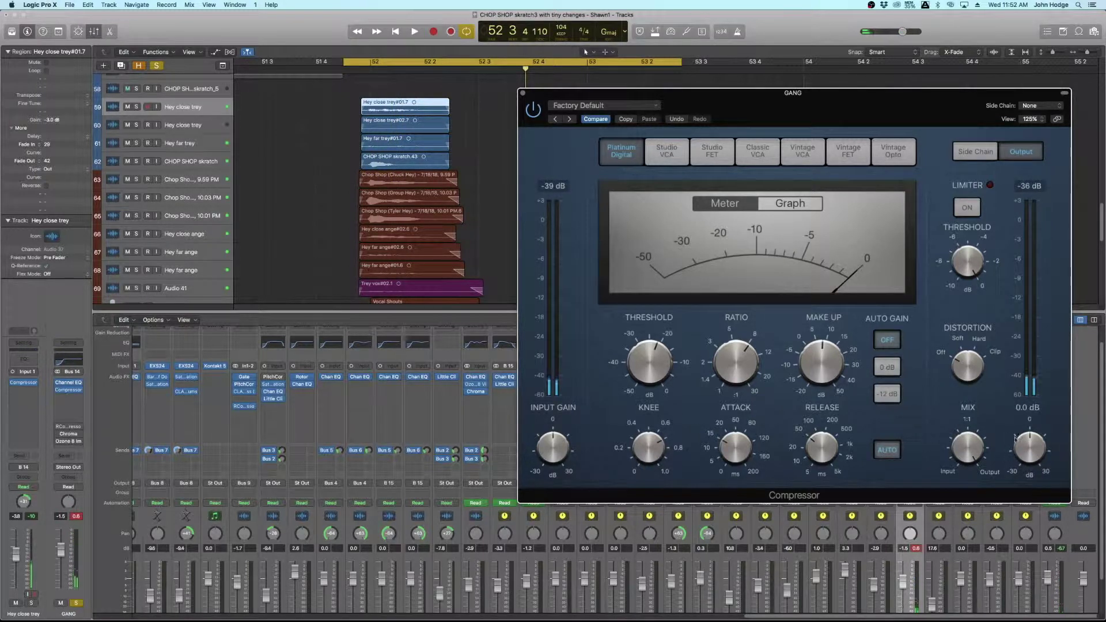
left_click_drag(1026, 448, 1026, 451)
key("space")
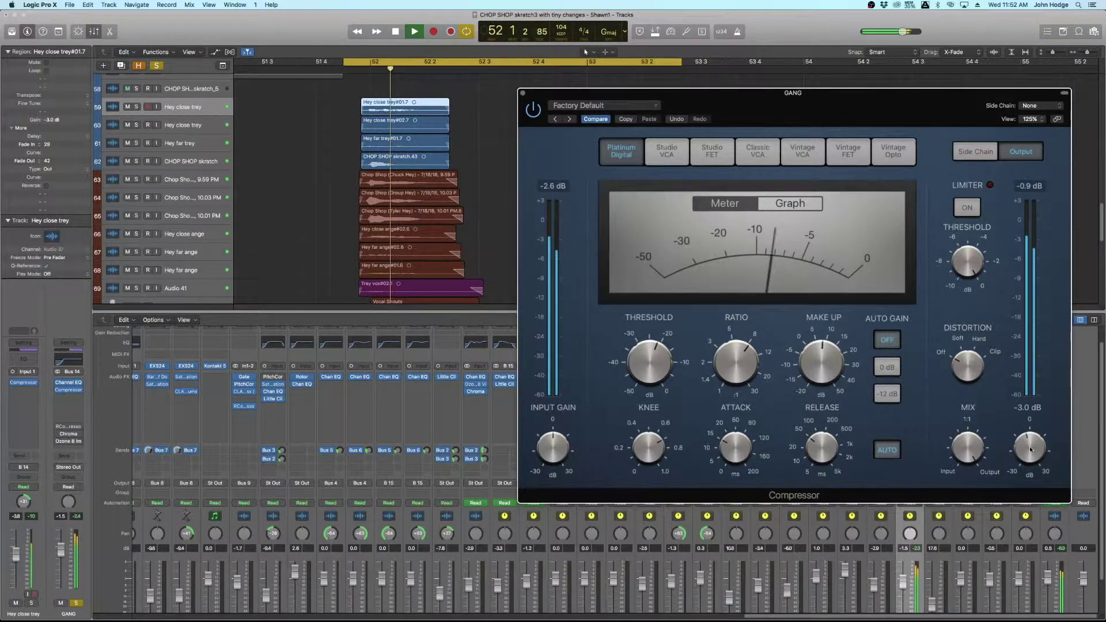
left_click_drag(1030, 449, 1019, 451)
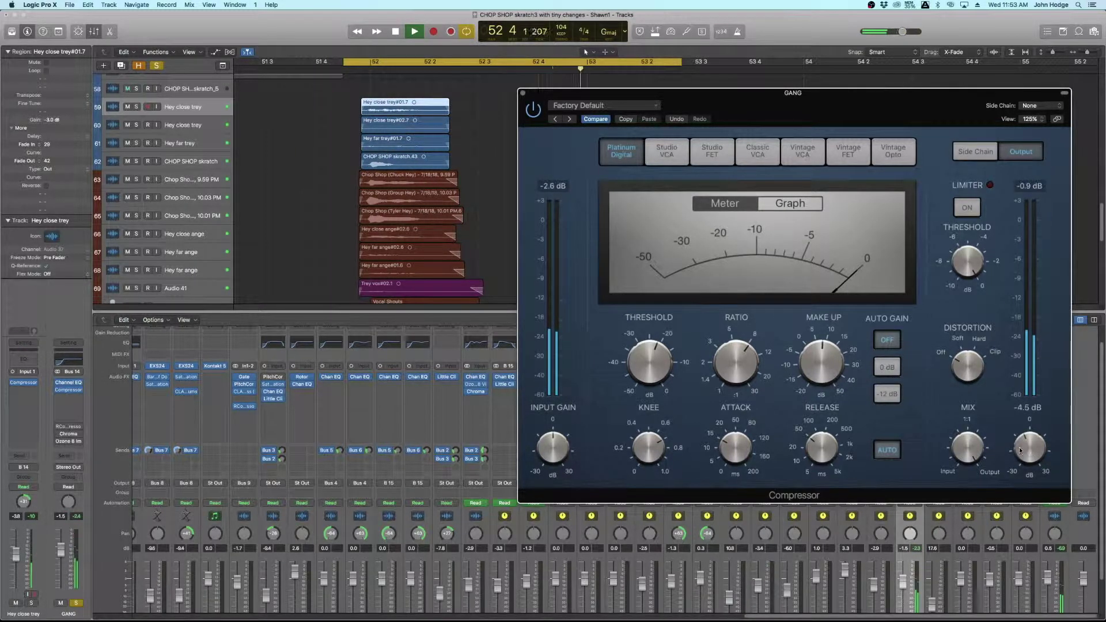
key("space")
key("space")
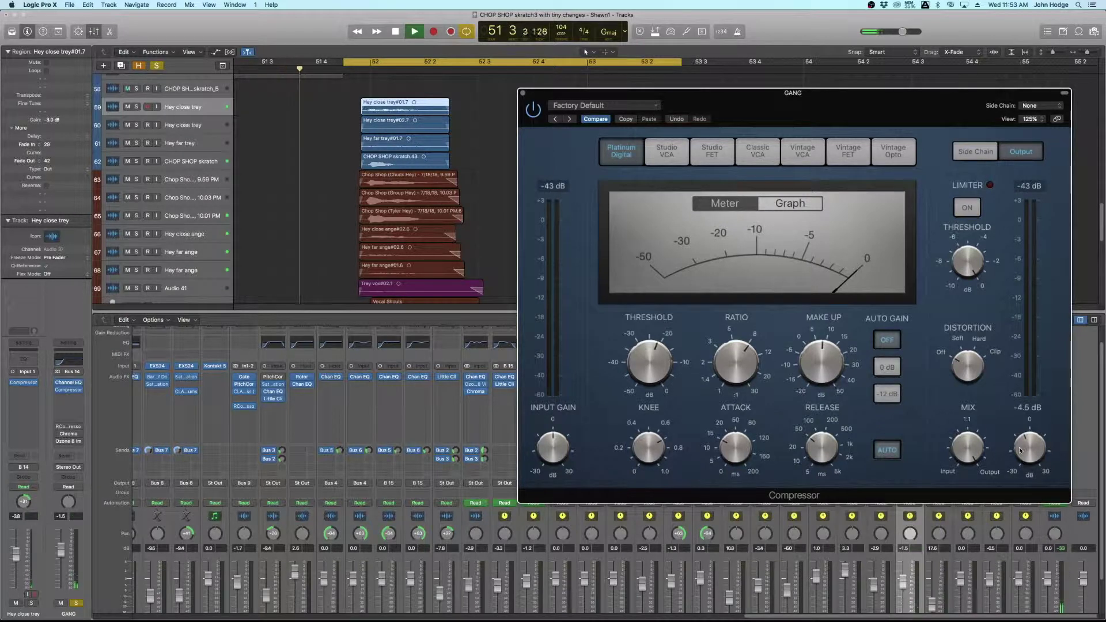
key("space")
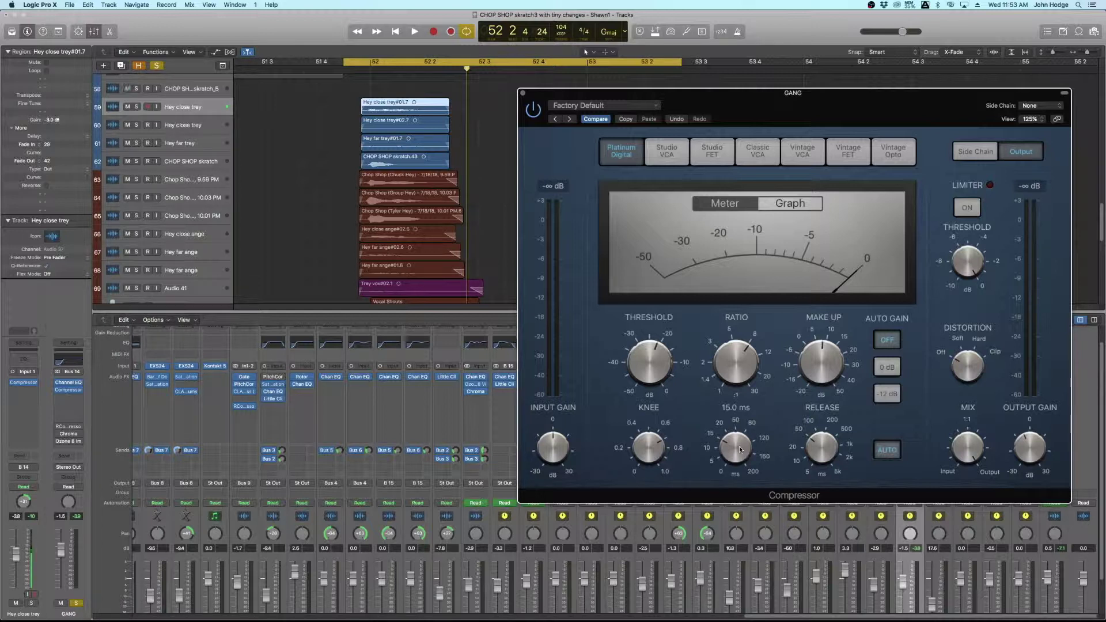
Step: Try the compressor's attack at 0, 200 and 101 ms, playing the shout stack to hear the extremes
left_click_drag(734, 452, 739, 474)
key("space")
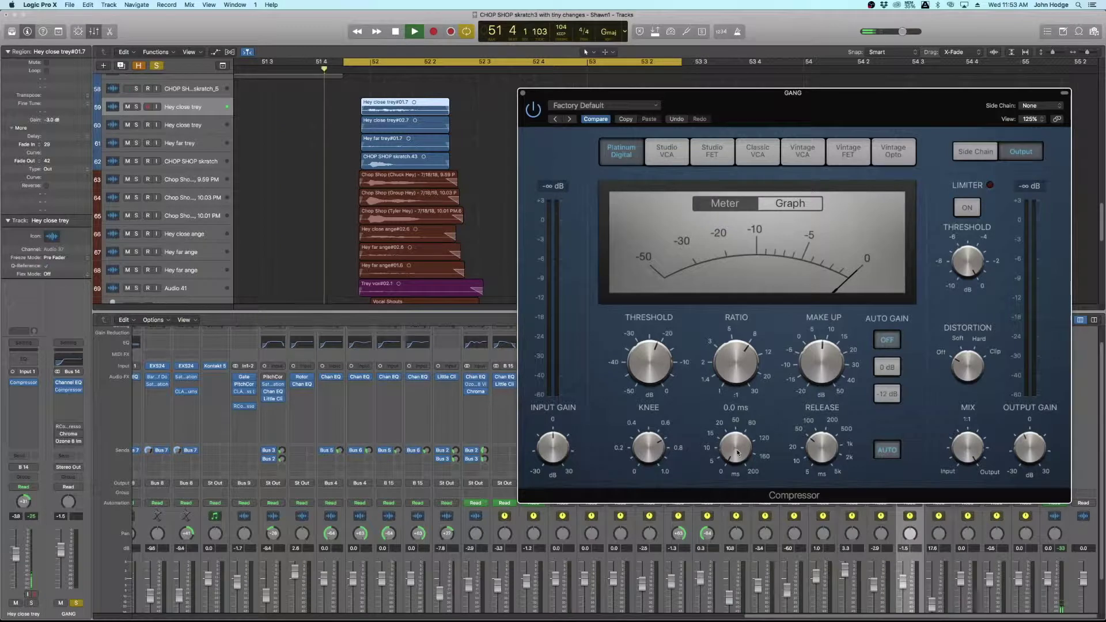
key("space")
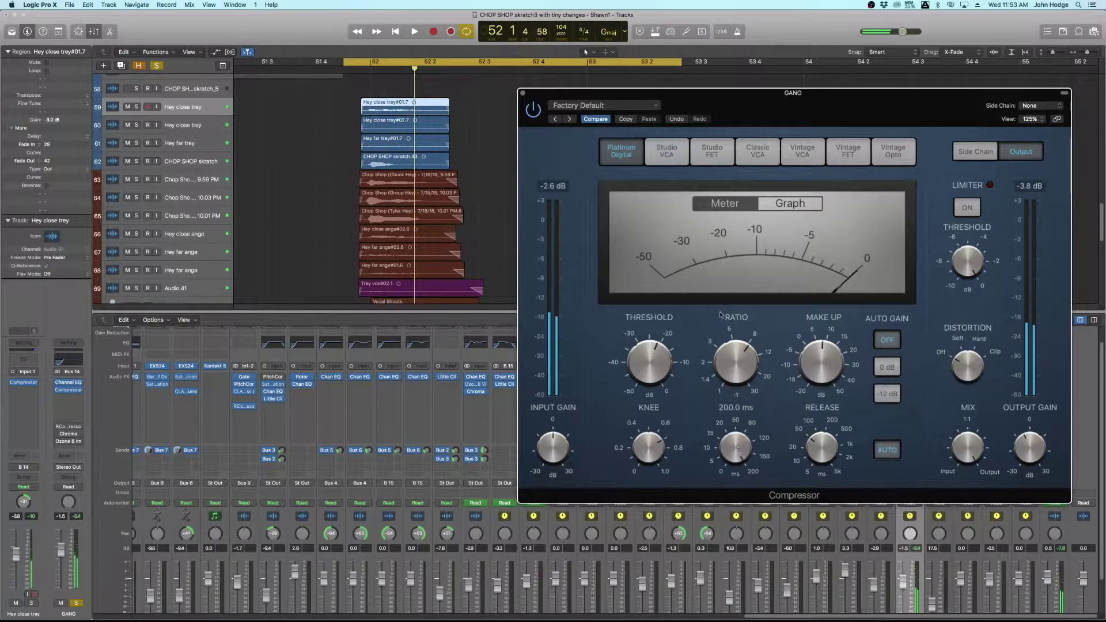
left_click_drag(729, 387, 728, 379)
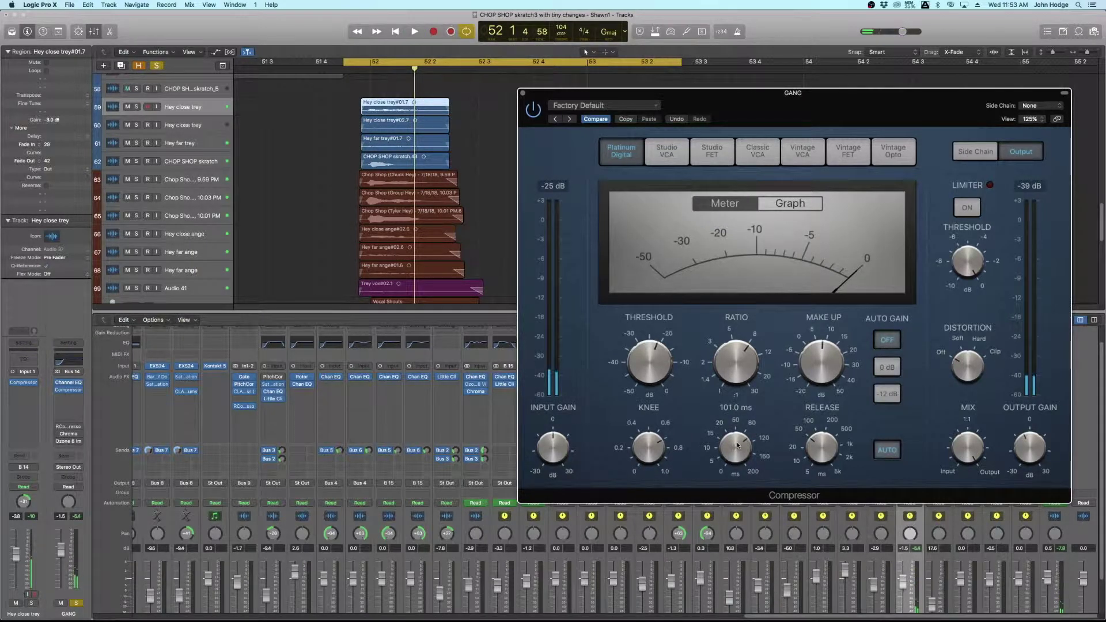
key("space")
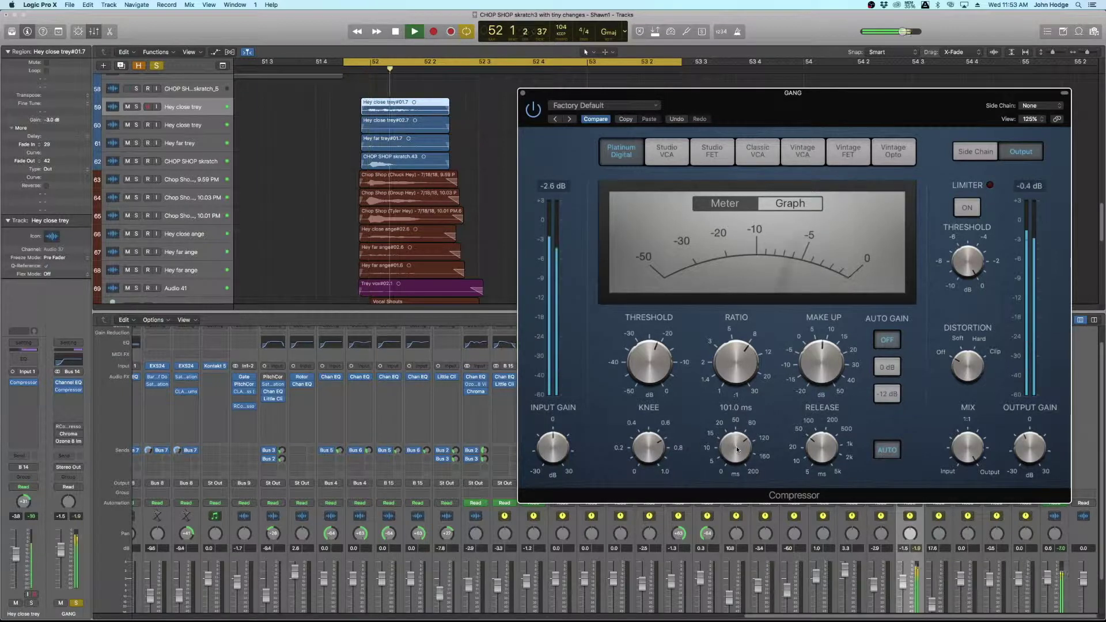
key("space")
Step: Set the compressor's attack to 12 ms, comparing it with 17.5 and 32 ms while the shout stack plays
left_click_drag(736, 446, 746, 484)
key("space")
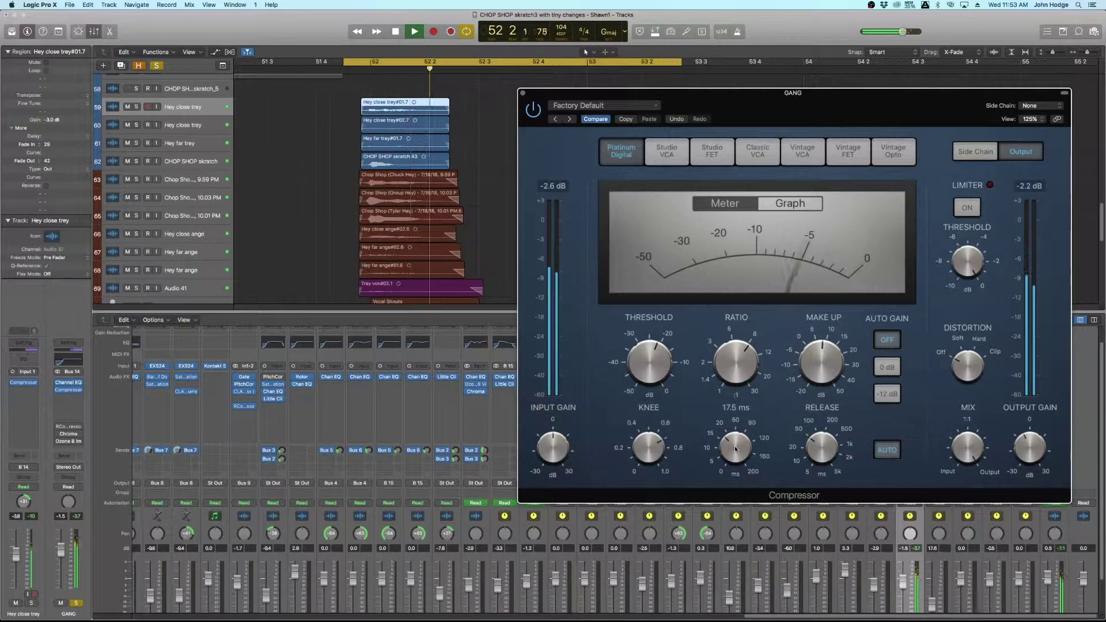
mouse_move(735, 449)
left_mouse_down()
mouse_move(734, 458)
mouse_move(735, 446)
left_mouse_up()
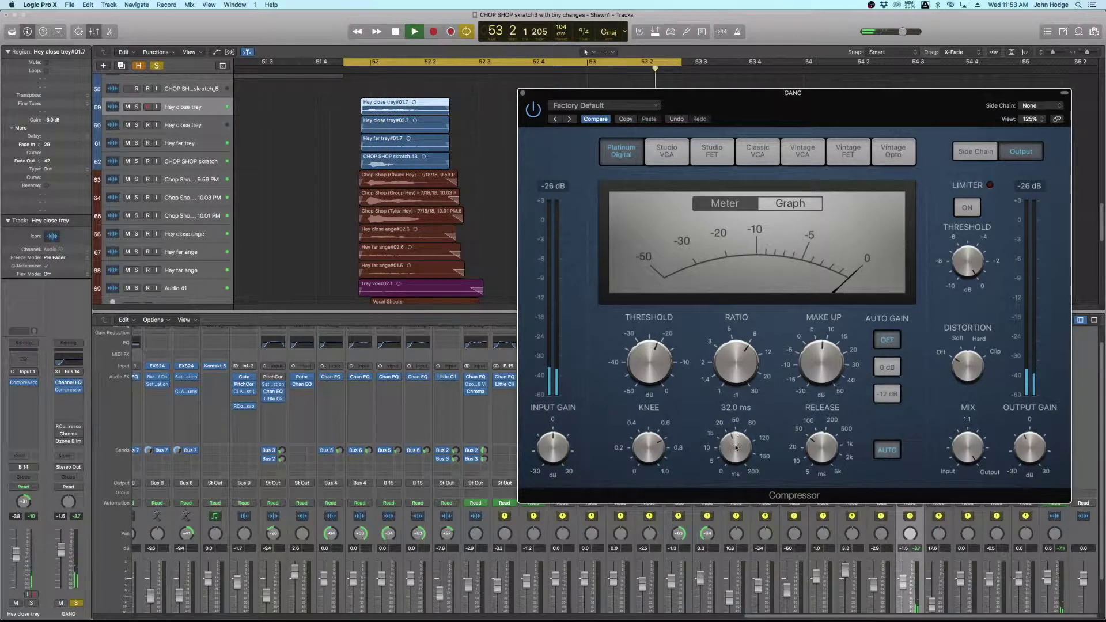
mouse_move(734, 448)
left_mouse_down()
mouse_move(736, 458)
mouse_move(736, 449)
left_mouse_up()
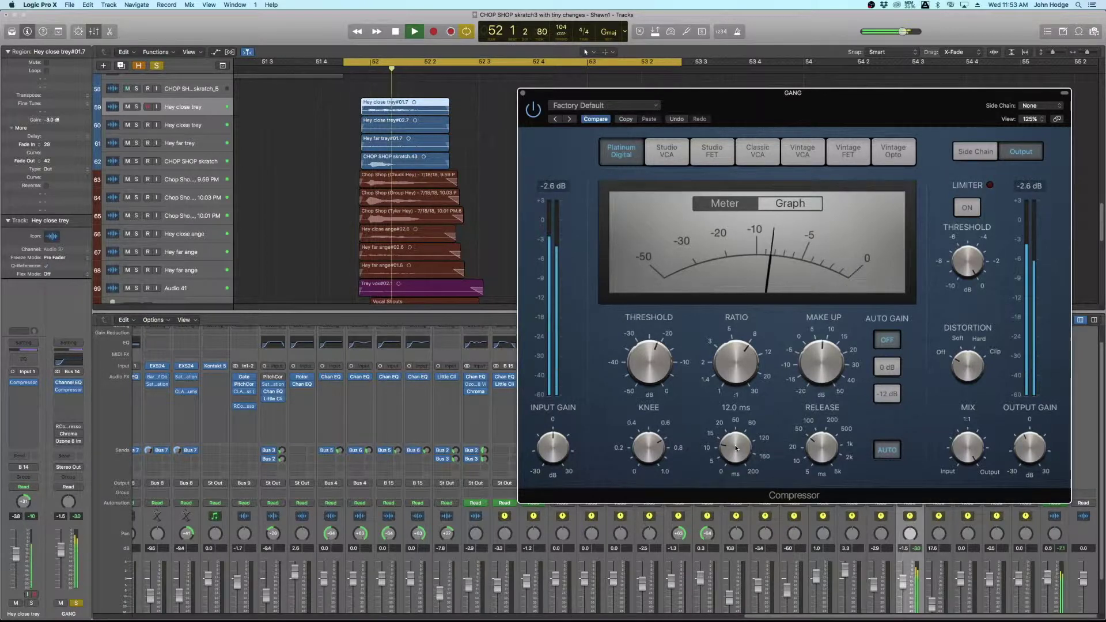
key("space")
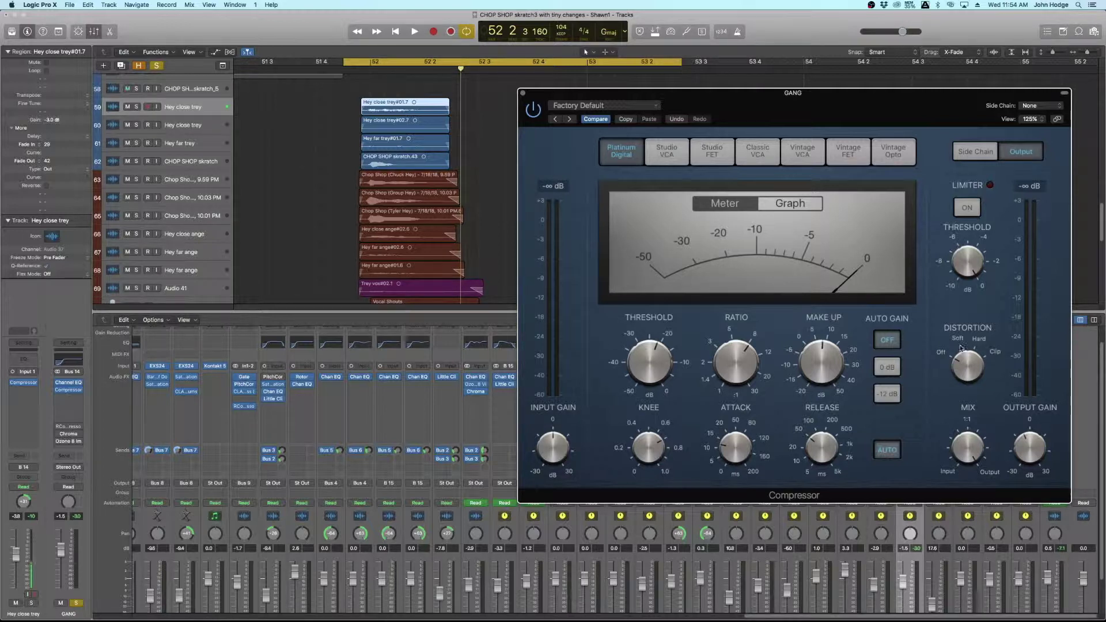
Step: Set the compressor's distortion to Soft and its output gain to -3.5 dB while auditioning the shout stack
key("space")
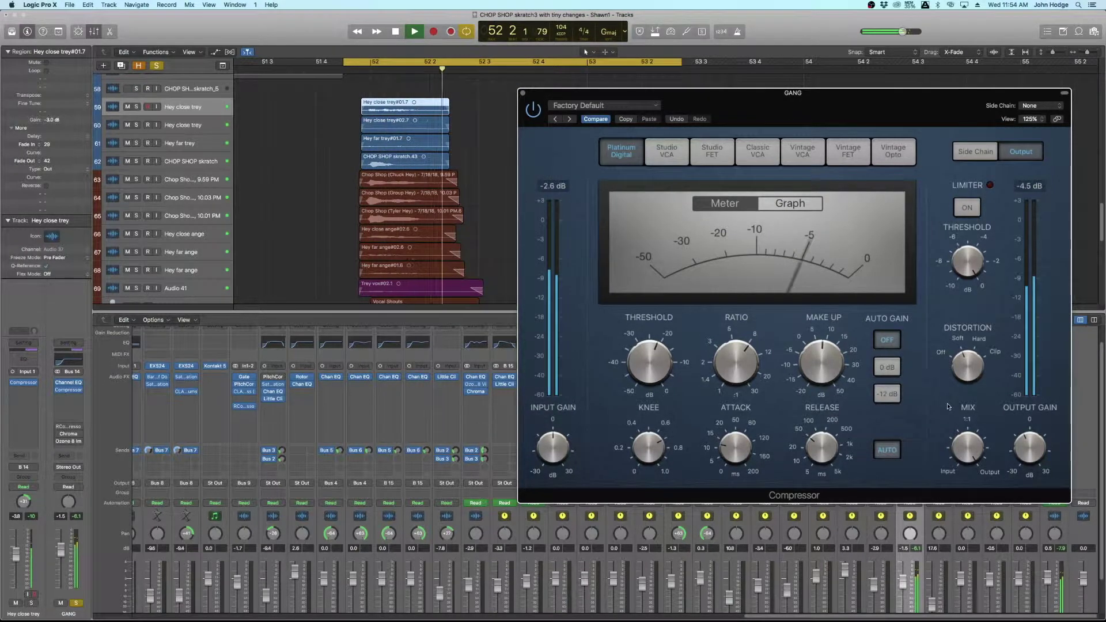
key("space")
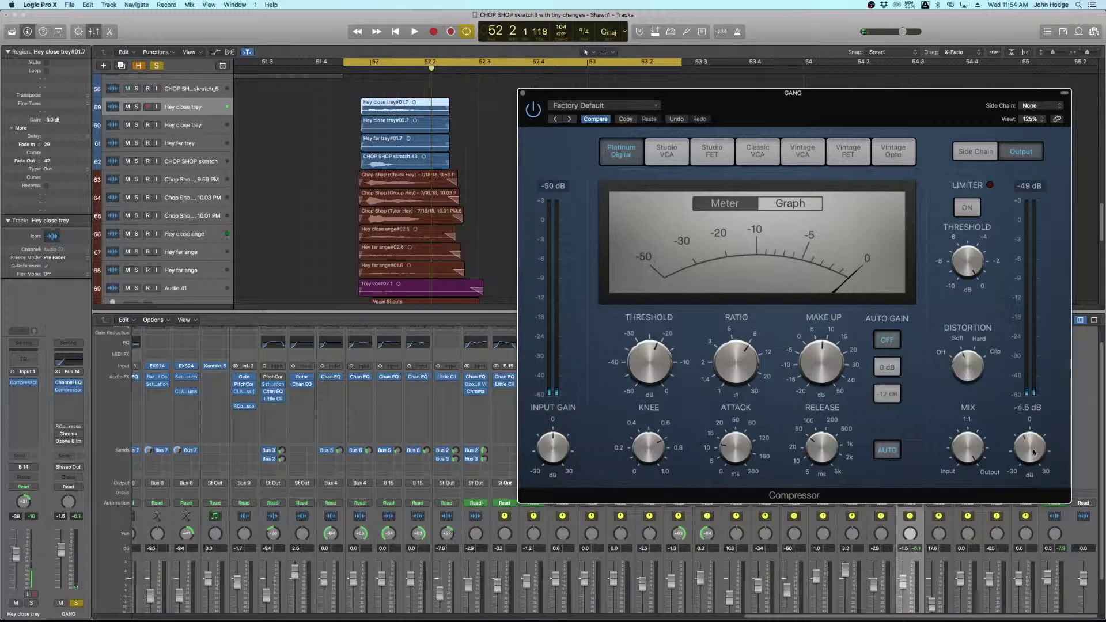
key("space")
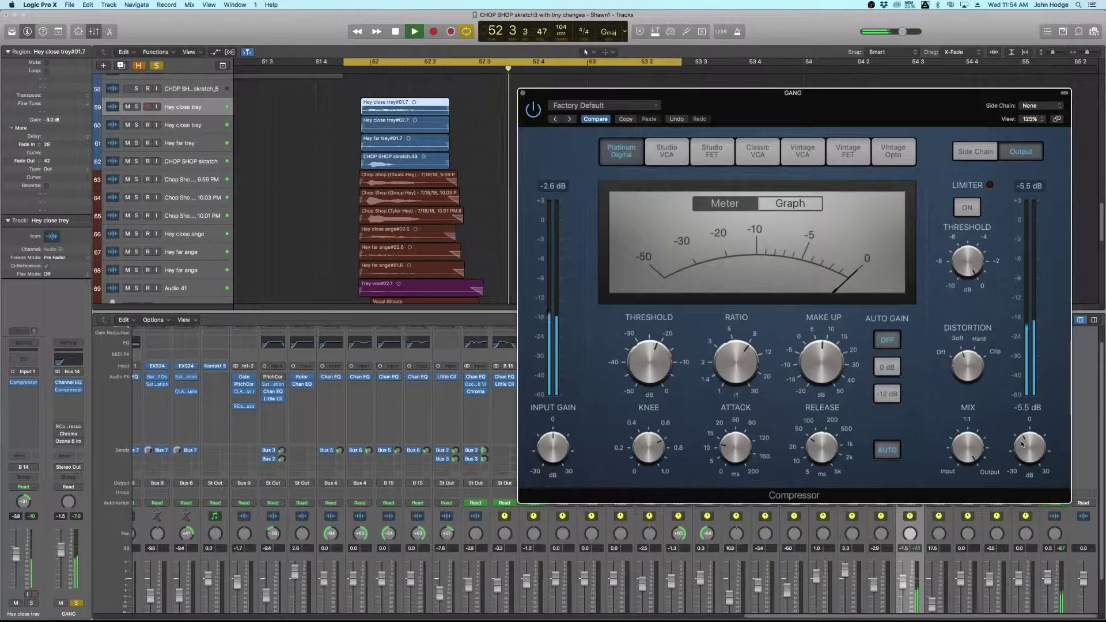
key("space")
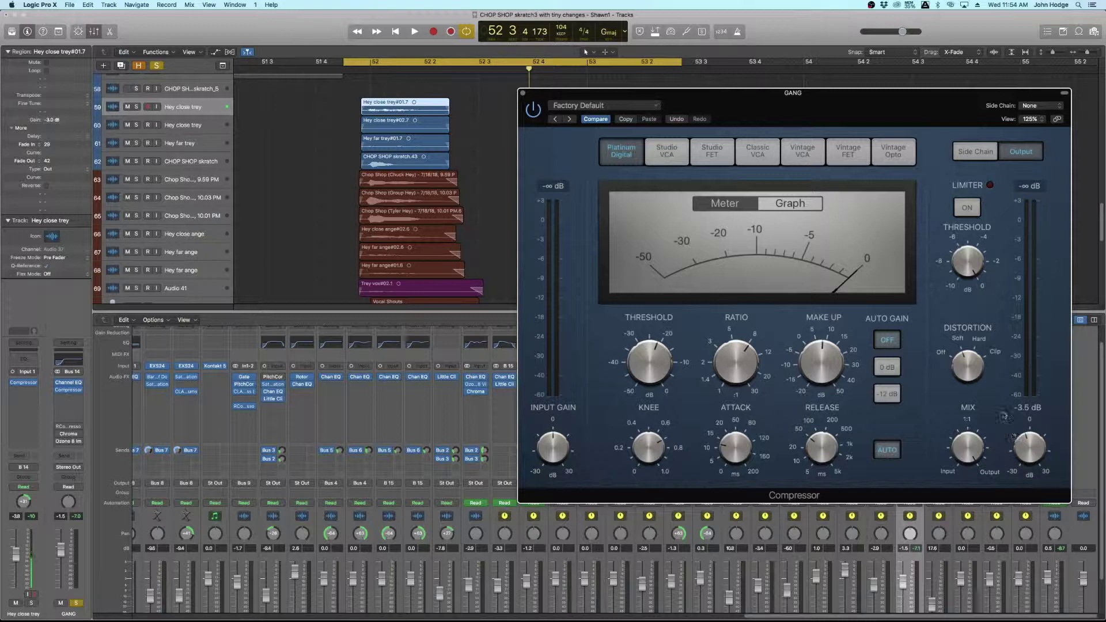
key("space")
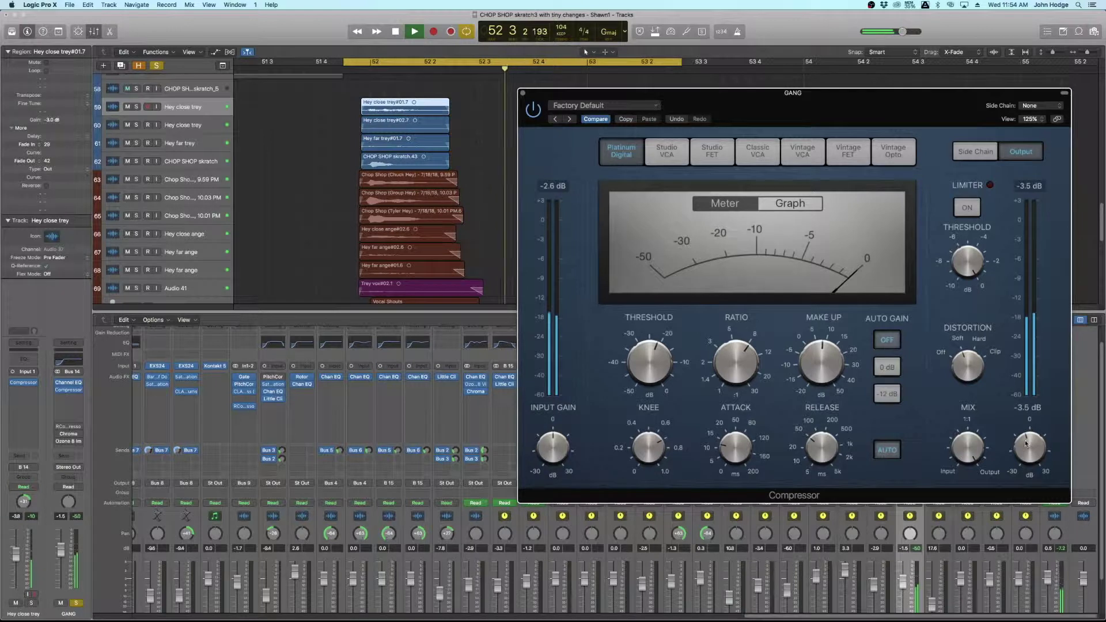
key("space")
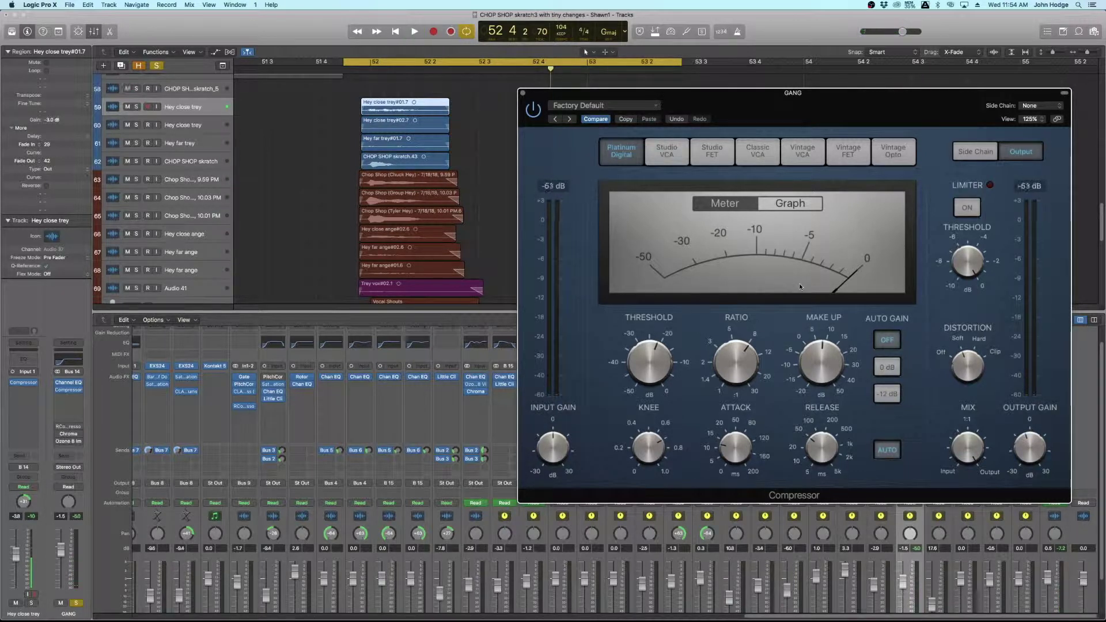
Step: Close the Compressor window and audition the shout stack with the GANG bus's Channel EQ bypassed and re-enabled
left_click(523, 94)
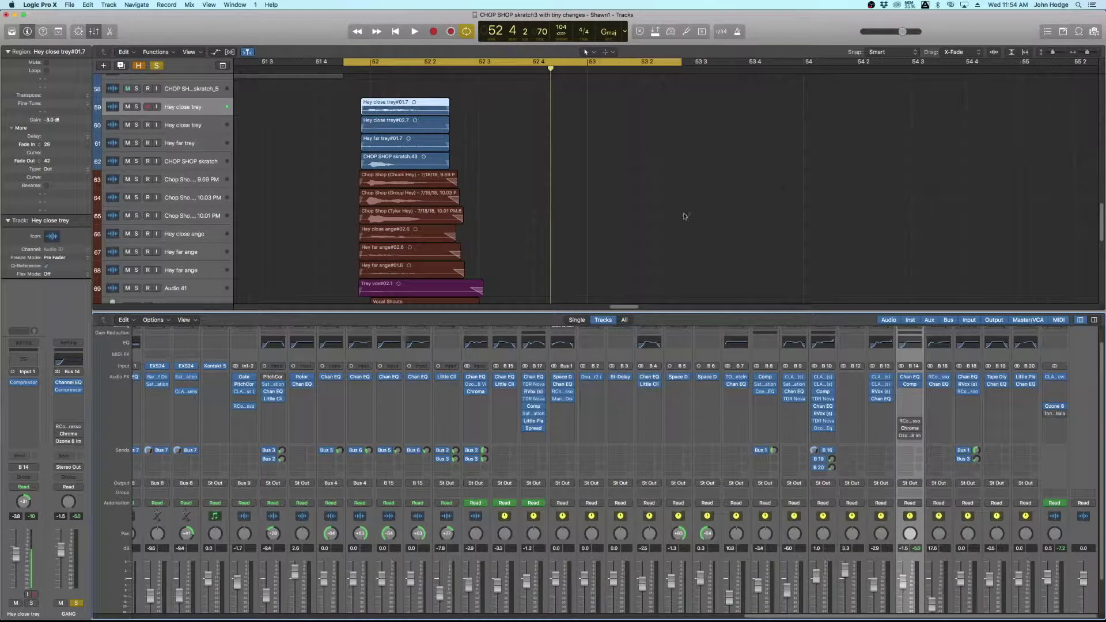
left_click(902, 377)
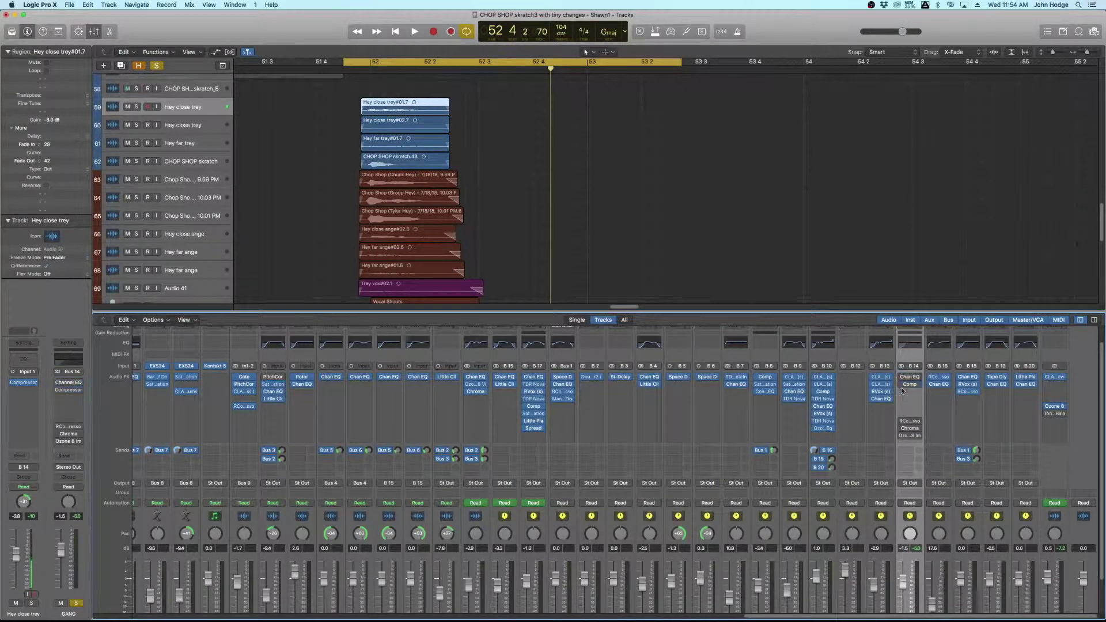
key("space")
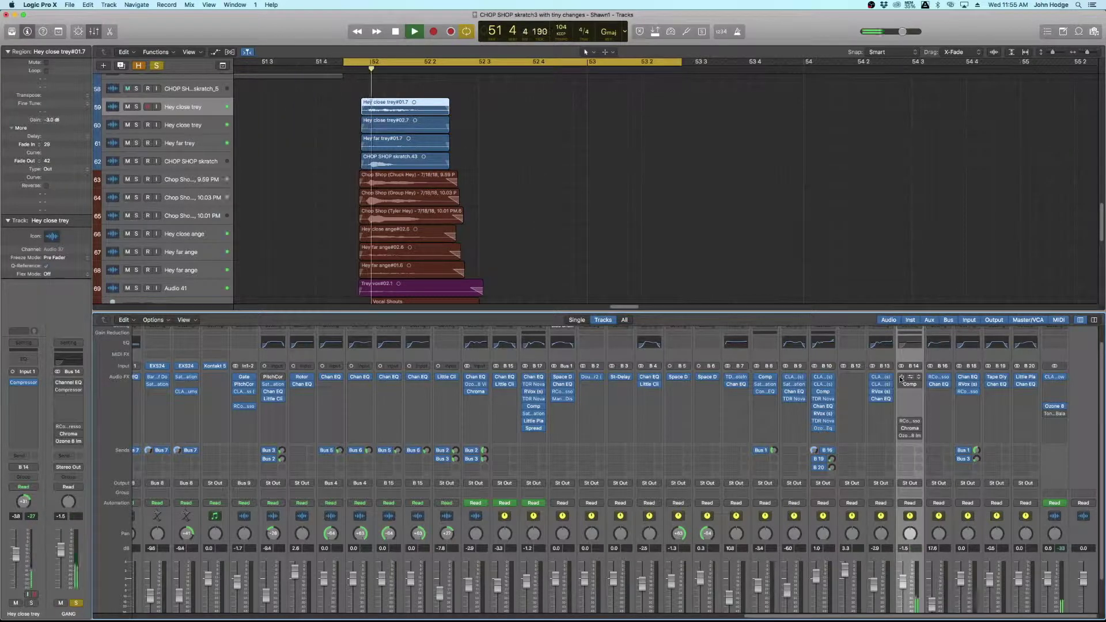
left_click(901, 377)
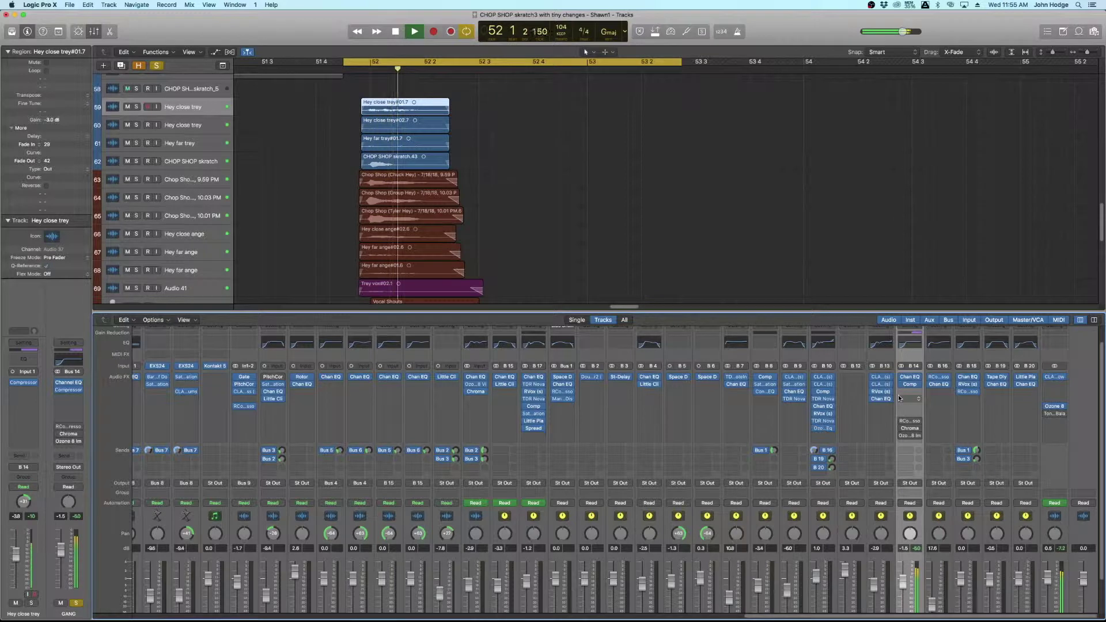
key("space")
Step: Insert a stereo ChromaVerb reverb after the Compressor on the GANG bus
left_click(917, 398)
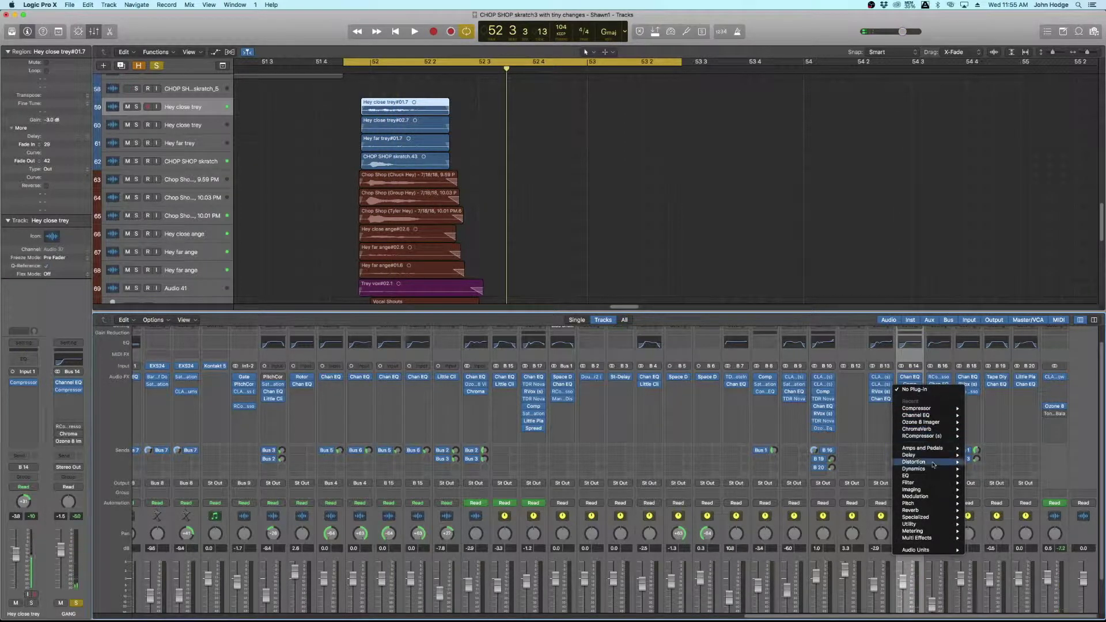
mouse_move(933, 510)
mouse_move(980, 511)
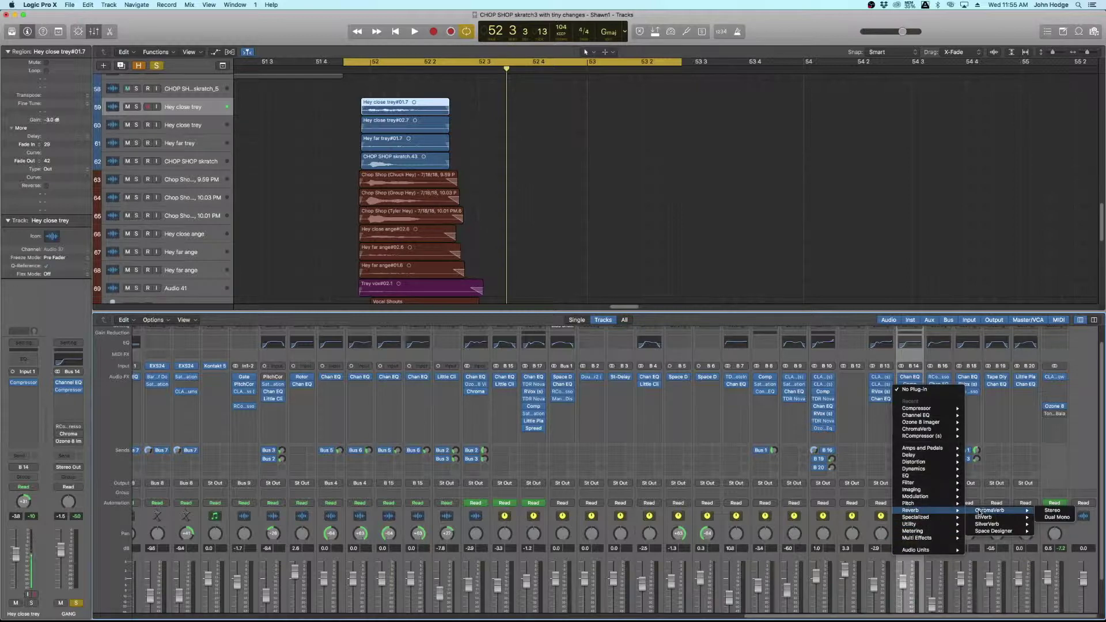
left_click(1052, 510)
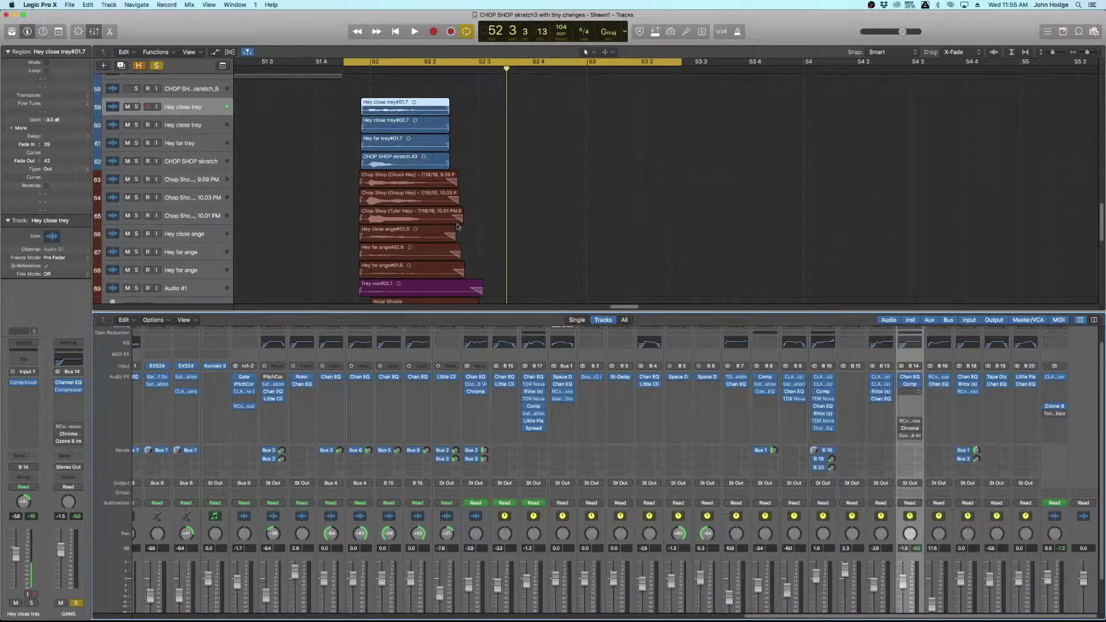
left_click_drag(174, 55, 717, 190)
Step: Load ChromaVerb's Long Vocals hall preset and play the shout stack through it
left_click(689, 175)
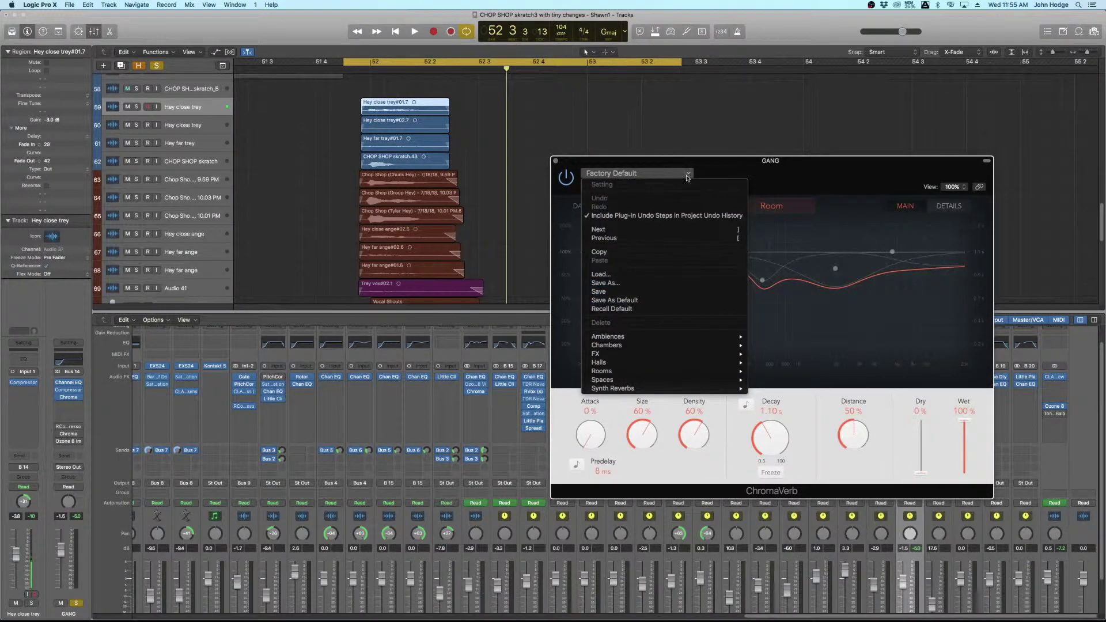
mouse_move(677, 371)
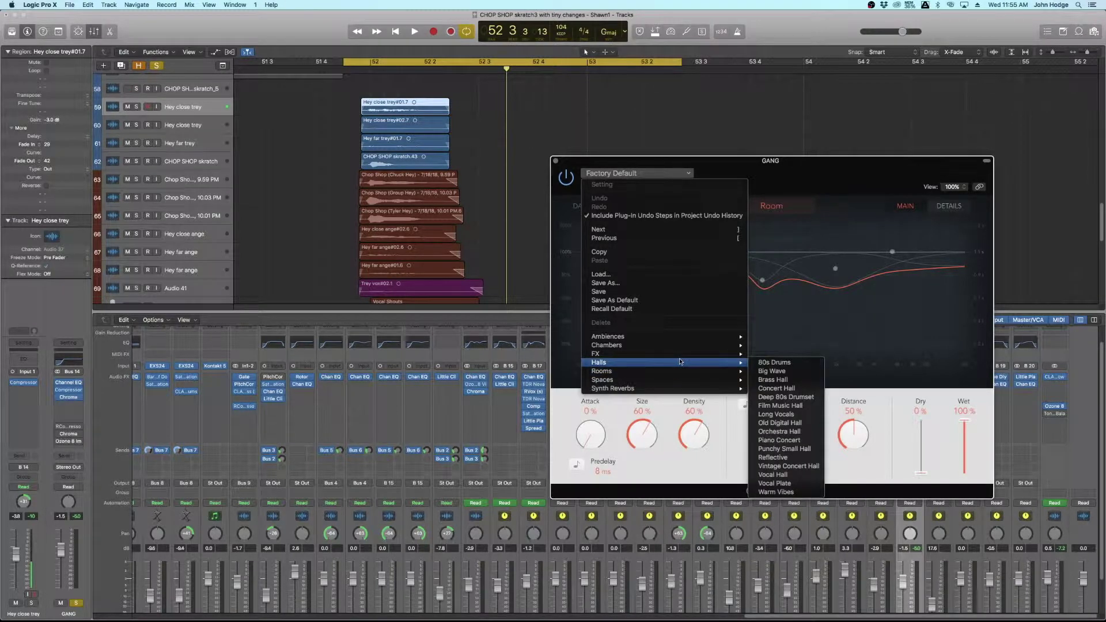
left_click(772, 474)
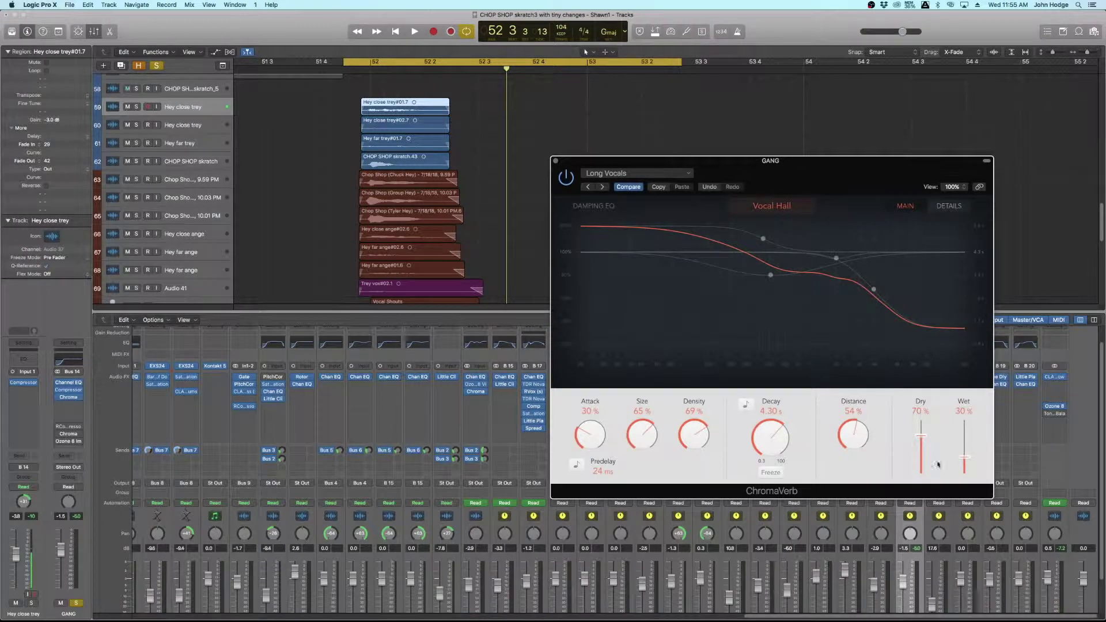
left_click_drag(825, 177, 493, 122)
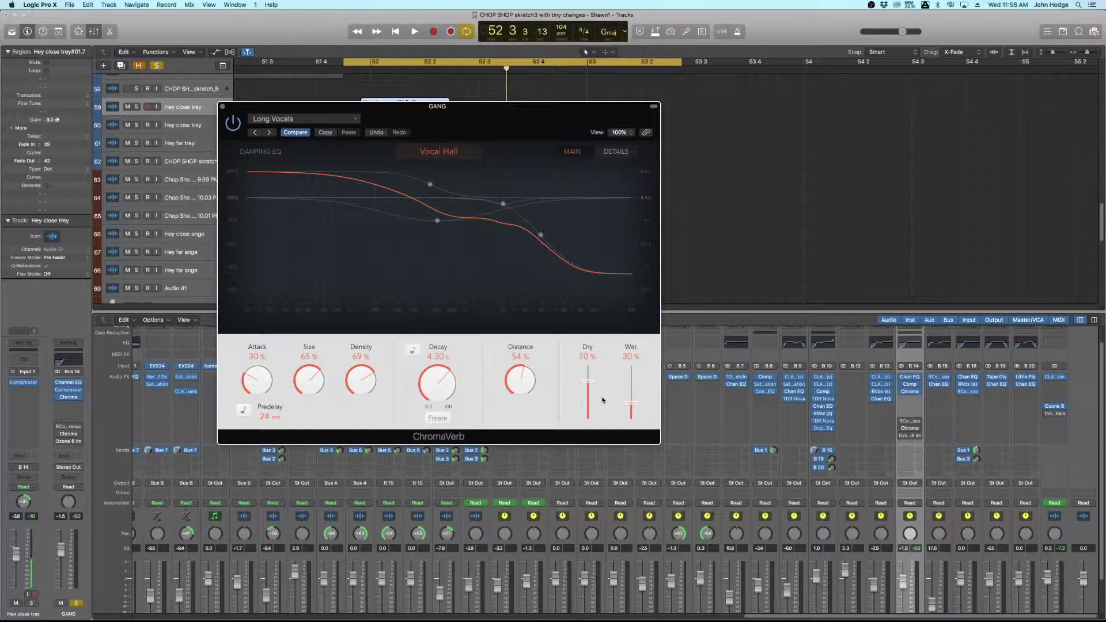
key("space")
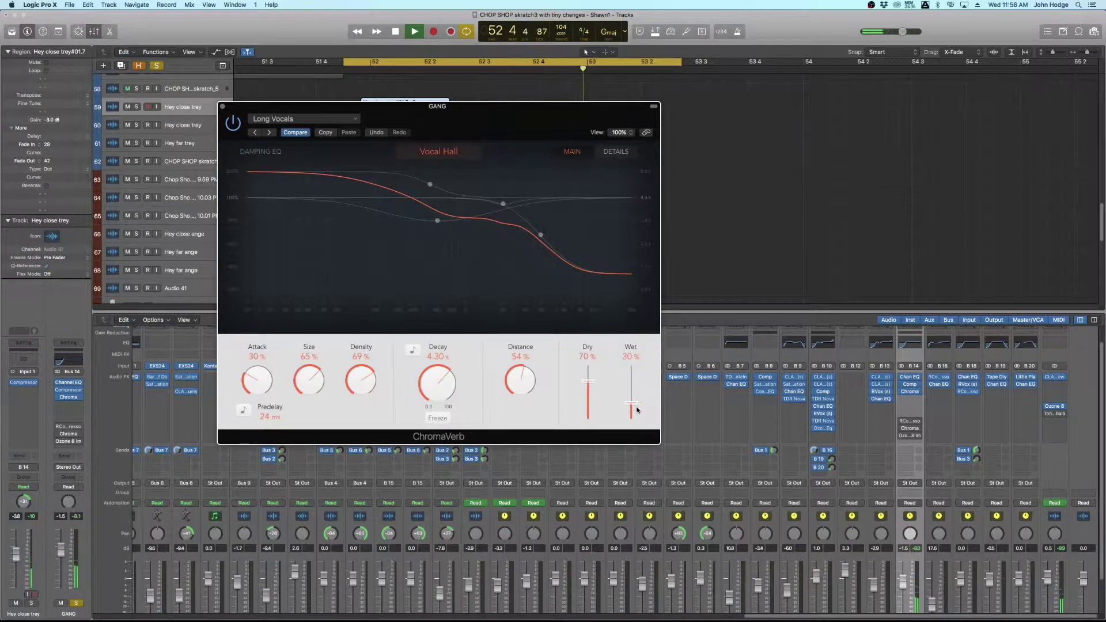
key("space")
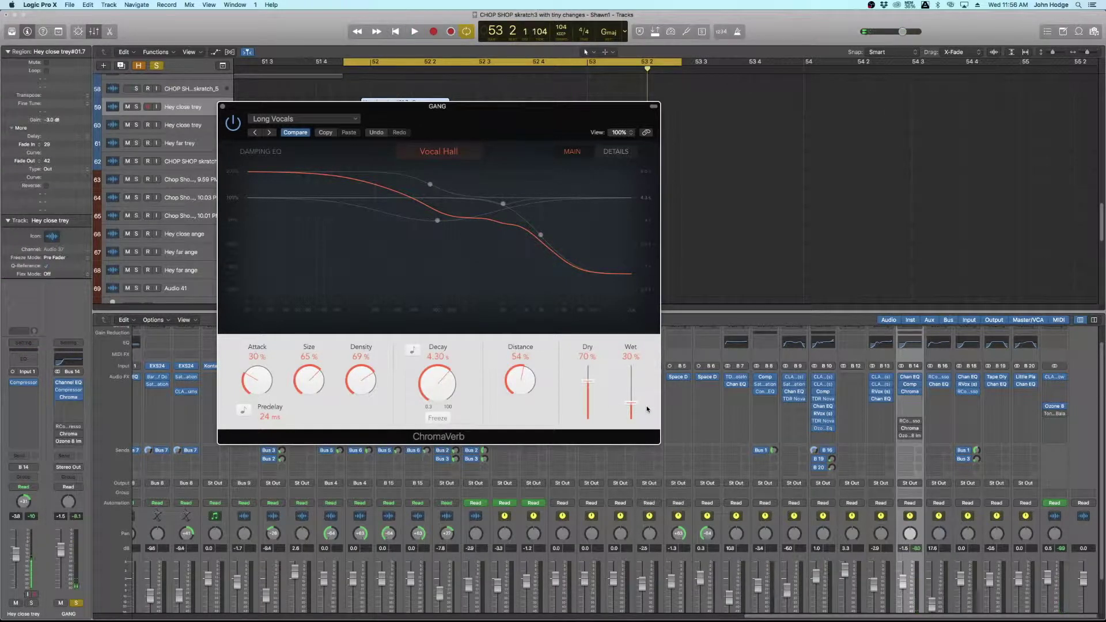
Step: Lower the high-cut frequency of ChromaVerb's output EQ and return to the main reverb settings
left_click(615, 151)
left_click_drag(592, 252, 551, 248)
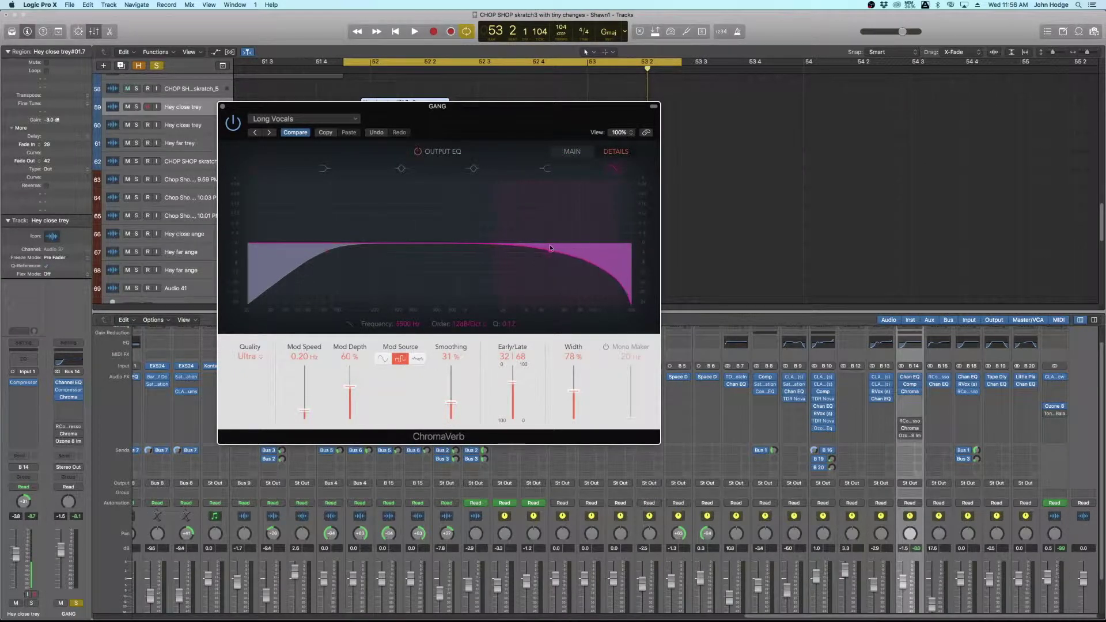
left_click(572, 152)
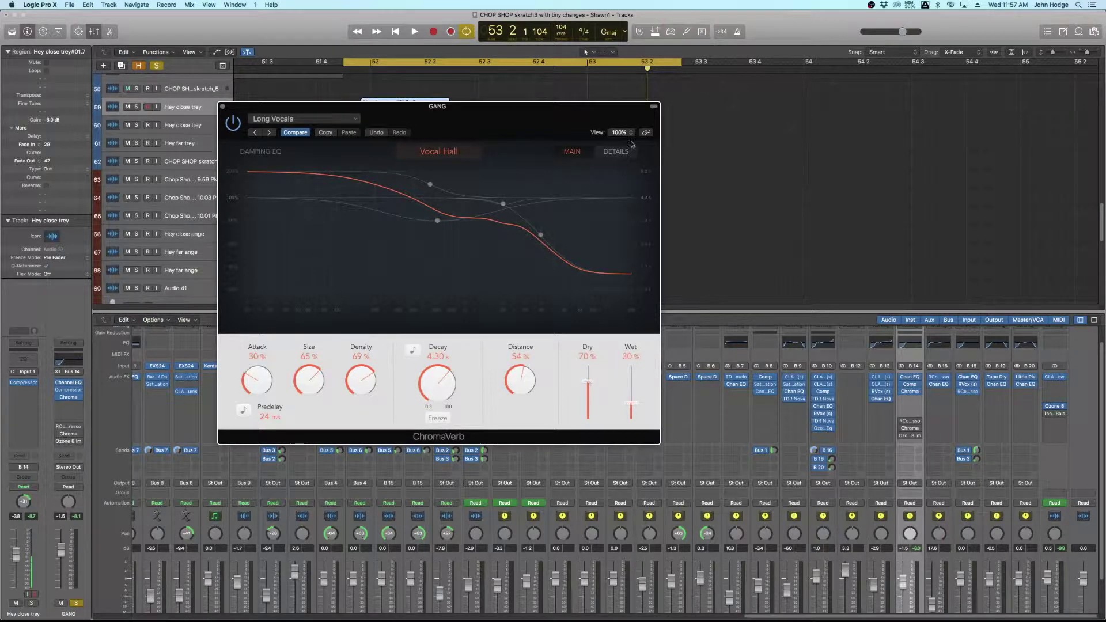
Step: Set ChromaVerb's dry level to 49 %, trying 21 % first while playing the shout stack
key("space")
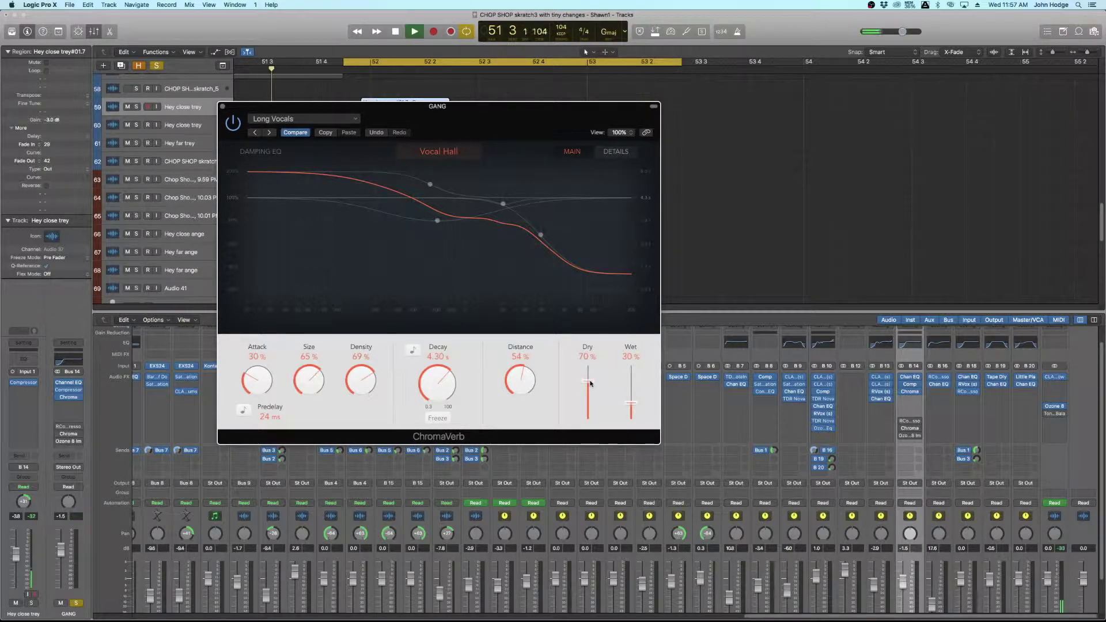
left_click_drag(590, 382, 592, 408)
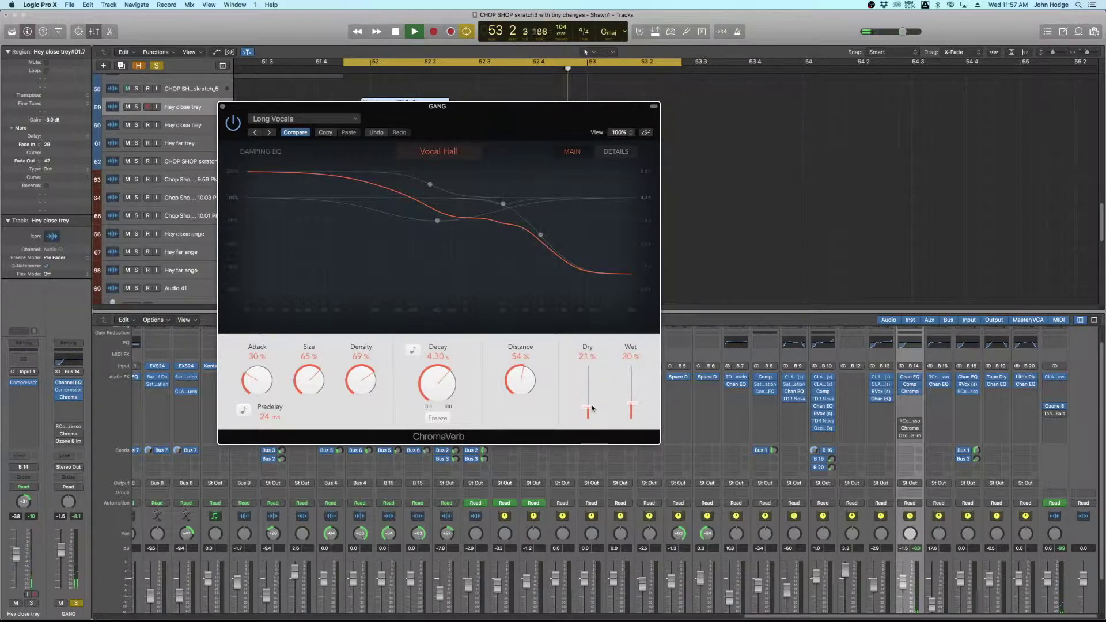
key("space")
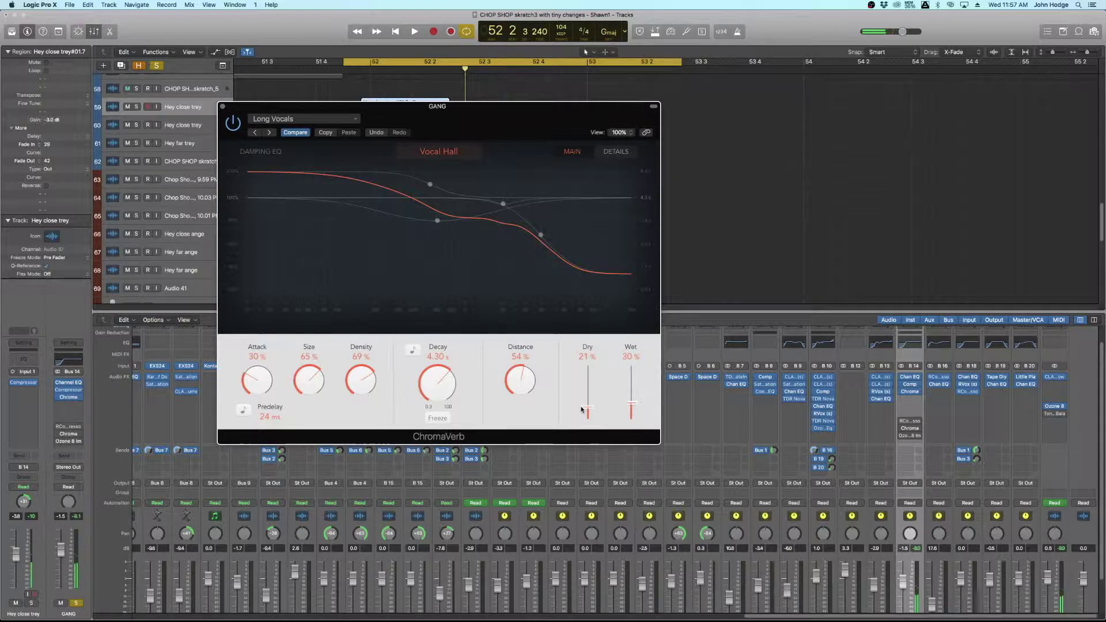
left_click_drag(588, 406, 586, 393)
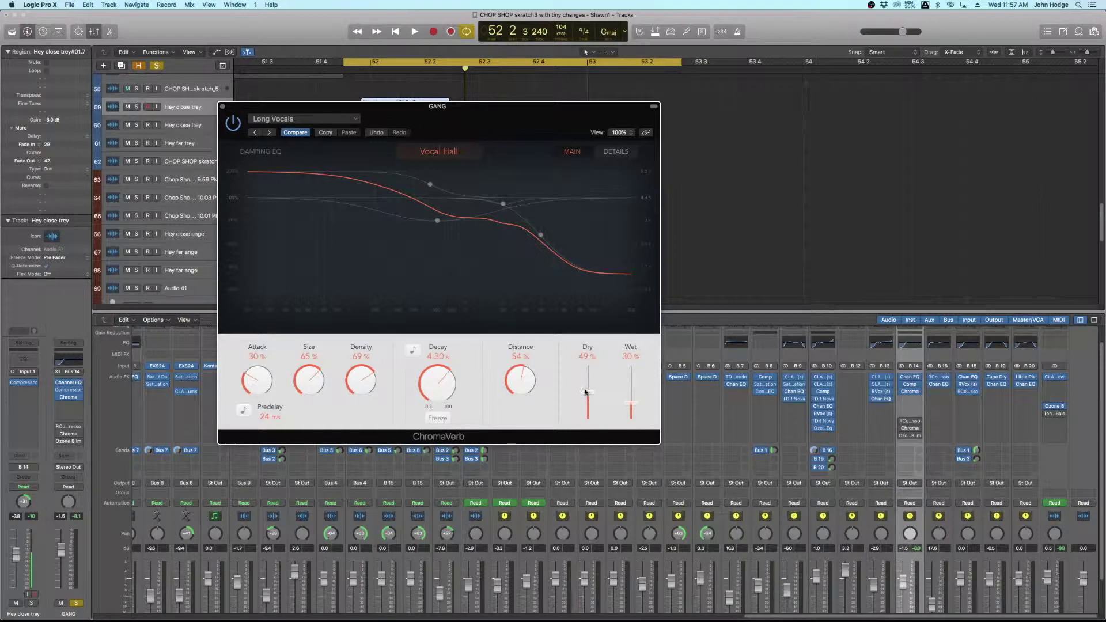
key("space")
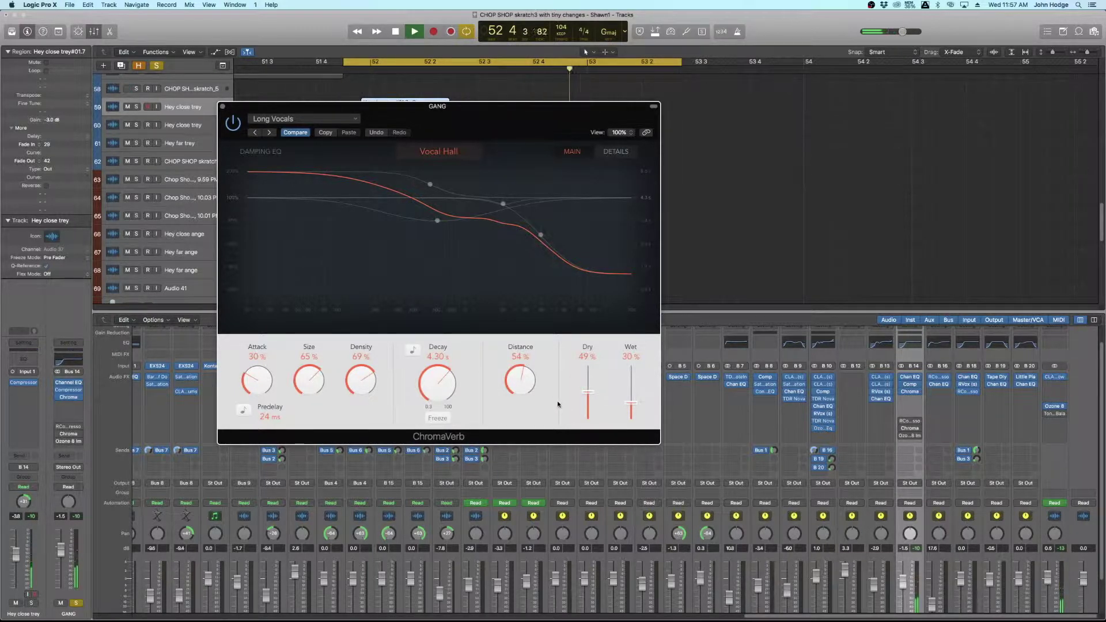
key("space")
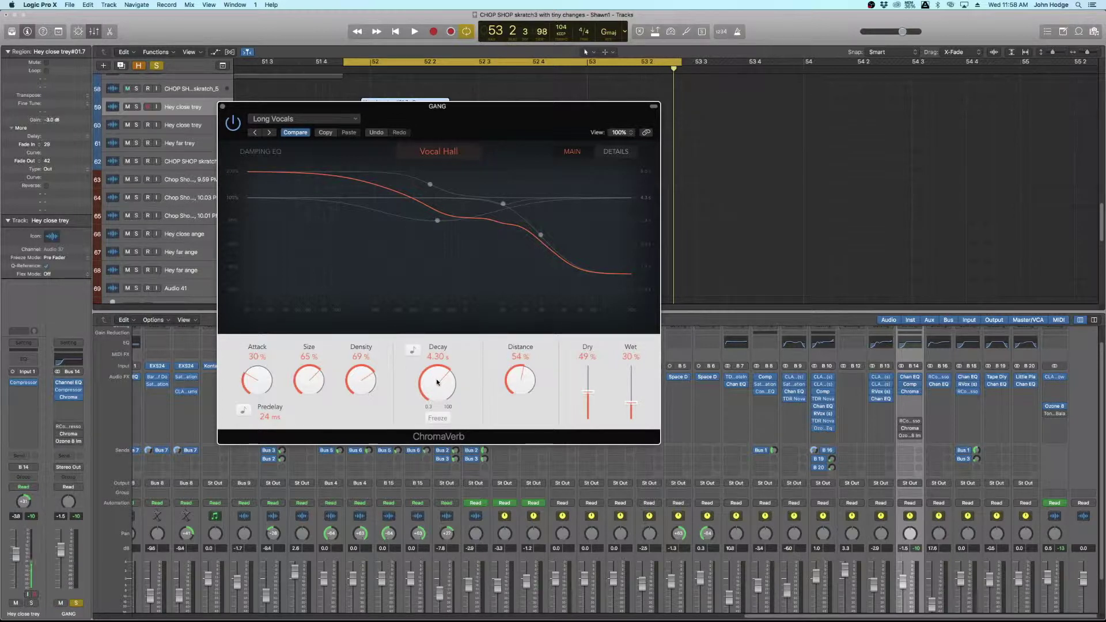
Step: Set ChromaVerb's decay to 1.60 s, playing the shout stack before and after the change
key("space")
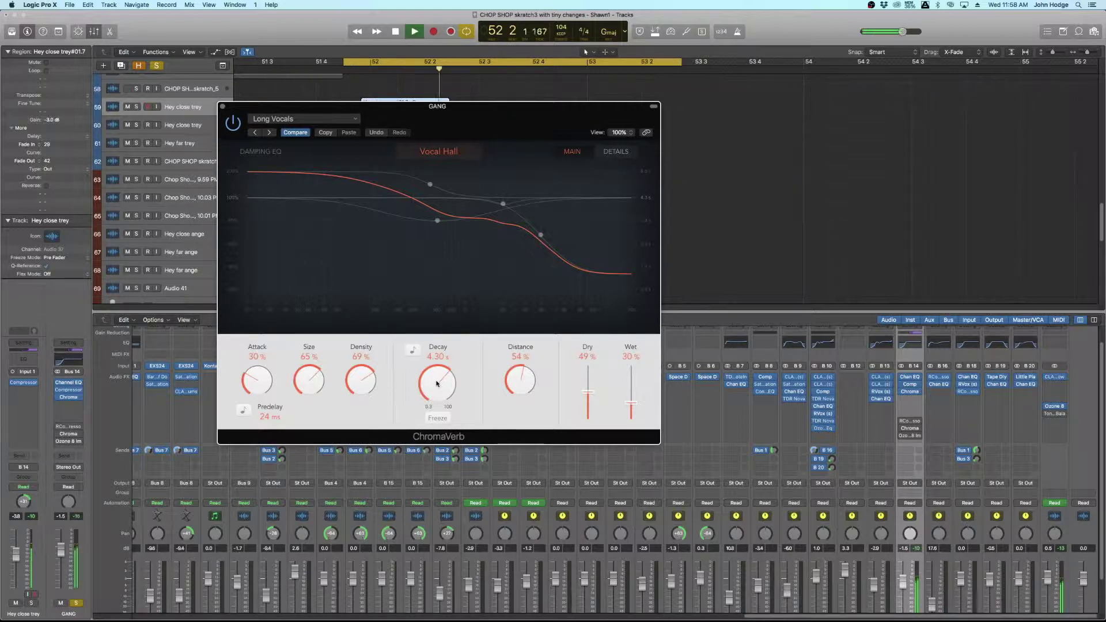
key("space")
mouse_move(436, 384)
left_mouse_down()
mouse_move(440, 401)
mouse_move(438, 392)
left_mouse_up()
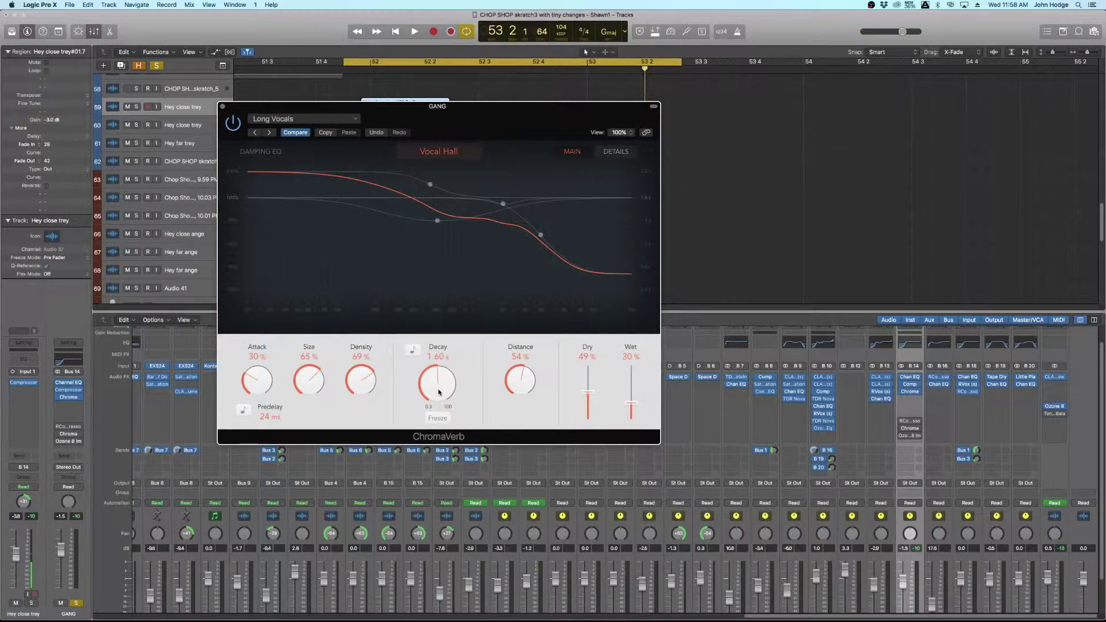
key("space")
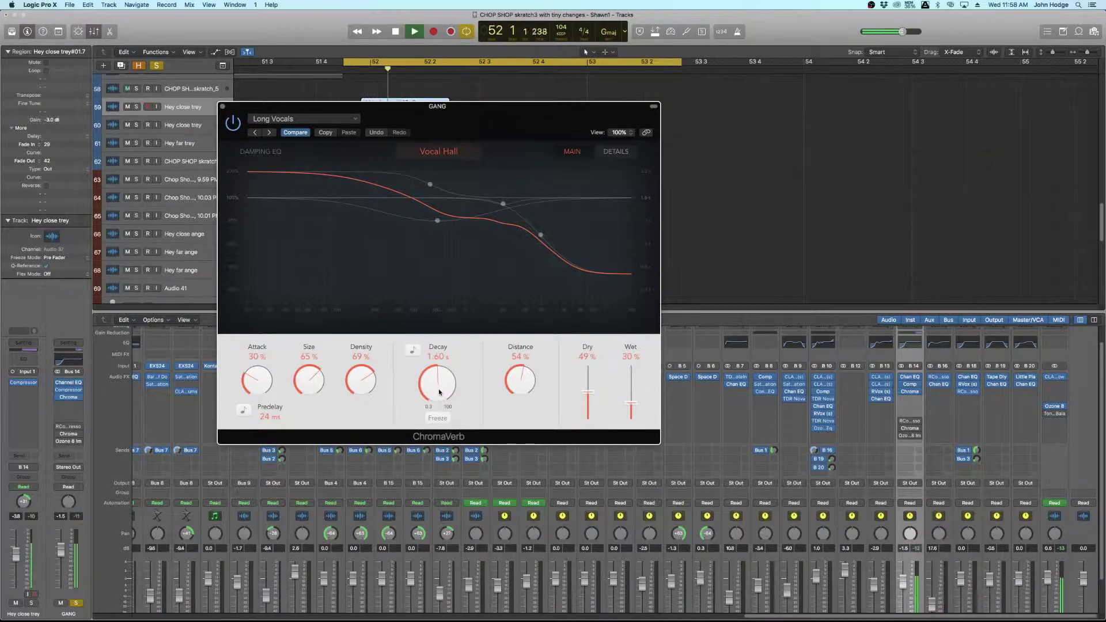
key("space")
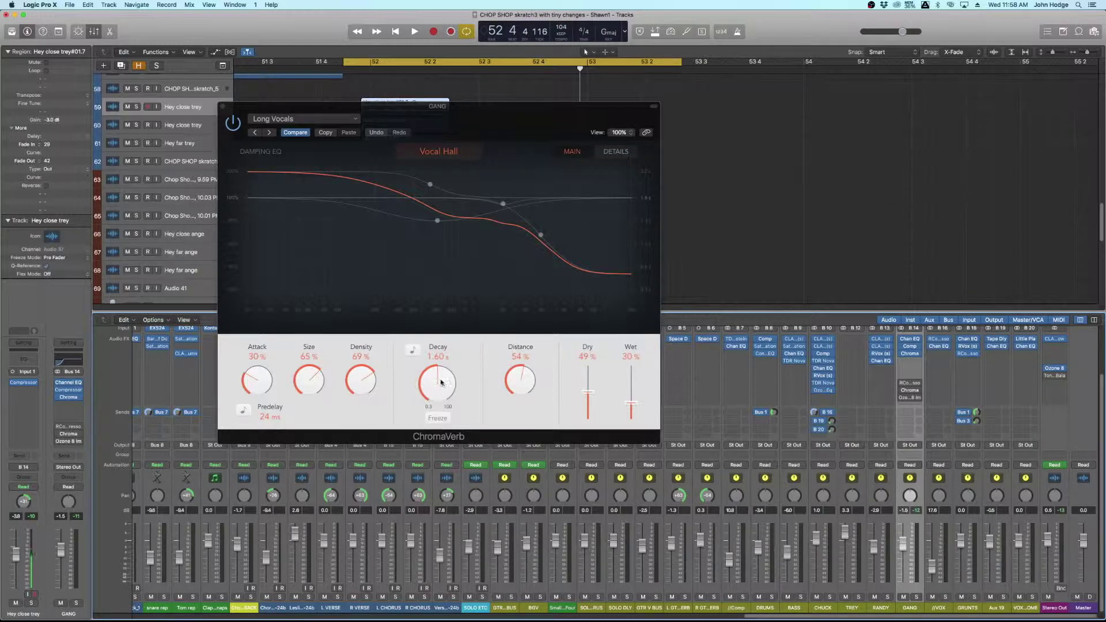
Step: Raise ChromaVerb's decay to 1.90 s and mute the bus next to BASS while auditioning the shout in the full mix
key("space")
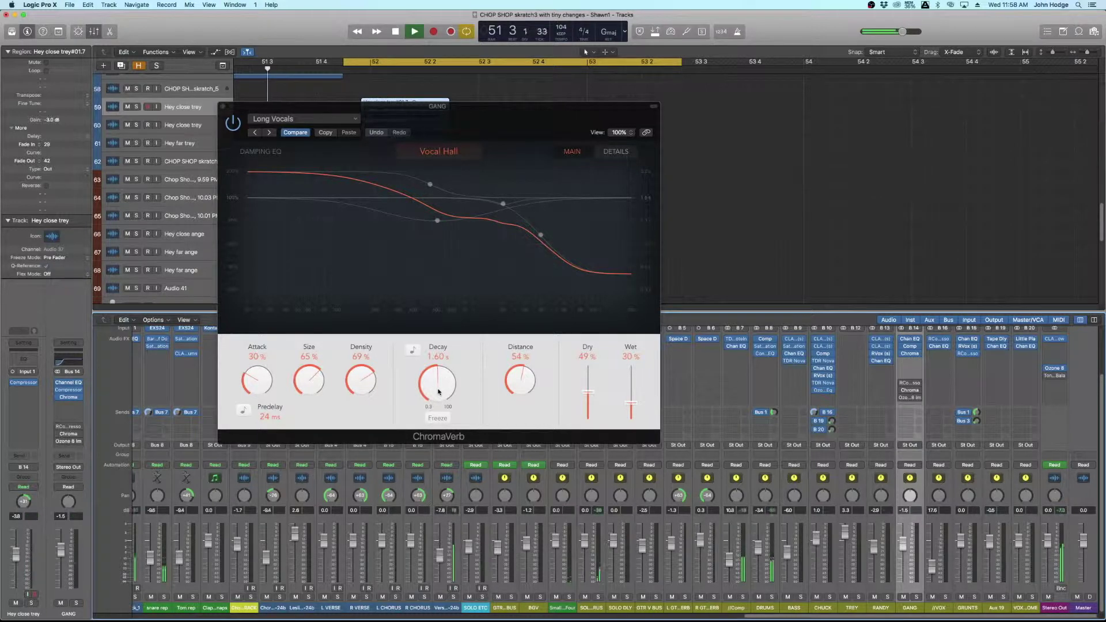
key("space")
left_click_drag(441, 384, 441, 377)
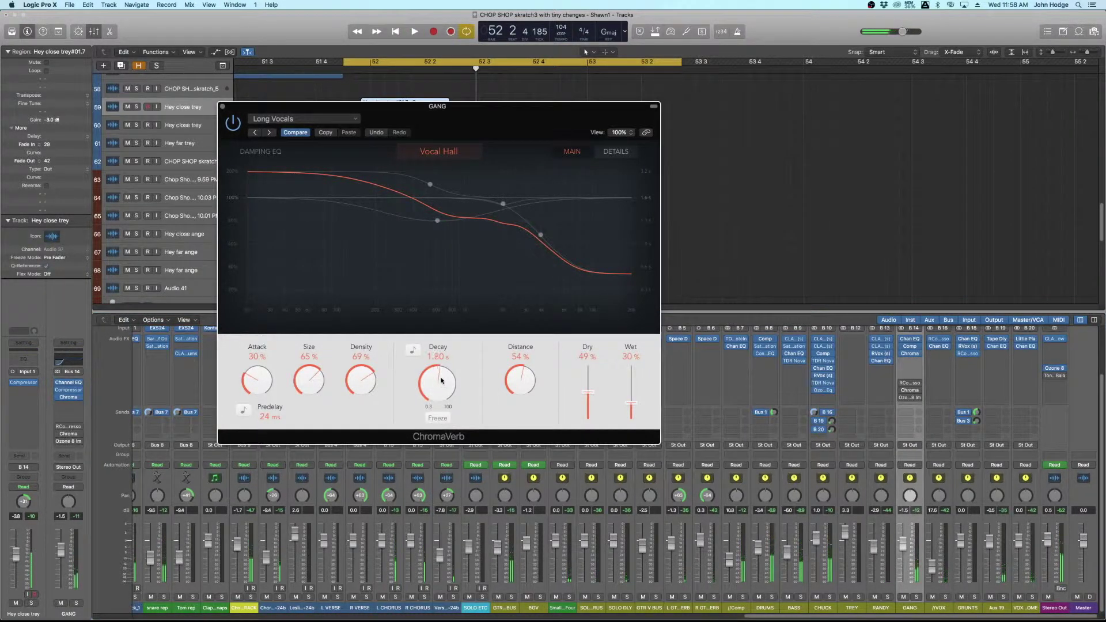
left_click(816, 596)
key("space")
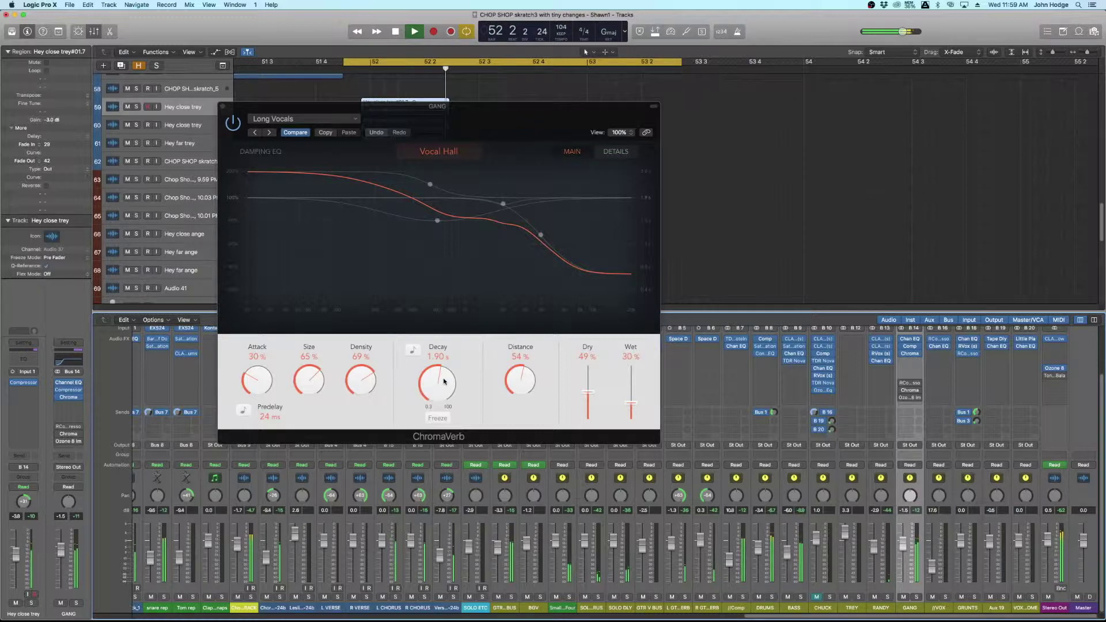
key("space")
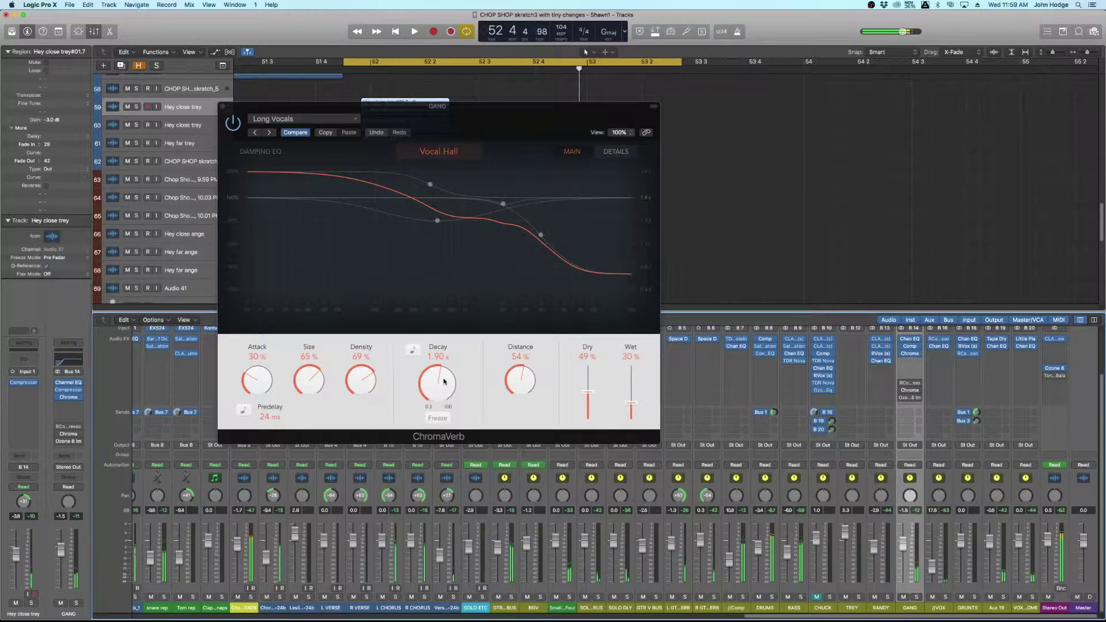
Step: Set ChromaVerb's decay to 1.50 s after comparing it with 4.30 s in the full mix, and solo the GANG bus
mouse_move(443, 381)
left_mouse_down()
mouse_move(444, 363)
mouse_move(443, 375)
left_mouse_up()
key("space")
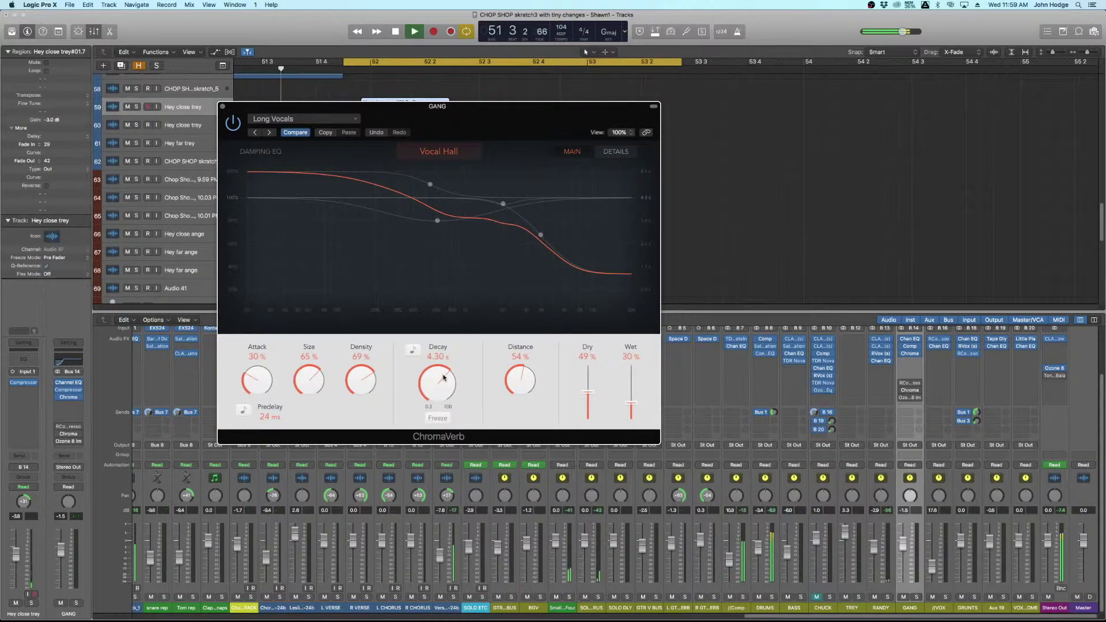
key("space")
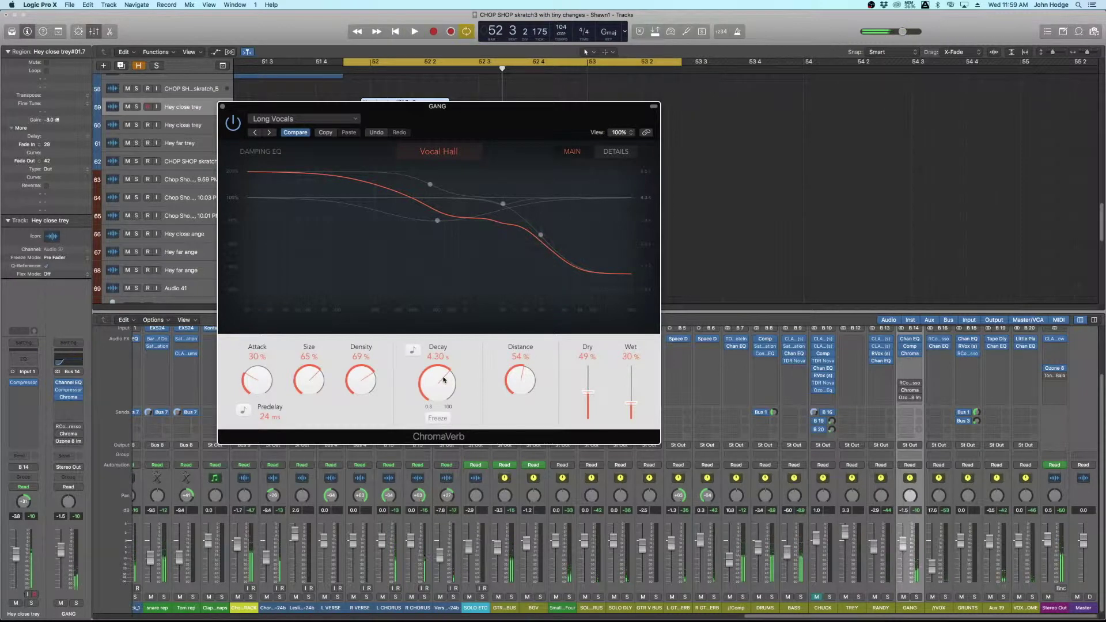
left_click_drag(444, 380, 447, 401)
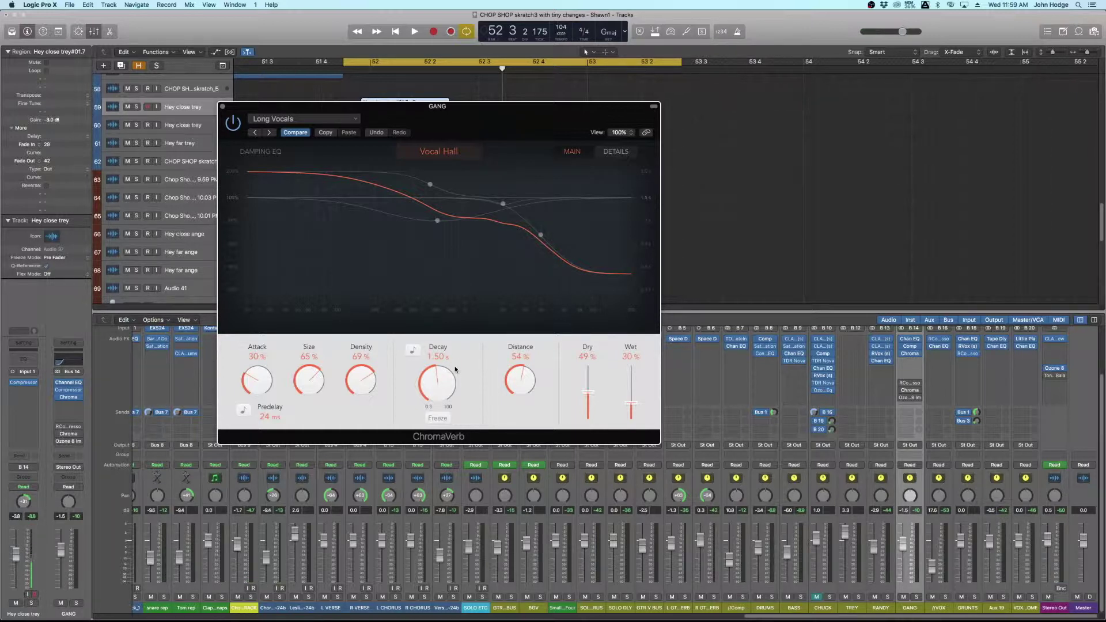
key("space")
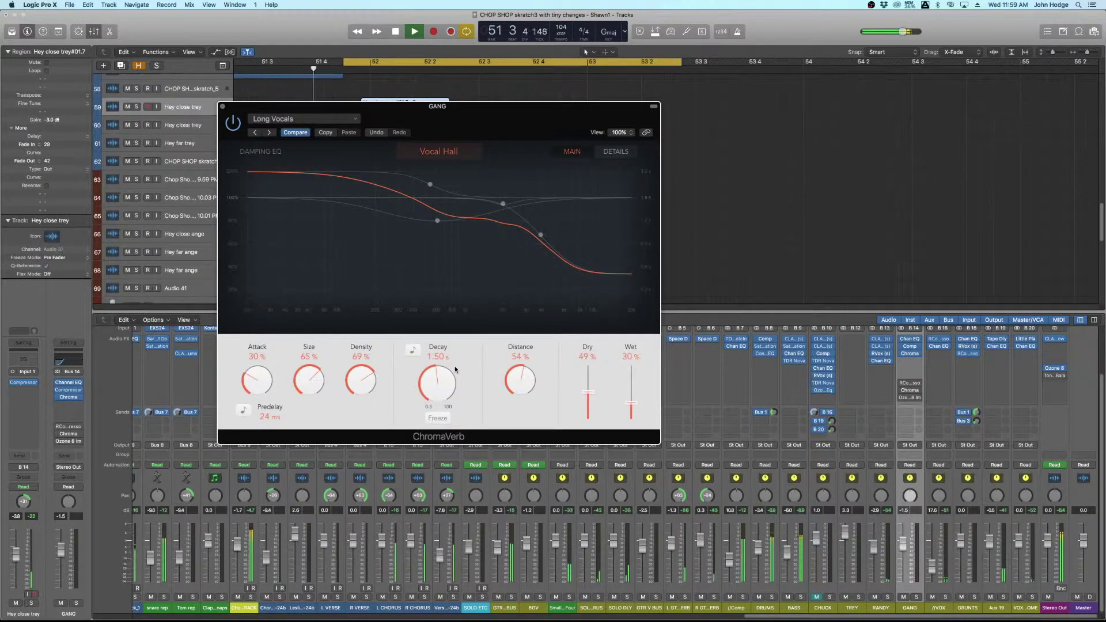
key("space")
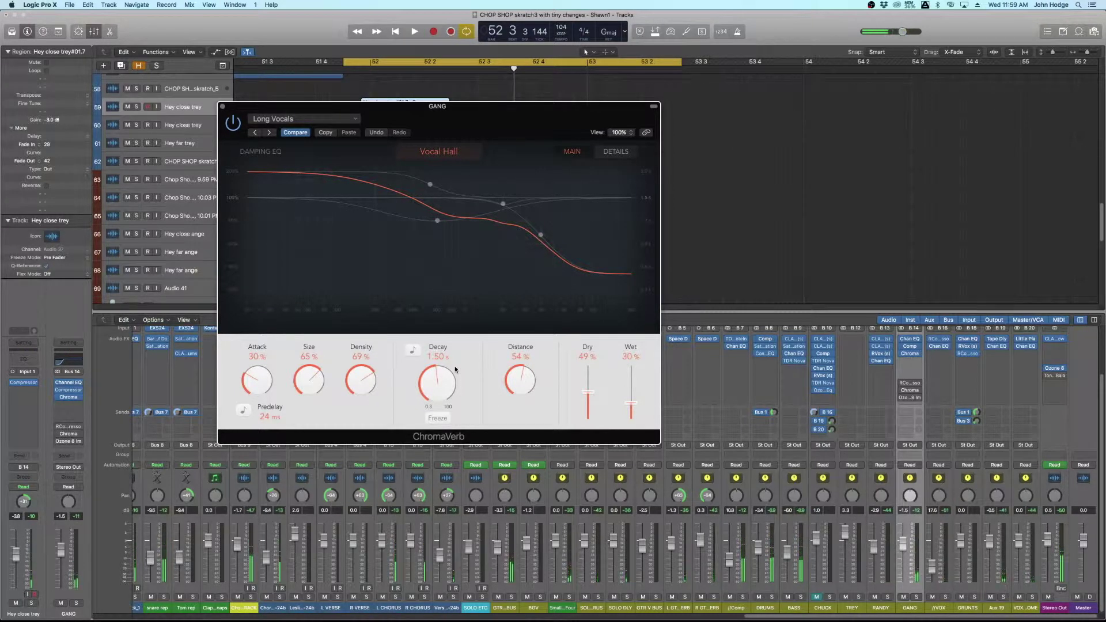
left_click(916, 597)
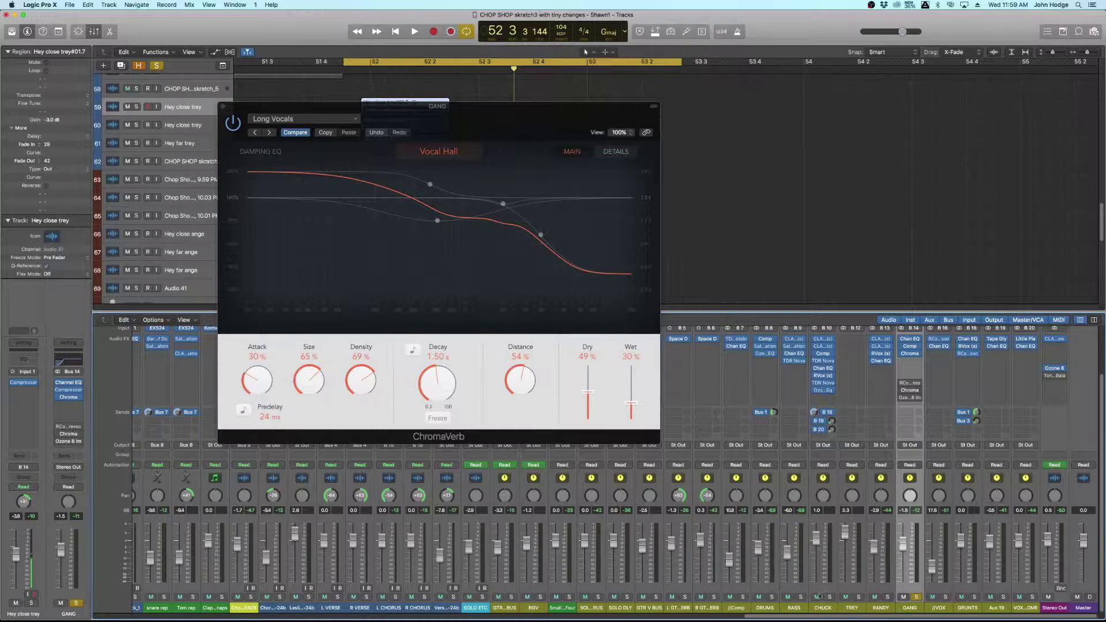
Step: Close ChromaVerb and insert a stereo Stereo Spread in the GANG bus's next free effect slot, moving its window over the mixer
left_click(223, 106)
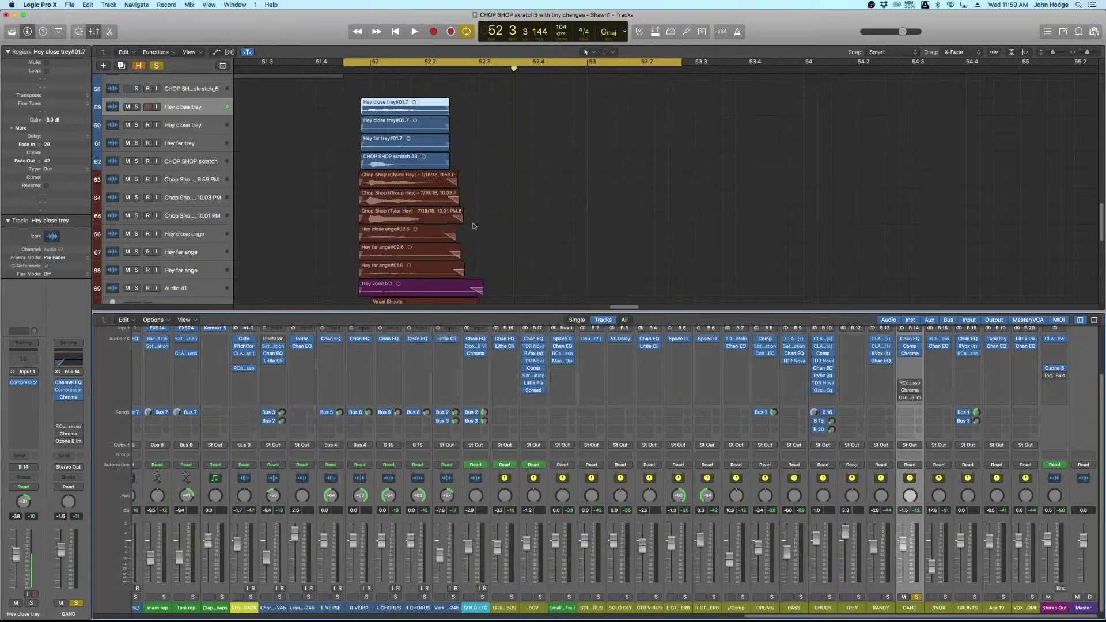
left_click(910, 361)
left_click(915, 365)
left_click(914, 363)
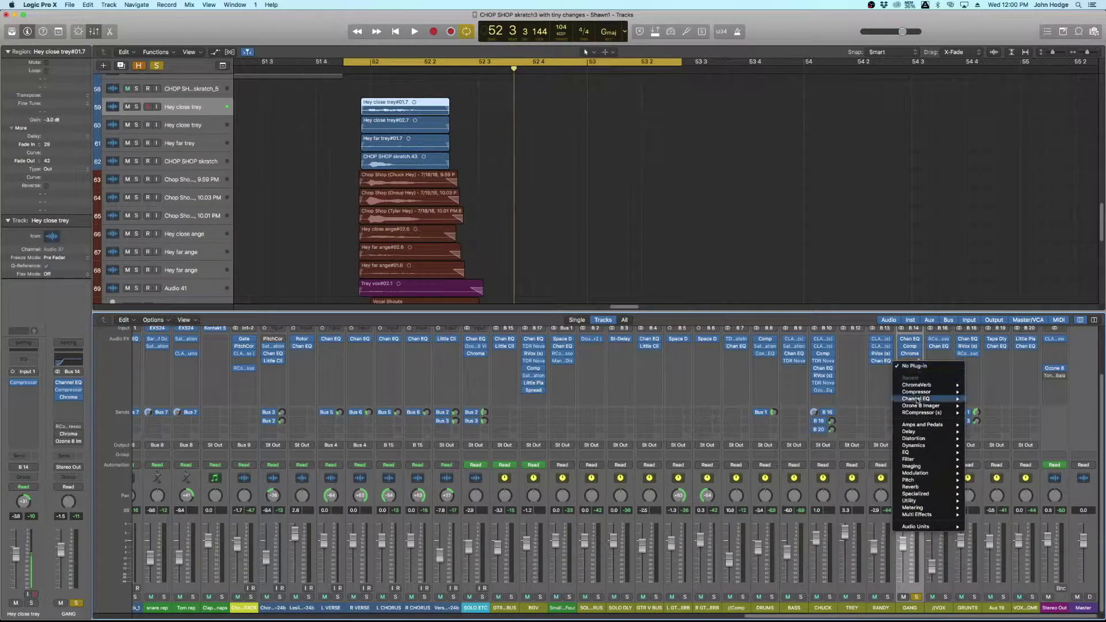
mouse_move(922, 494)
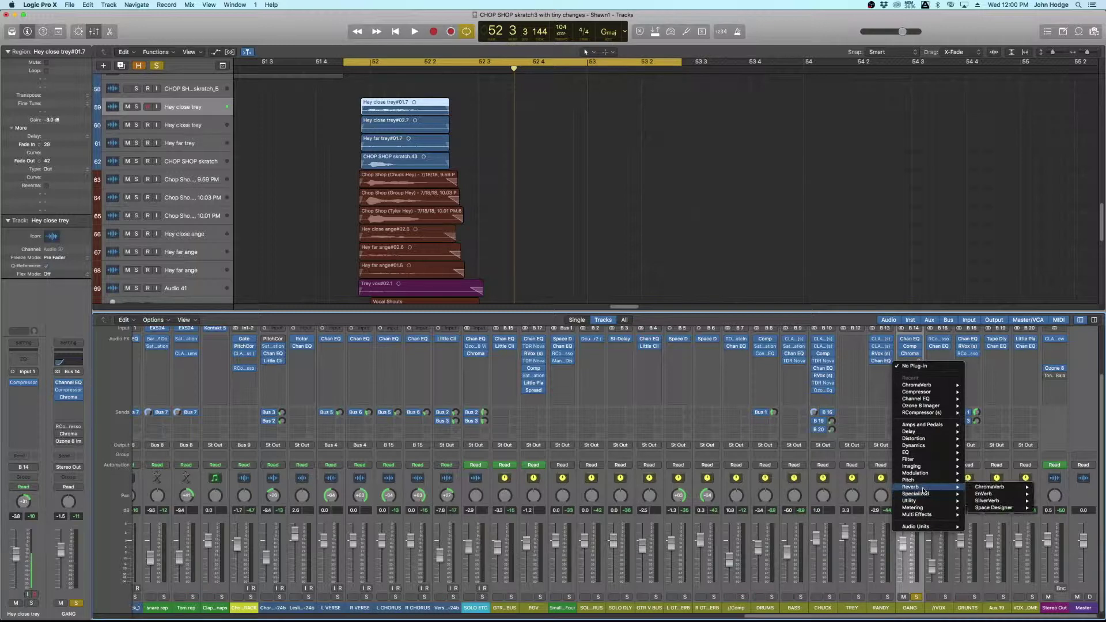
mouse_move(931, 467)
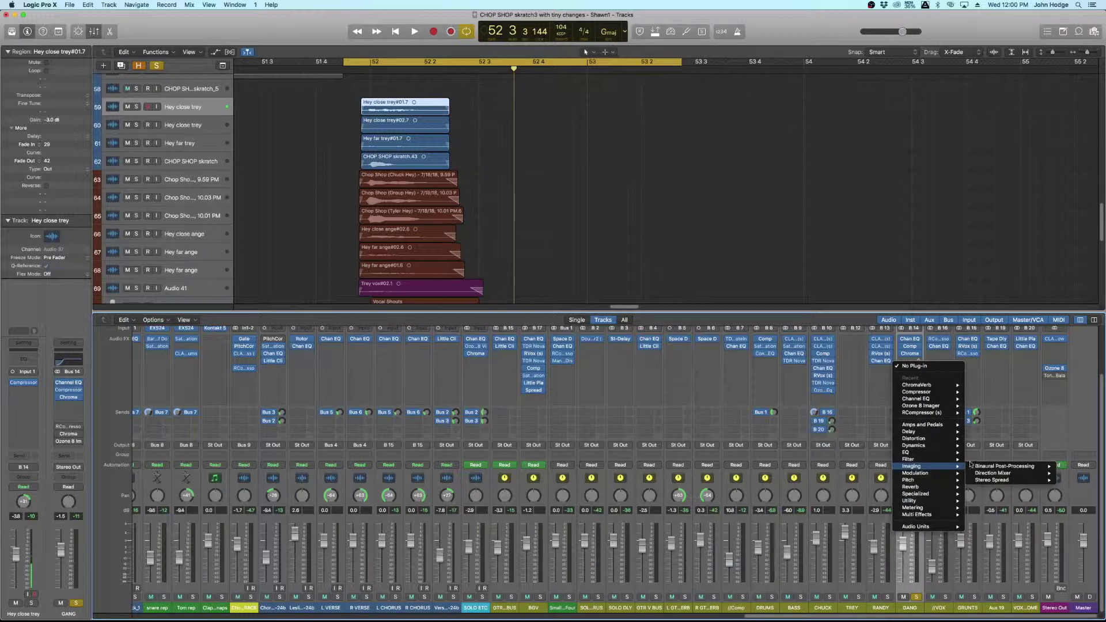
mouse_move(987, 481)
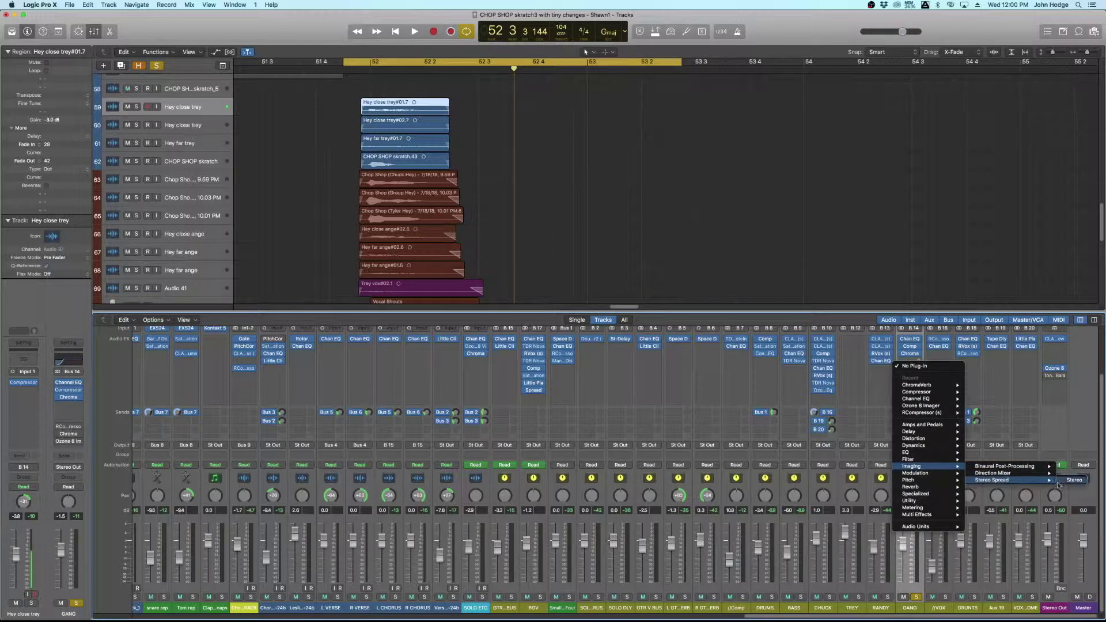
left_click(1072, 480)
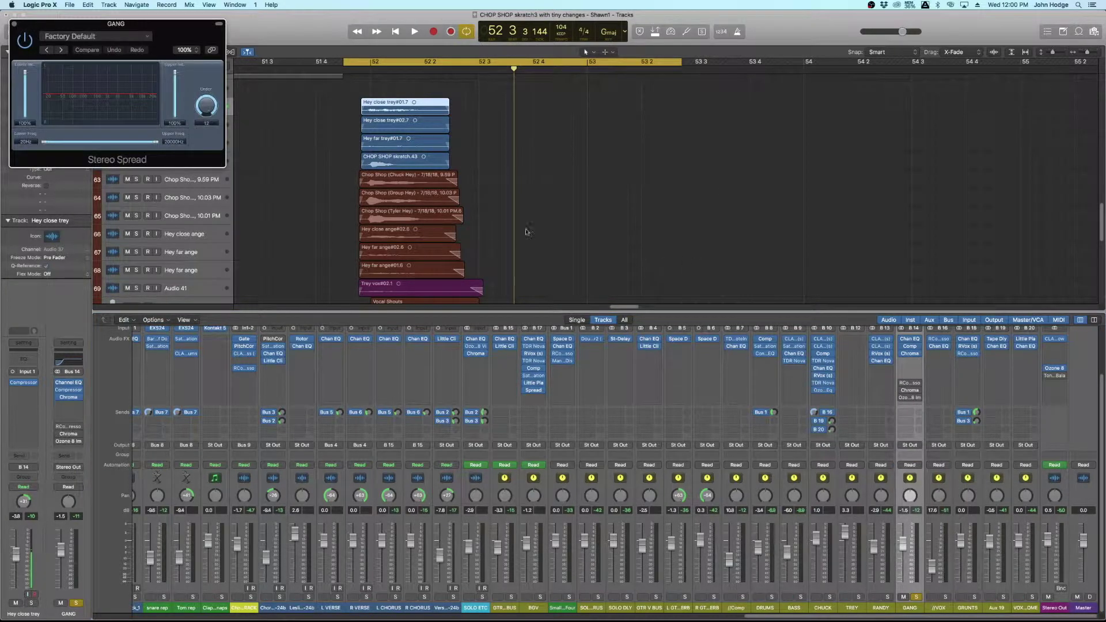
left_click_drag(172, 25, 641, 345)
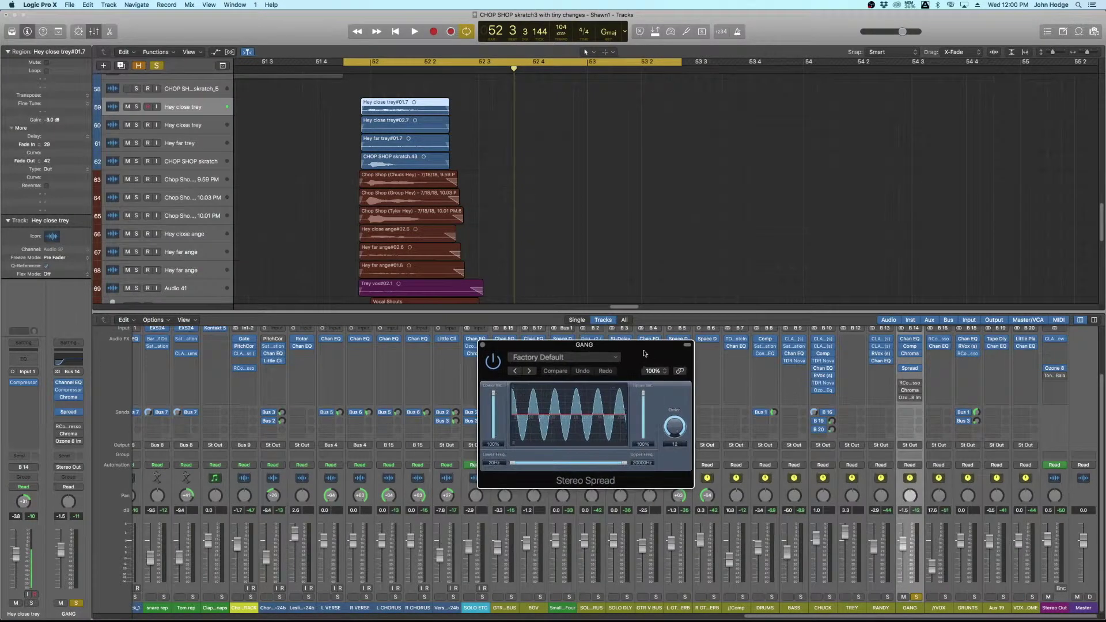
Step: Load Stereo Spread's Medium HF Spread preset after trying Light LF & HF Spread, and slightly raise the upper frequency limit
left_click(534, 358)
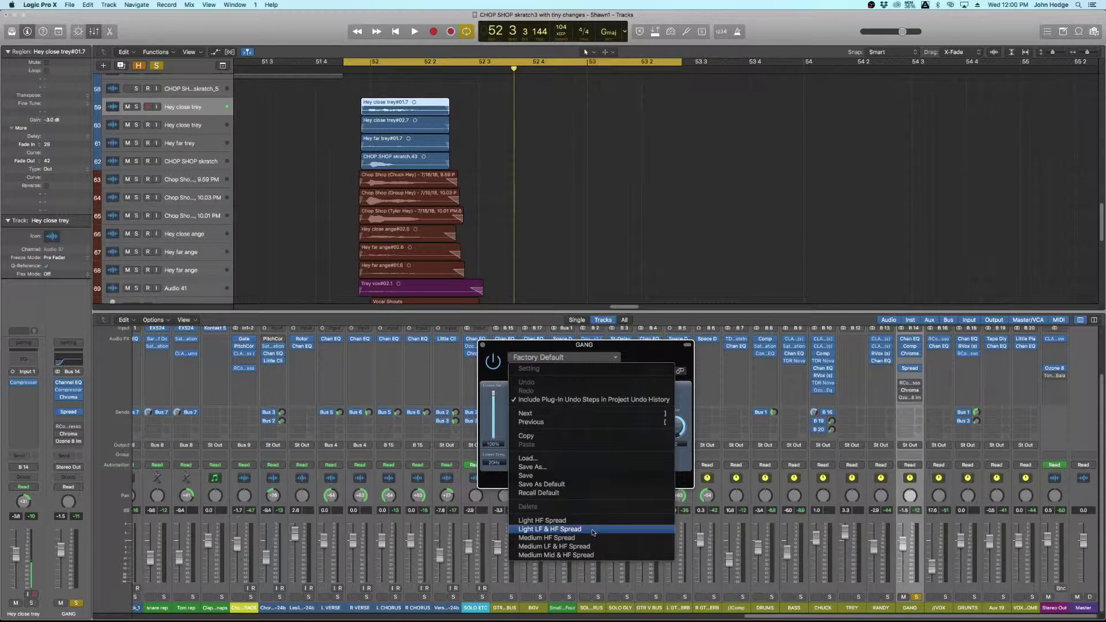
left_click(593, 530)
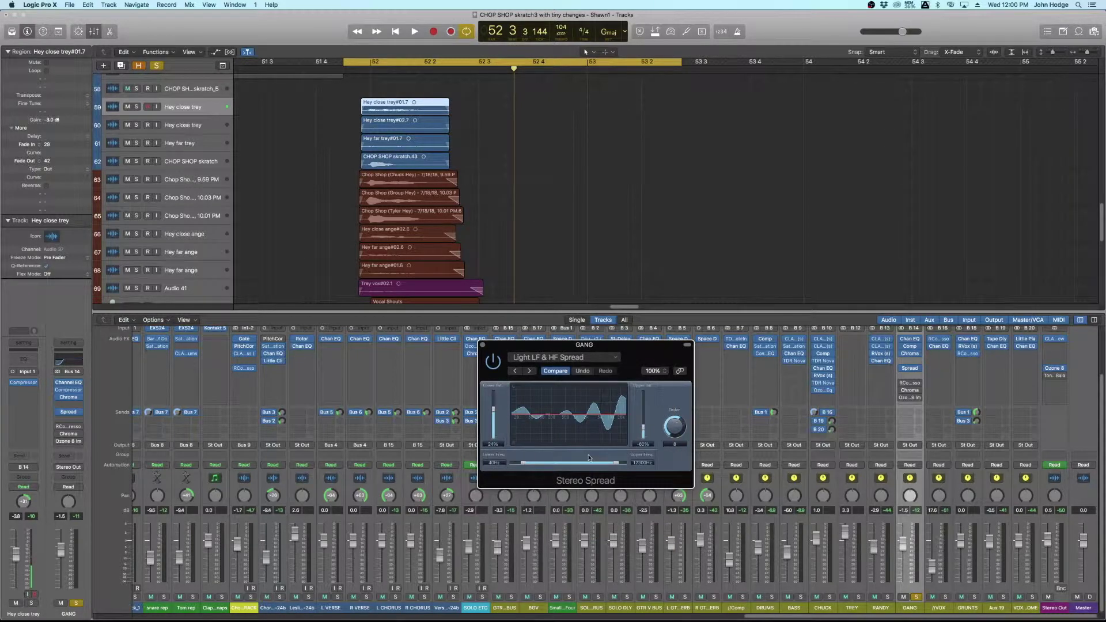
left_click(548, 362)
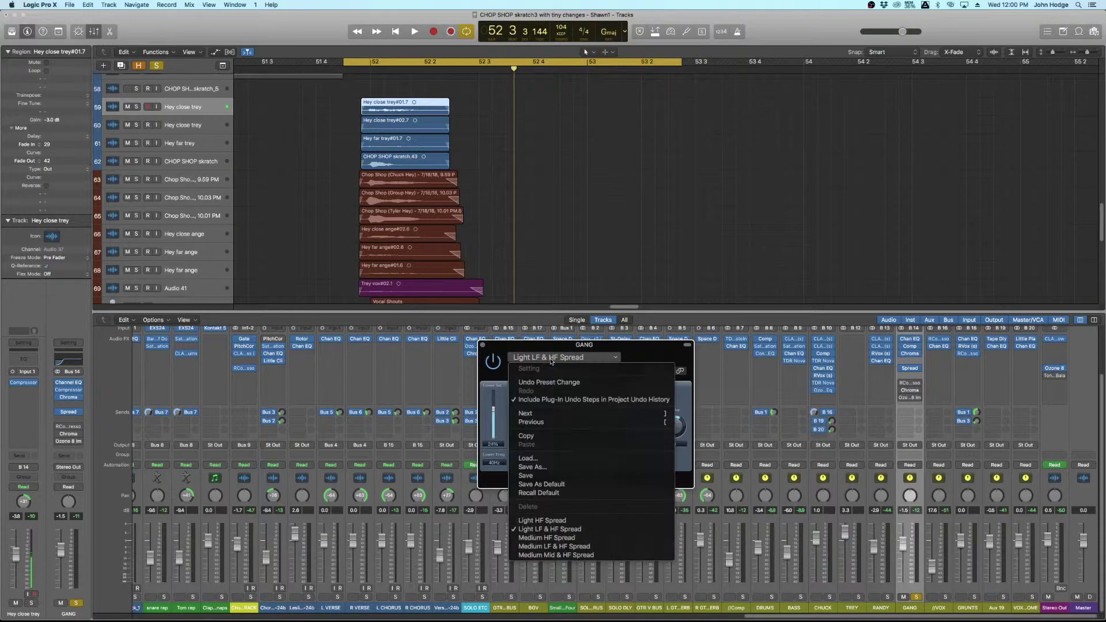
left_click(581, 540)
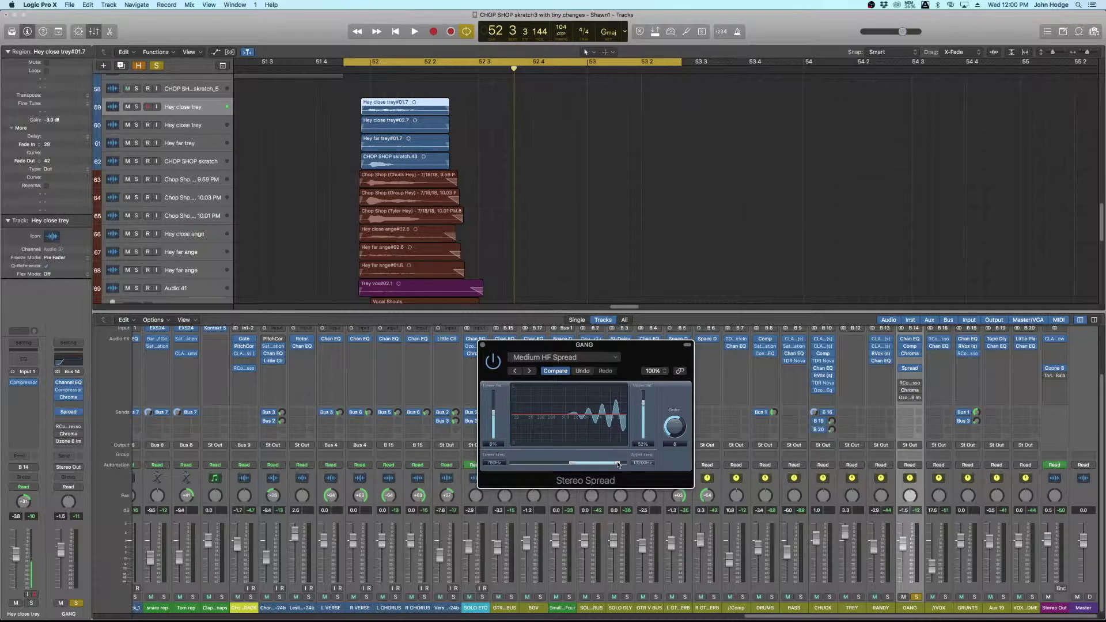
left_click_drag(619, 464, 621, 464)
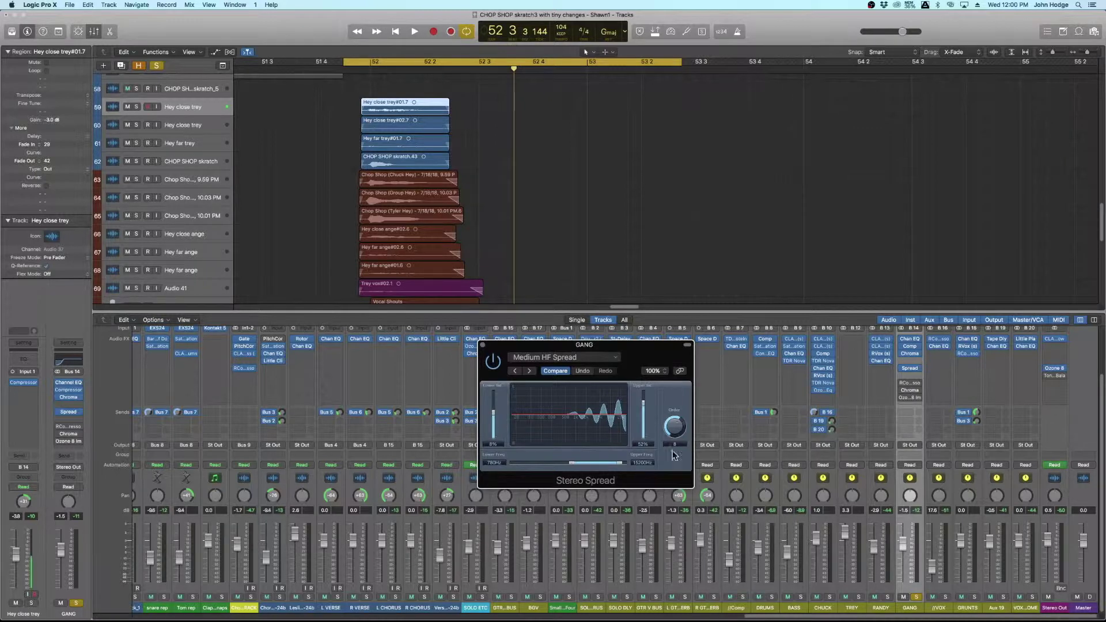
Step: Try an order of 12 in Stereo Spread, playing the shout stack before and after, and return it to the preset's order
key("space")
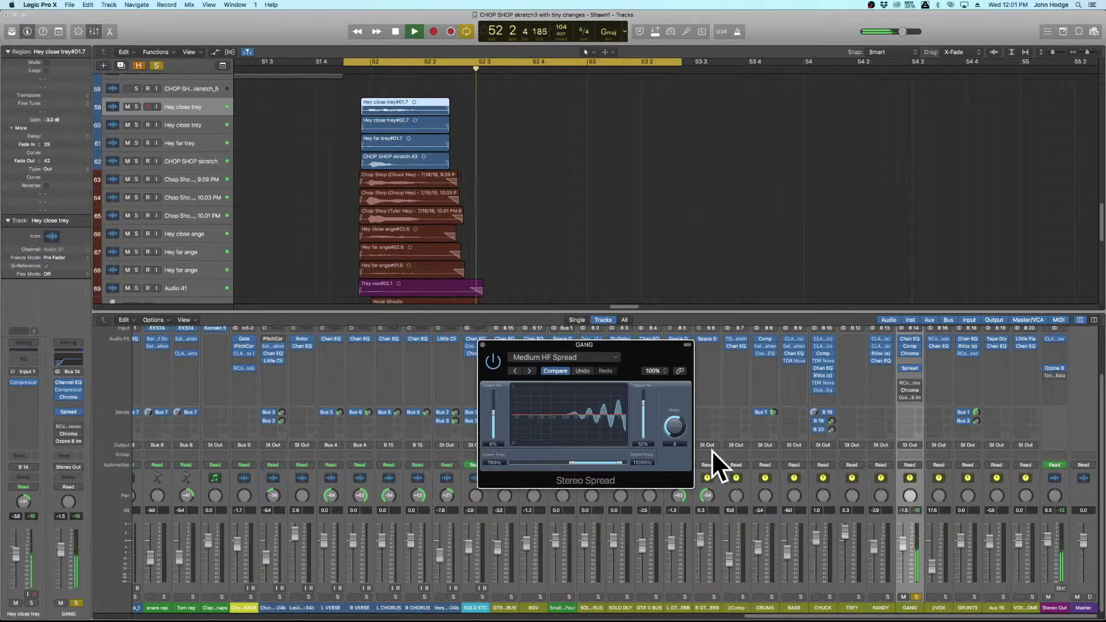
key("space")
left_click_drag(677, 433, 676, 408)
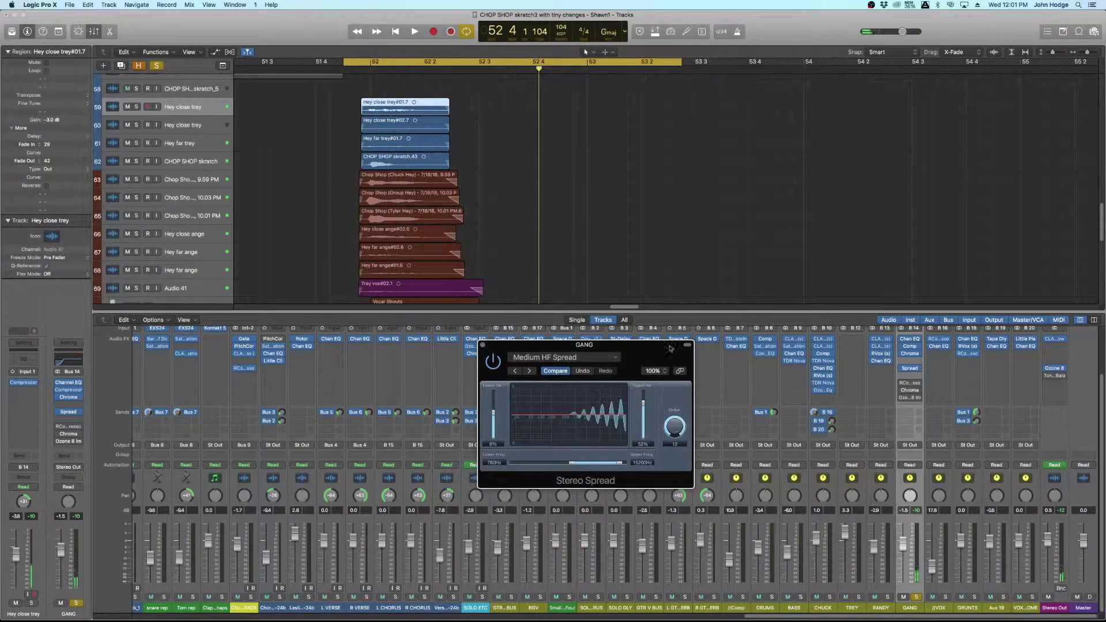
key("space")
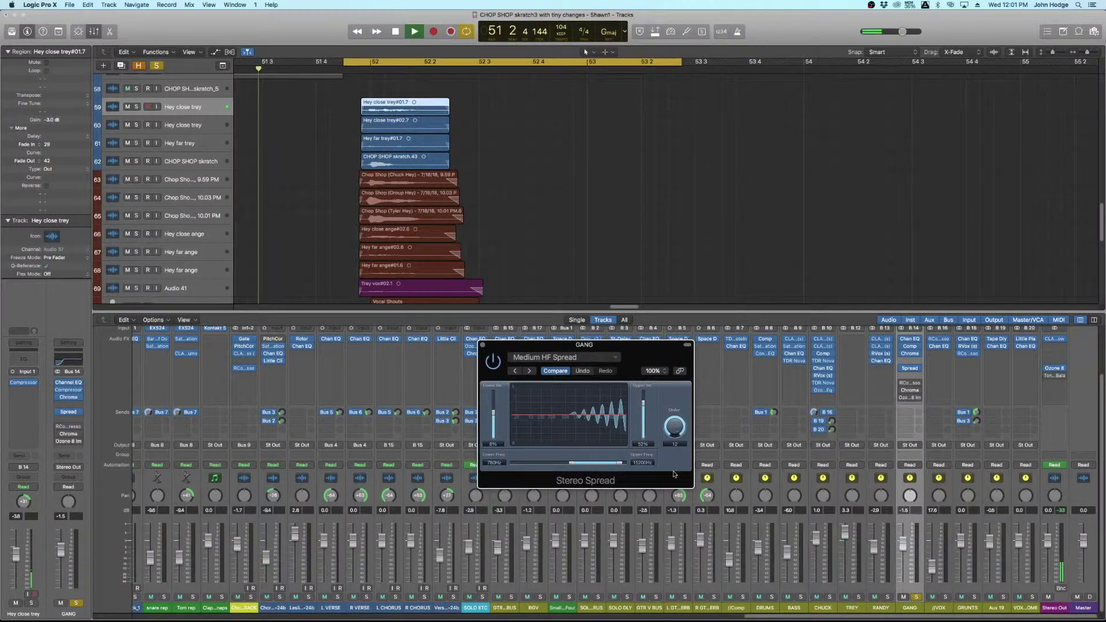
key("space")
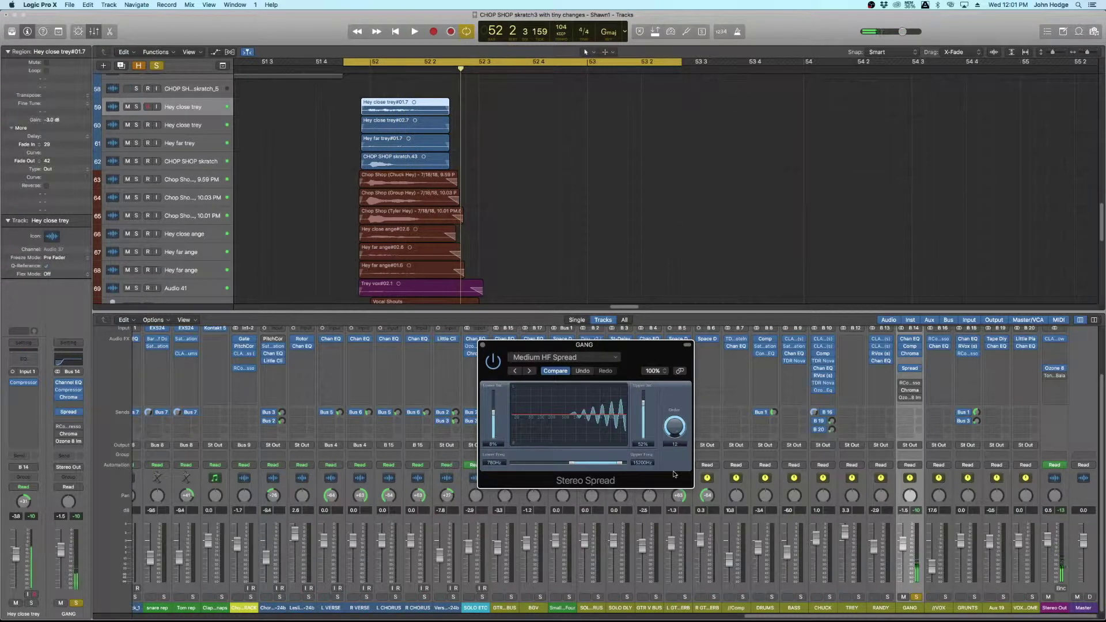
left_click_drag(675, 429, 681, 453)
key("space")
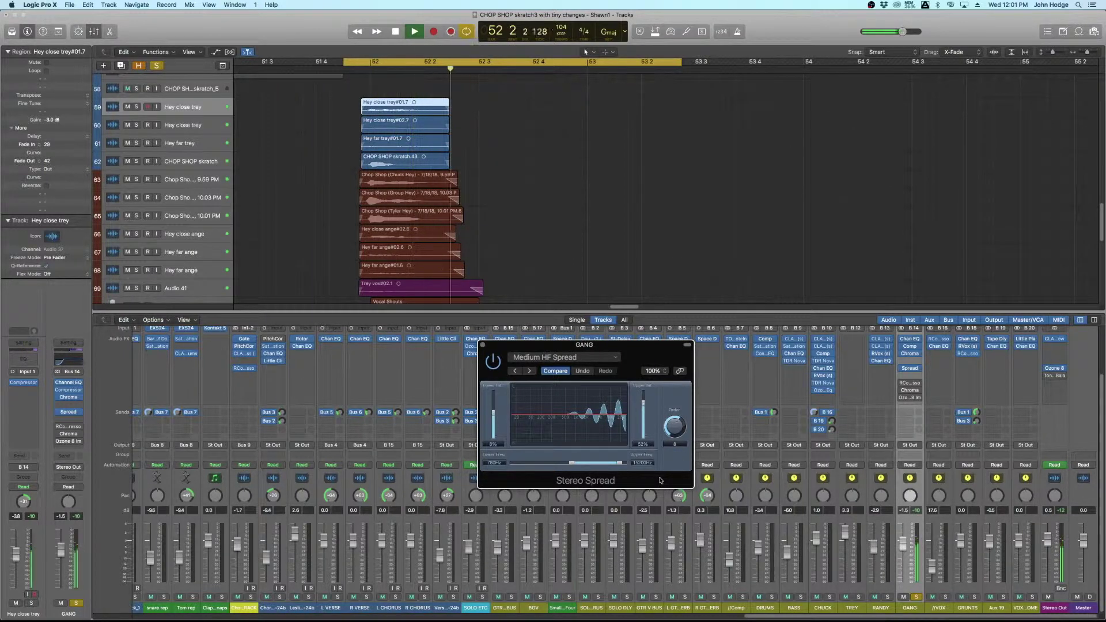
key("space")
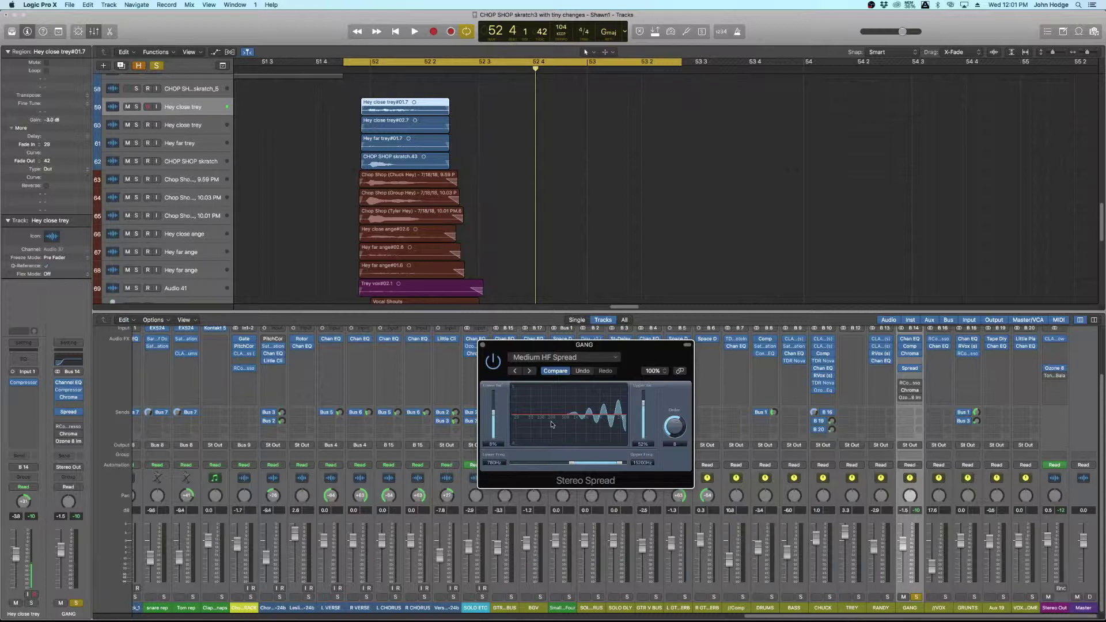
Step: Compare the shout stack with Stereo Spread bypassed and enabled, and close the plug-in window with the effect on
left_click(494, 365)
key("space")
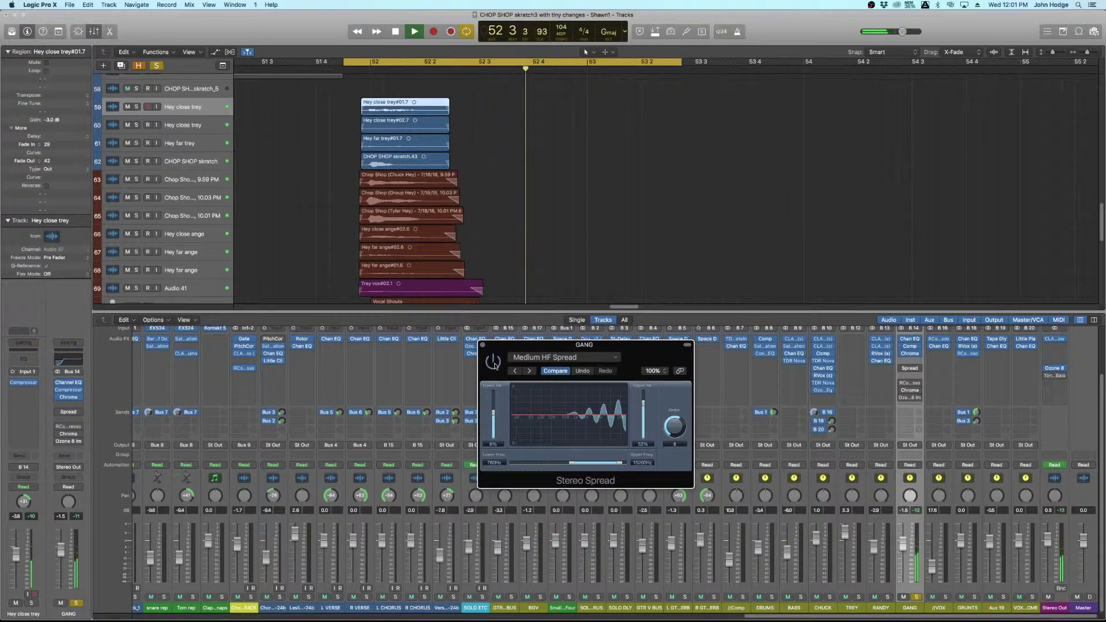
key("space")
key("space")
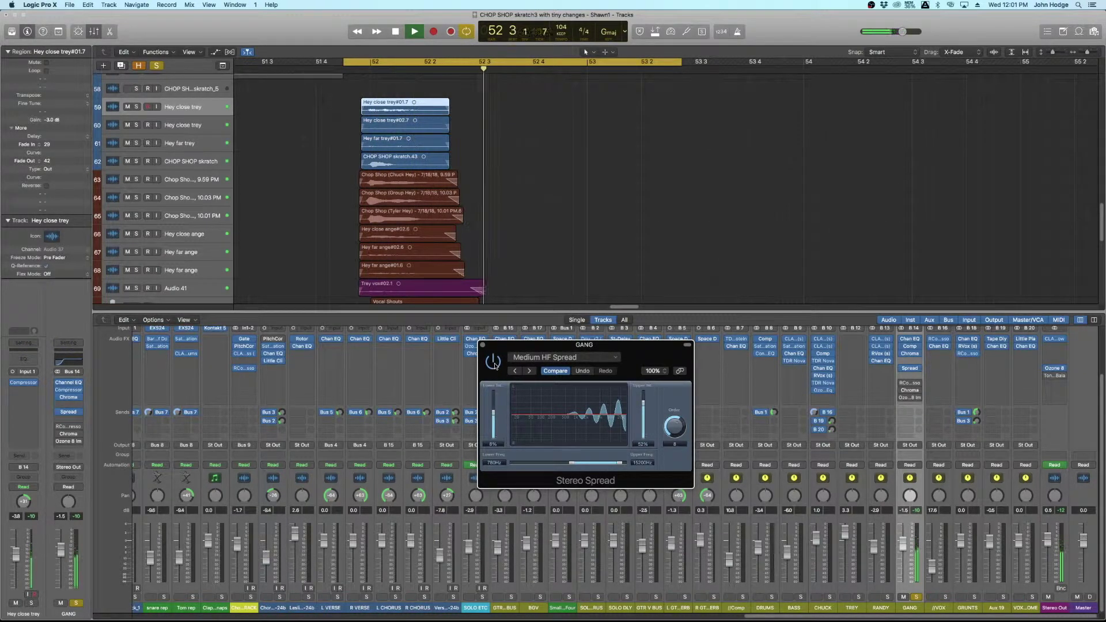
key("space")
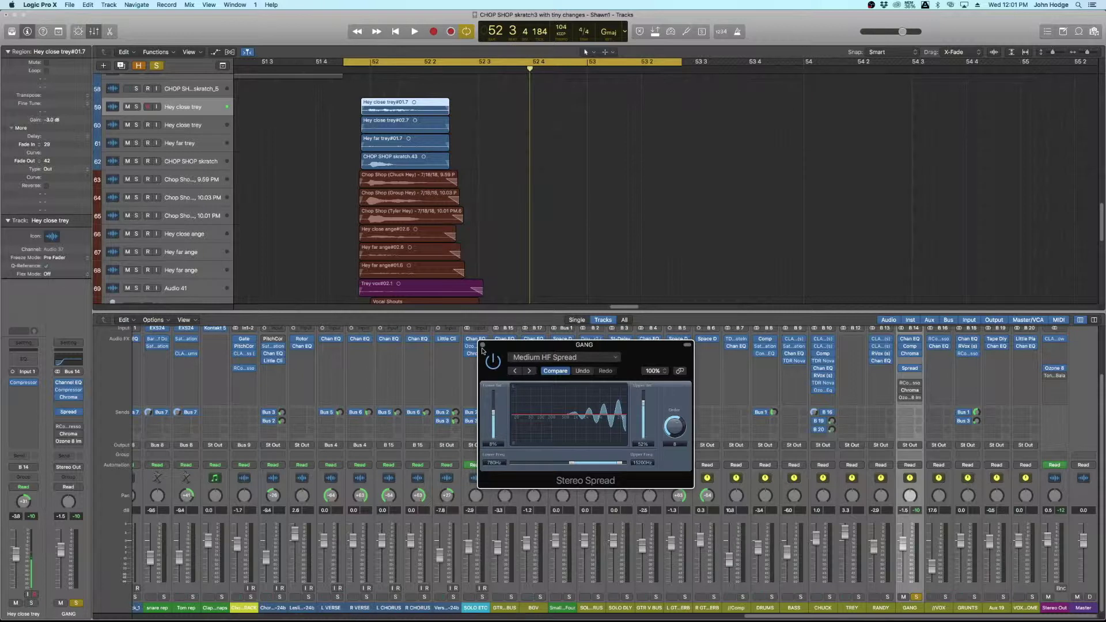
left_click(482, 345)
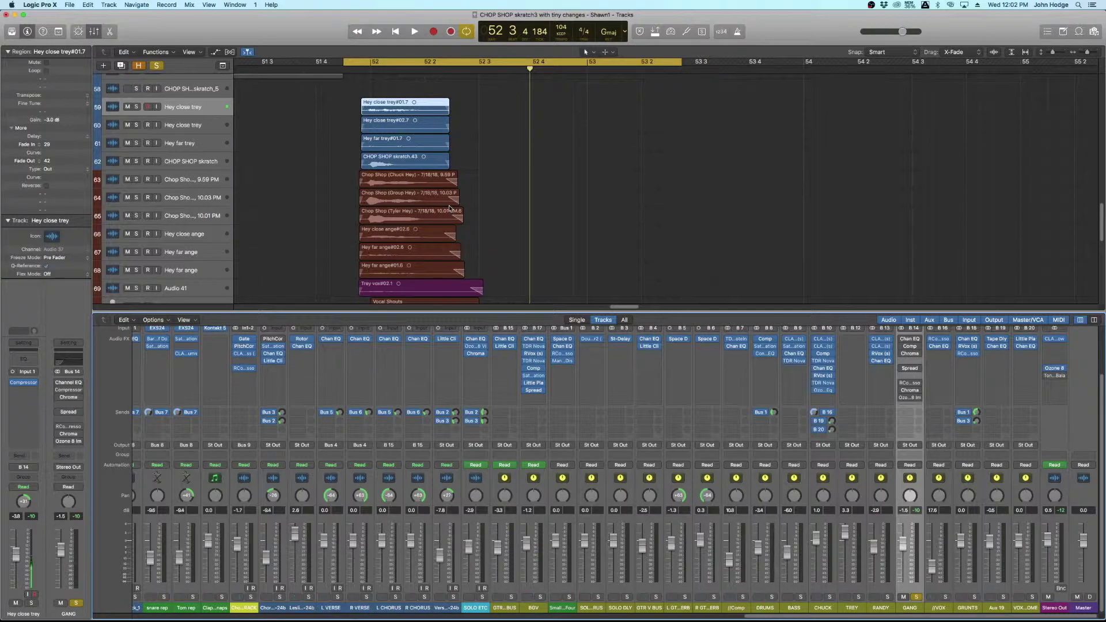
Step: Play the shout stack with all GANG bus effects bypassed and again with them enabled
key("space")
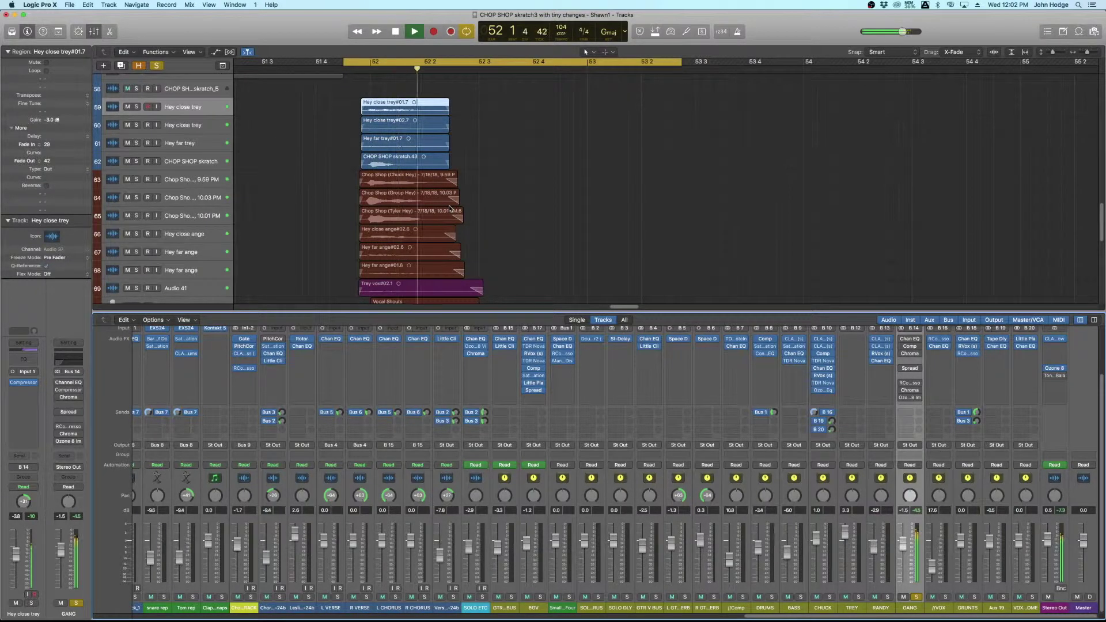
key("space")
key("space")
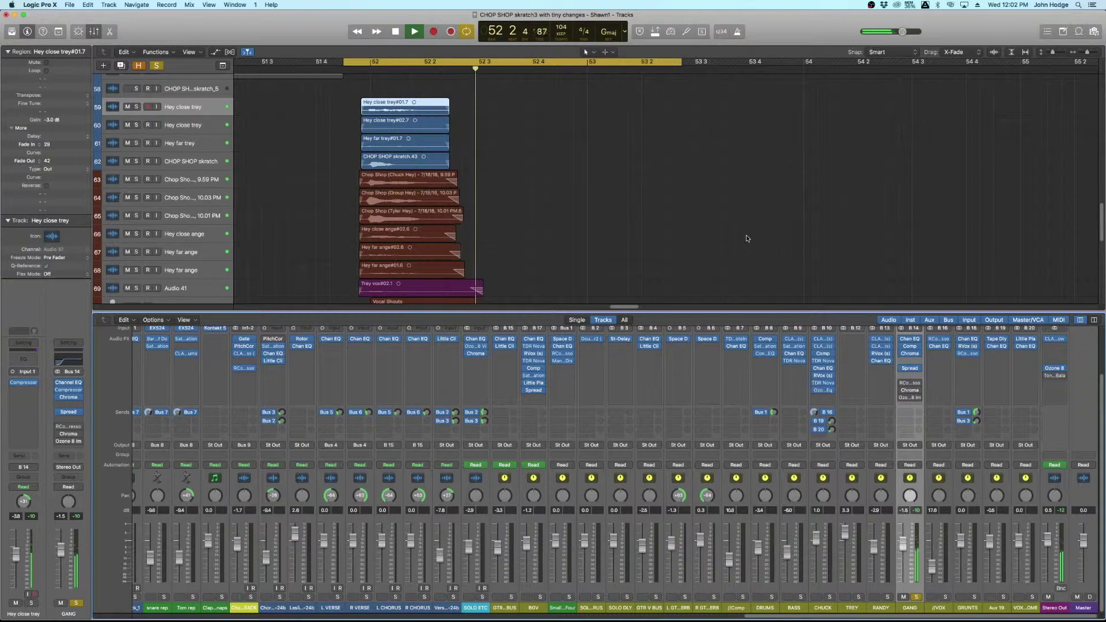
key("space")
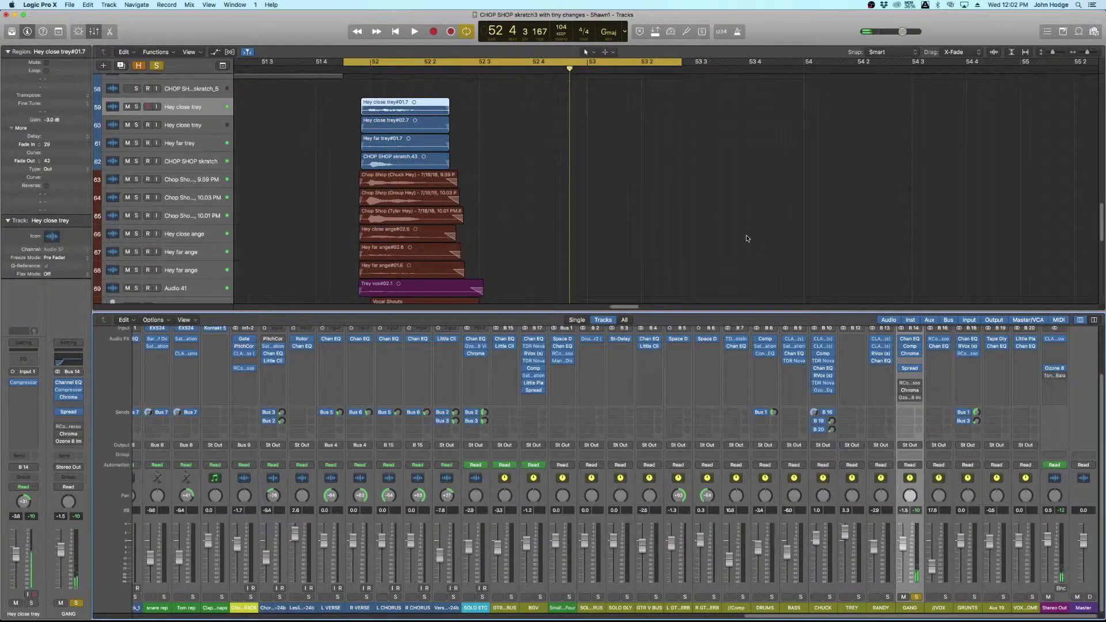